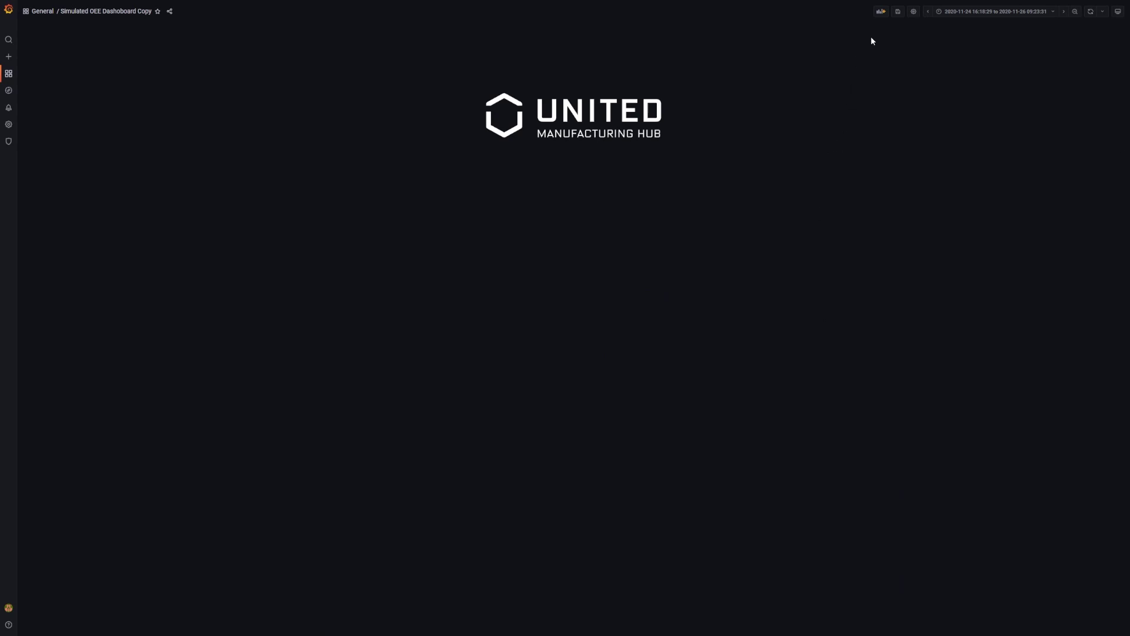
Add a new panel to the dashboard and choose the Stat visualization for it.
left_click(880, 12)
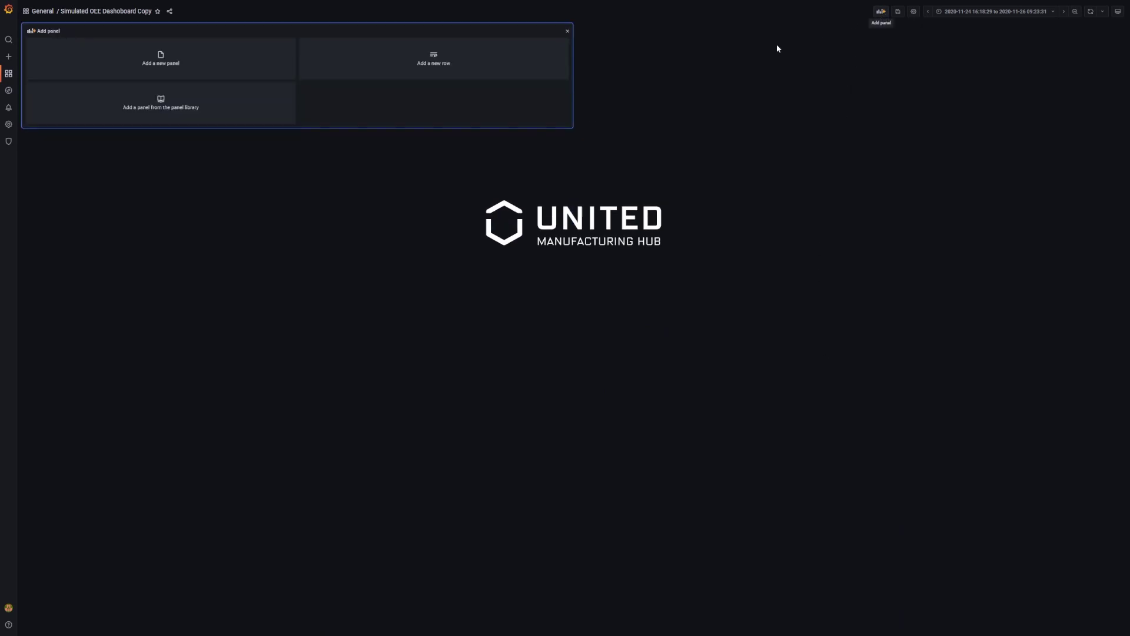
left_click(241, 76)
left_click(1018, 28)
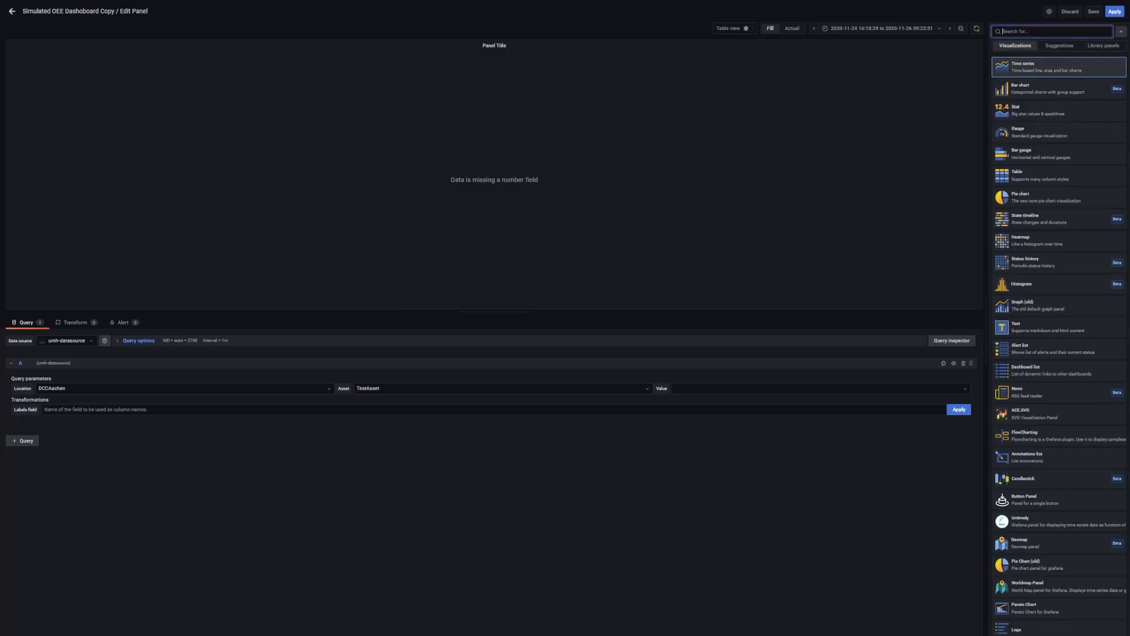
type("stat")
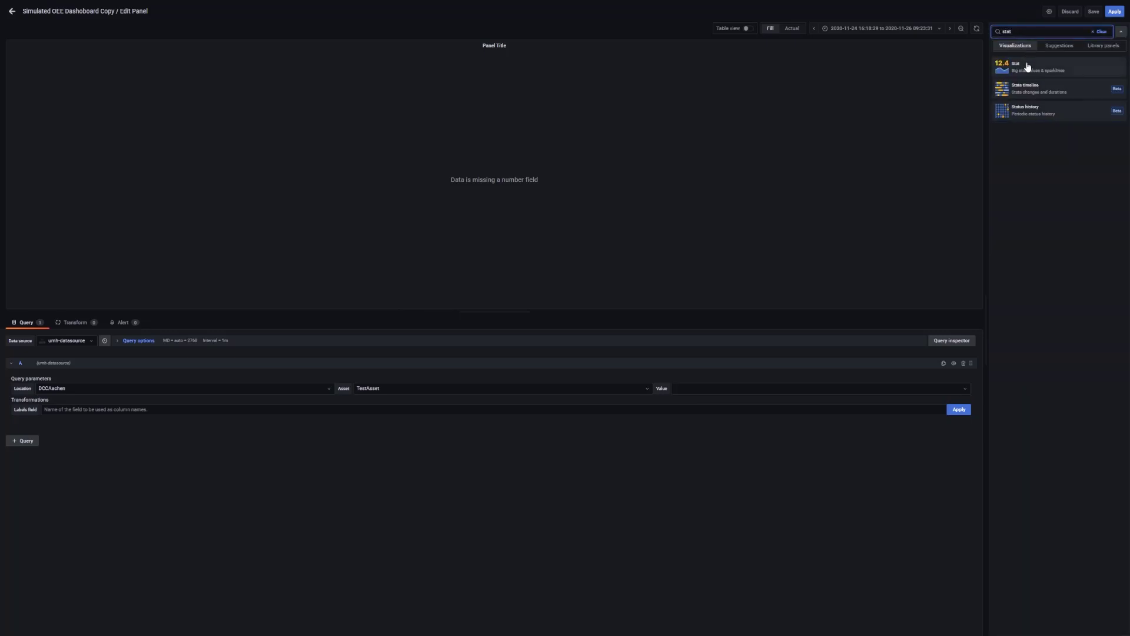
left_click(1027, 67)
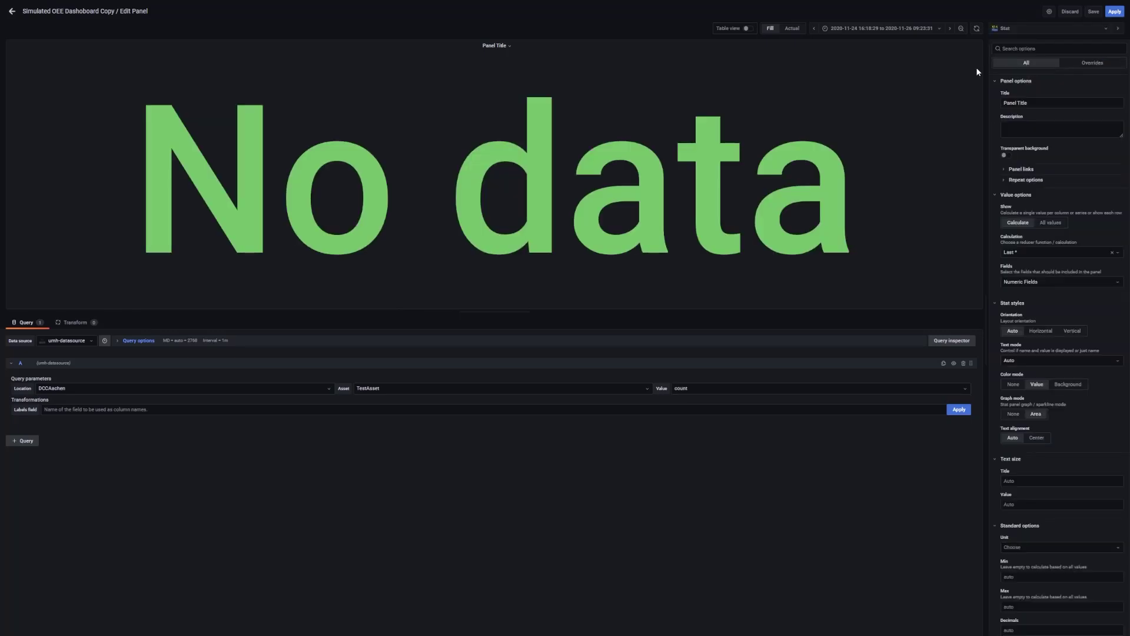
Query the state value of TestAsset and show the field factoryinsight-DCCAachen-TestAsset-state in the Stat panel.
left_click(730, 389)
type("stat")
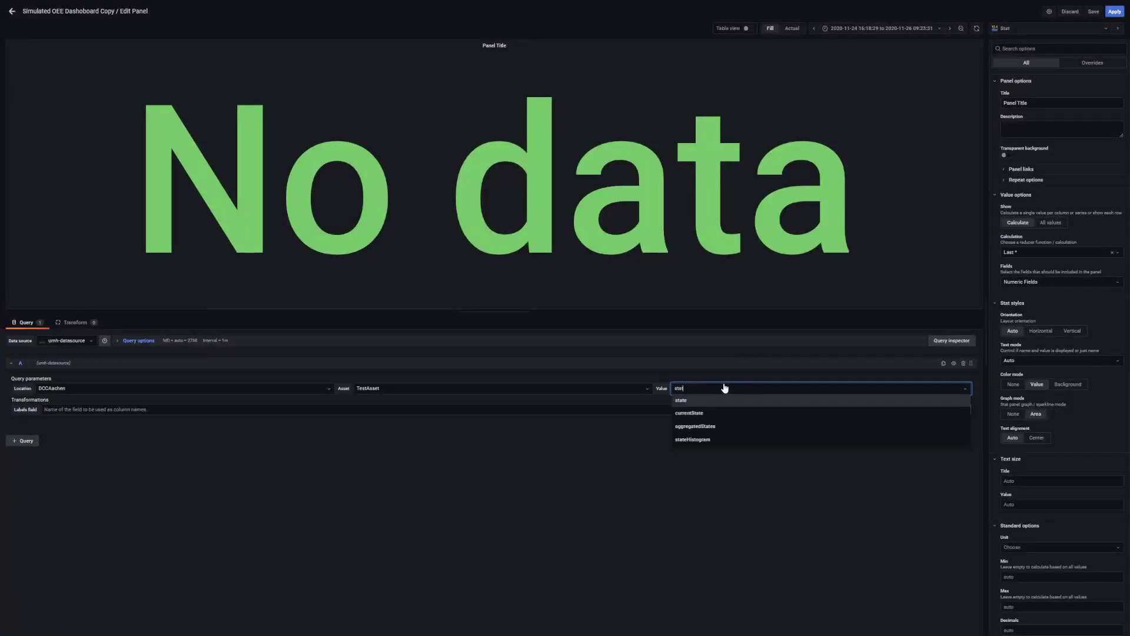
left_click(711, 400)
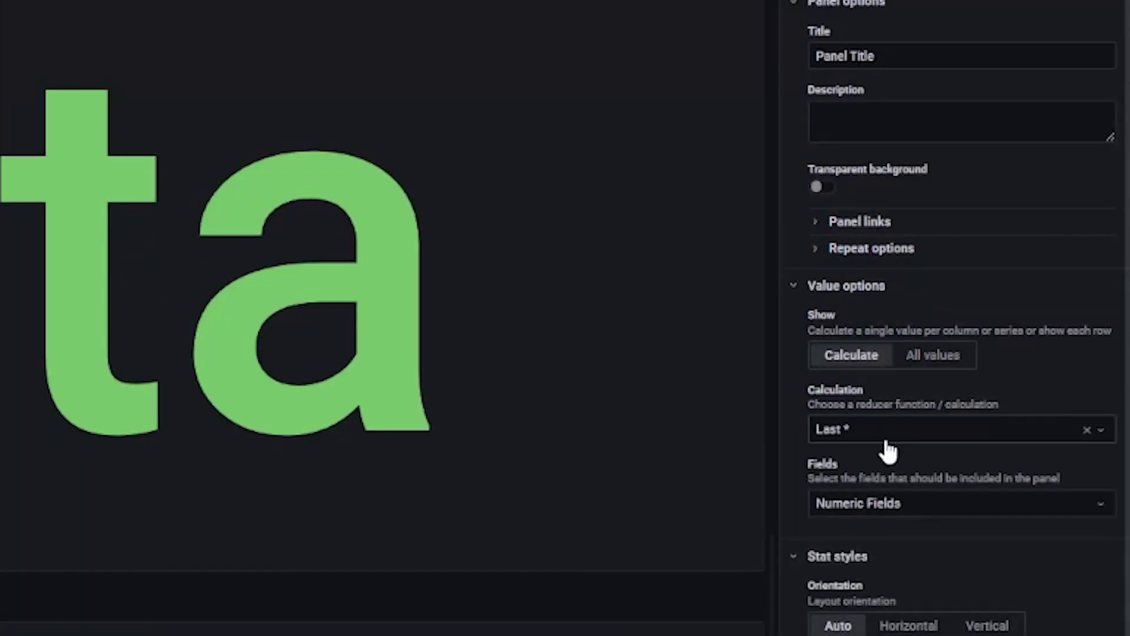
left_click(893, 511)
left_click(966, 553)
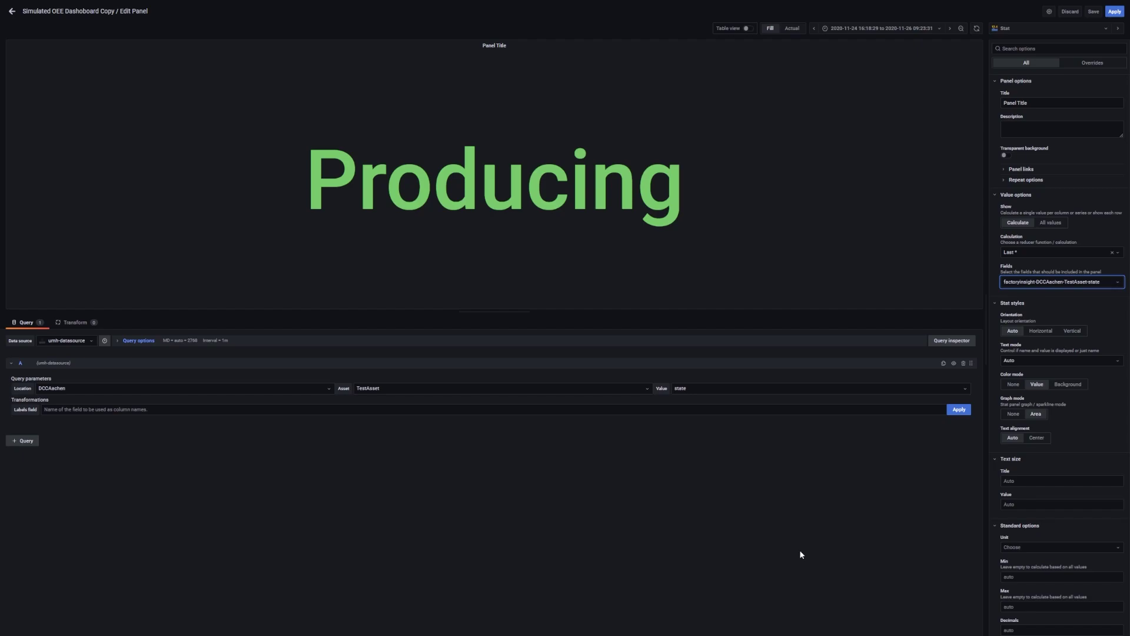
Give the state panel a transparent background and the title Current Machine Status, and apply it to the dashboard.
left_click(1004, 155)
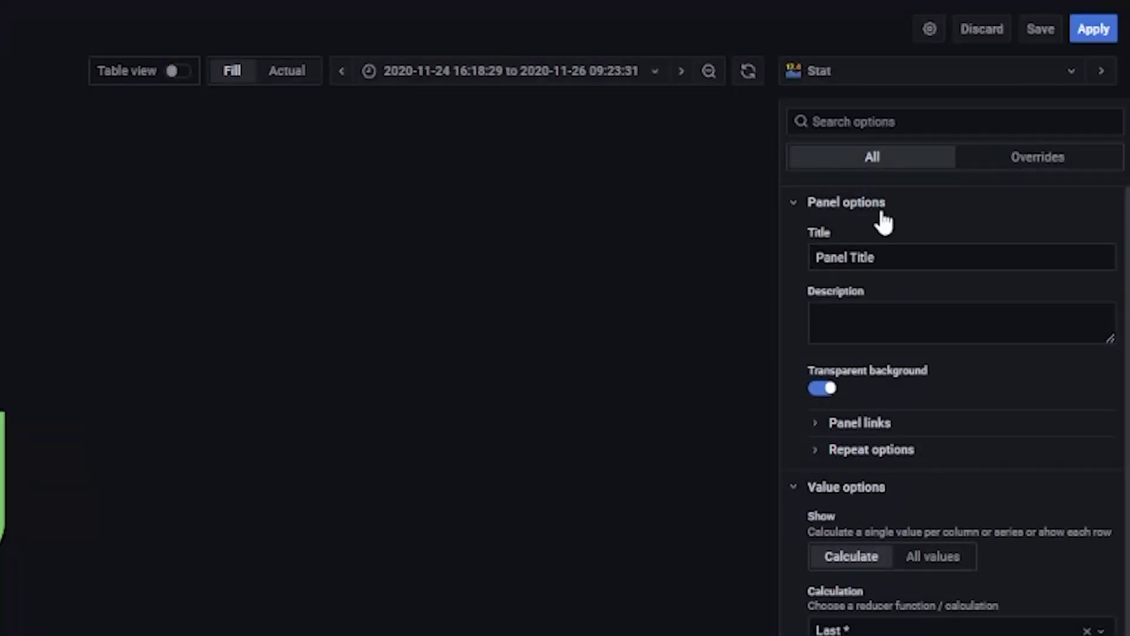
triple_click(918, 257)
type("Current Machine Status")
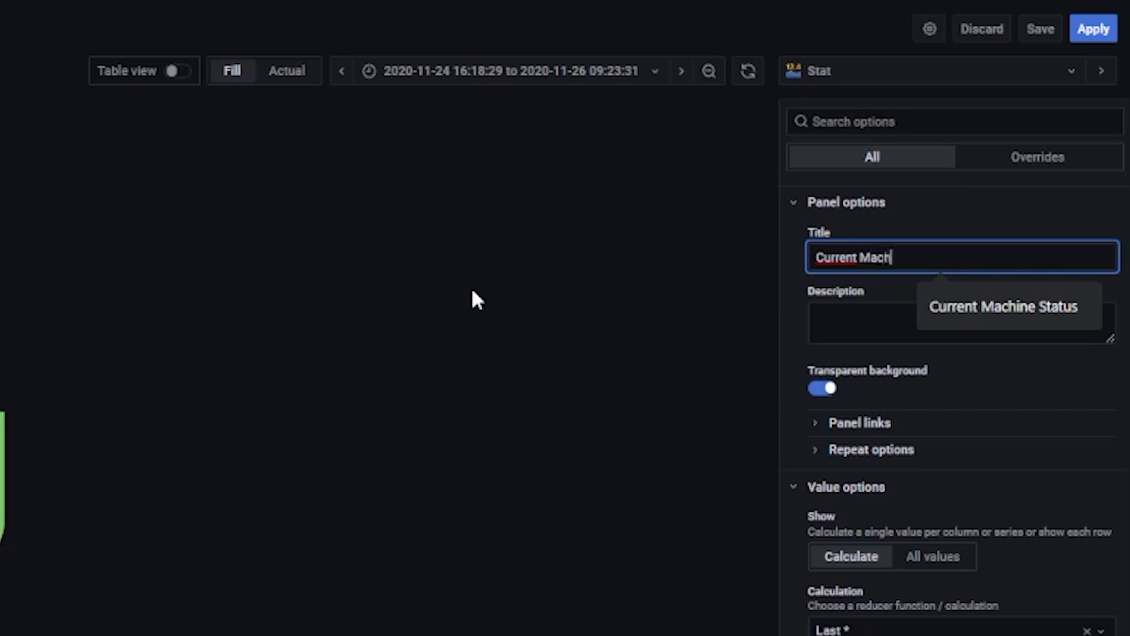
left_click(1068, 373)
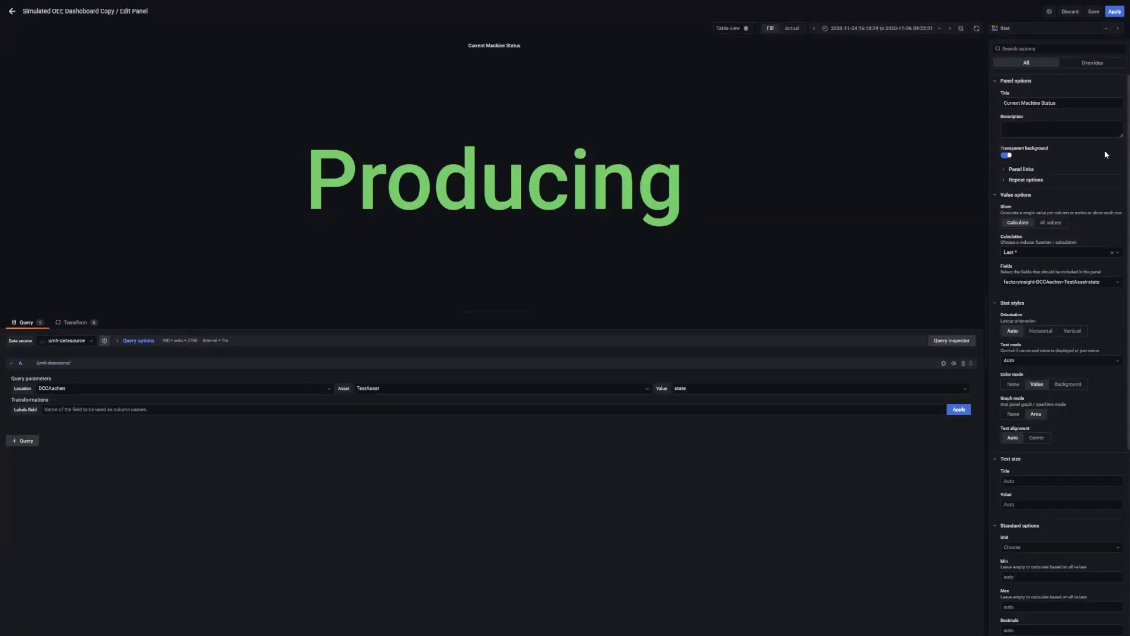
left_click(1114, 11)
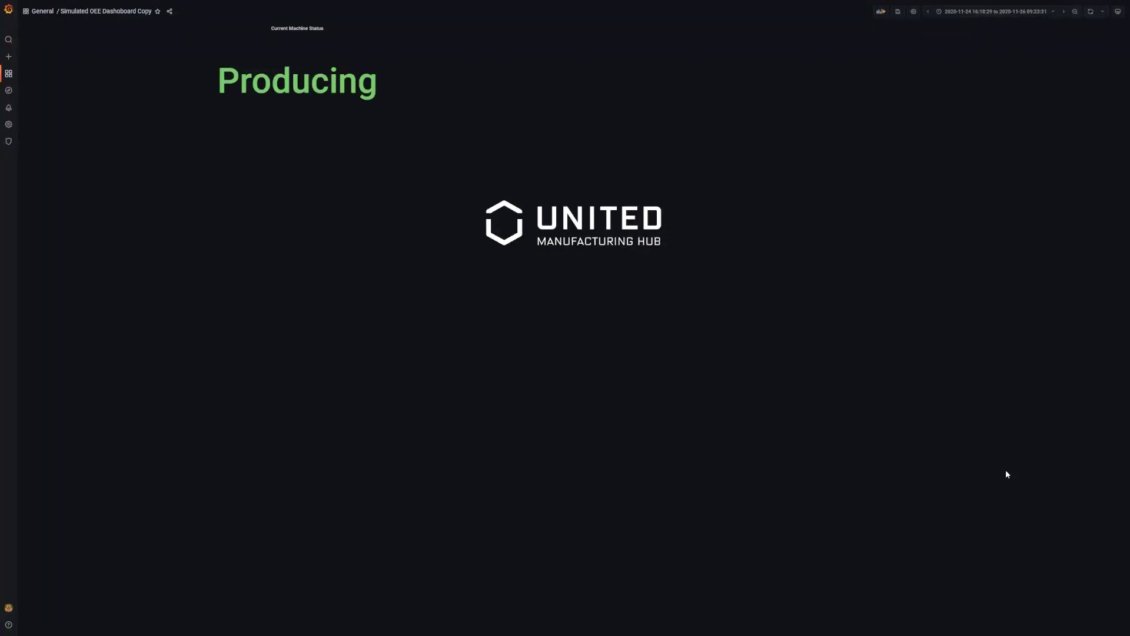
Add another Stat panel to the dashboard and set its query value to oee.
left_click(881, 12)
left_click(224, 73)
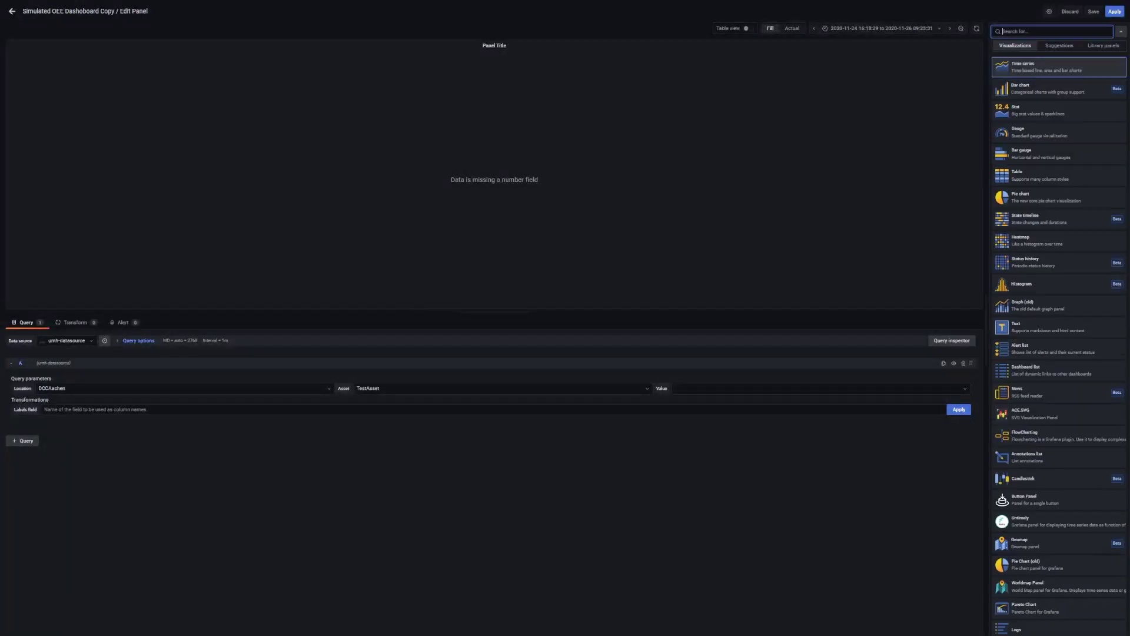
left_click(1032, 110)
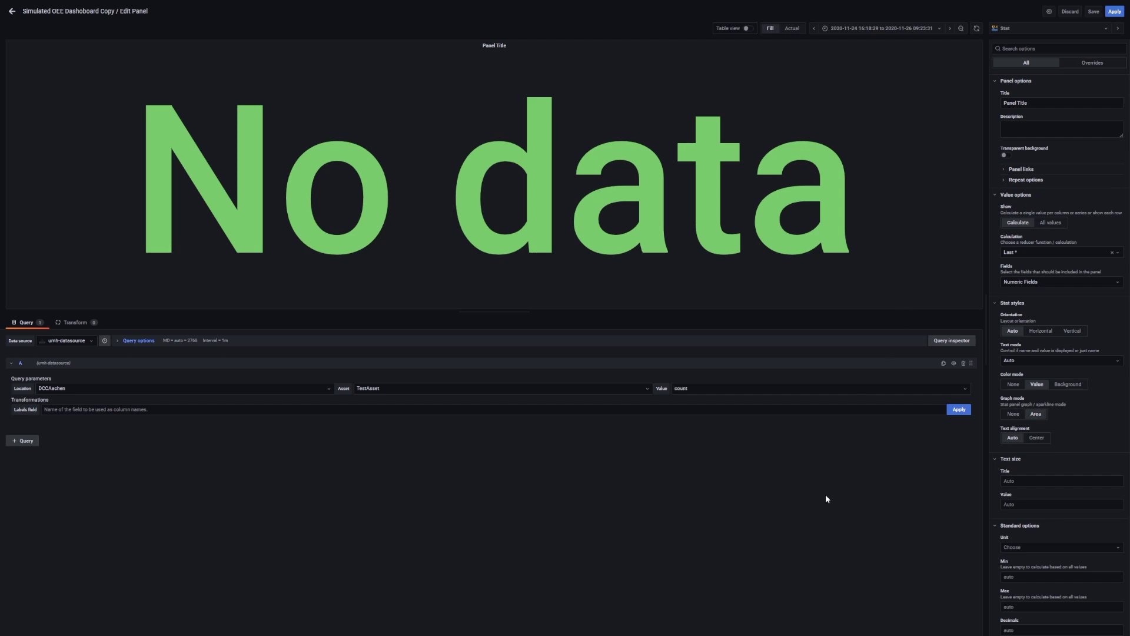
left_click(774, 389)
type("oee")
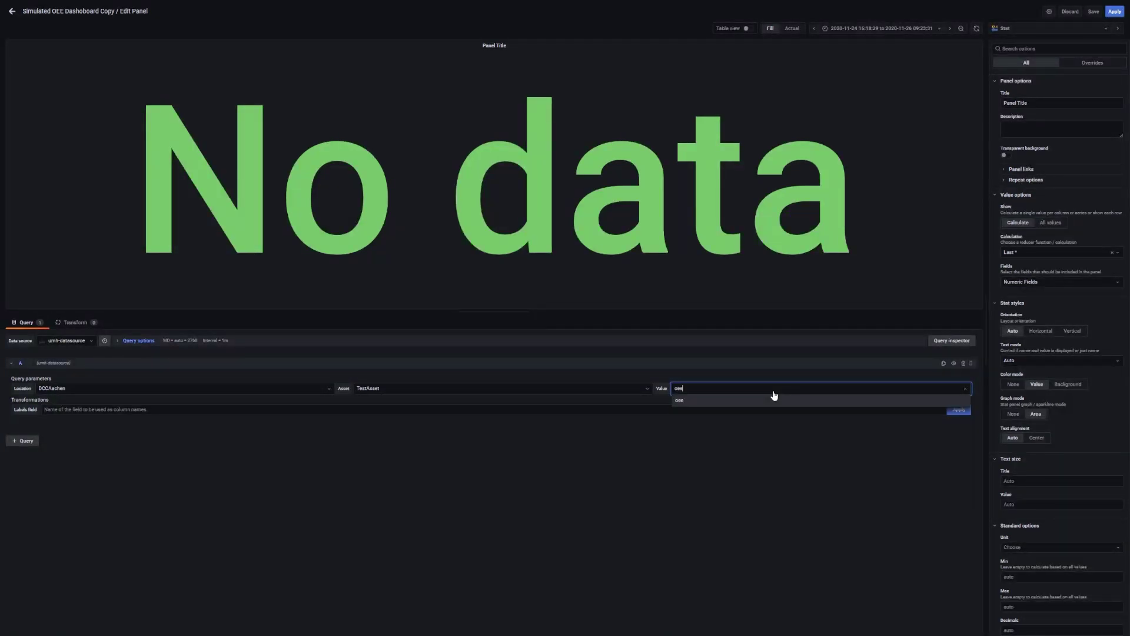
left_click(771, 400)
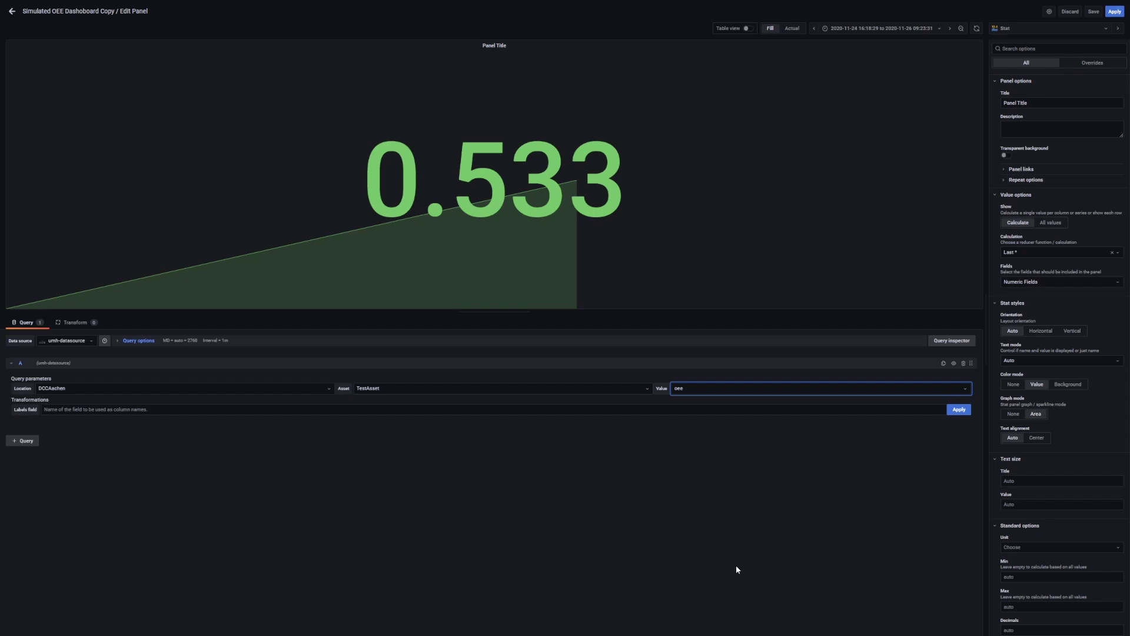
Title the new Stat panel OEE and make its background transparent.
left_click_drag(1031, 103, 981, 105)
type("OEE")
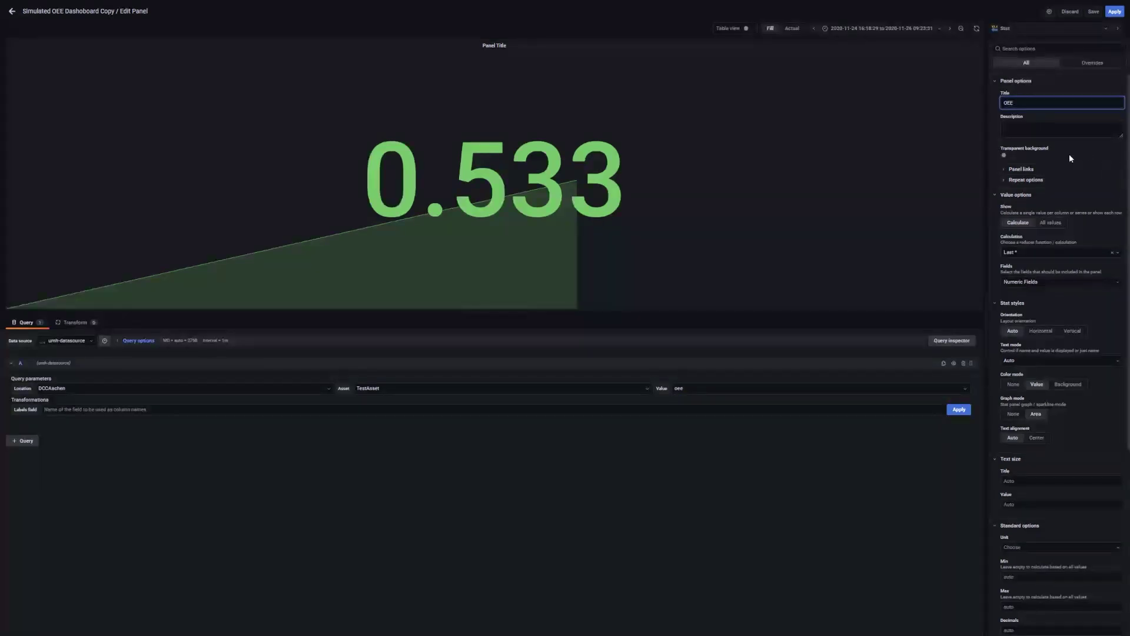
left_click(1007, 156)
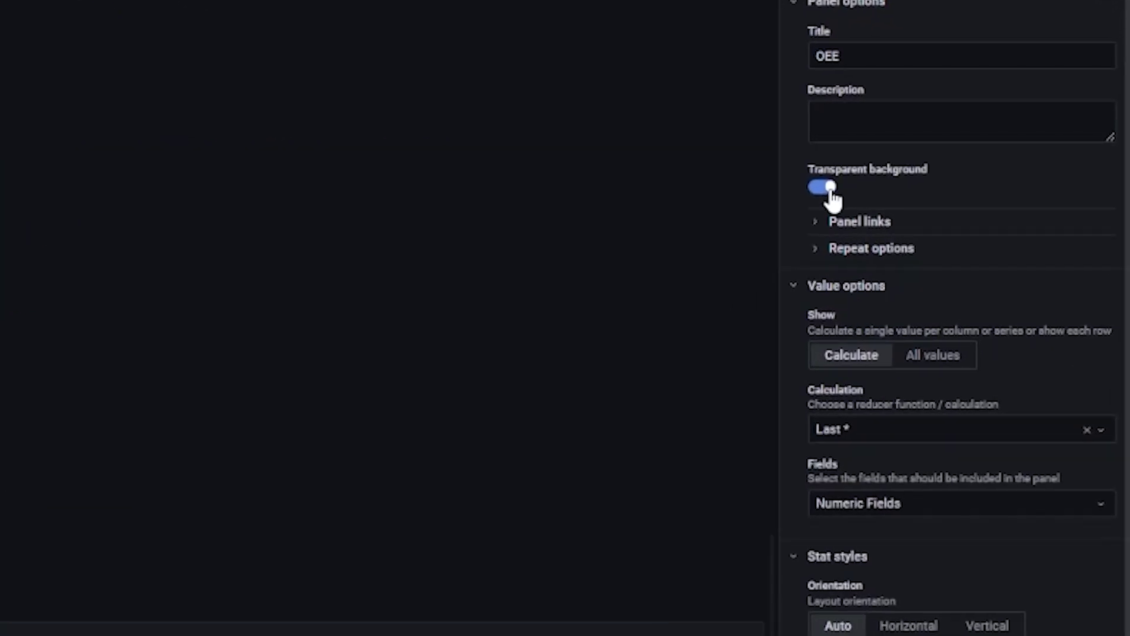
Set the OEE panel's calculation to Mean and its field to factoryinsight-DCCAachen-TestAsset-oee.
left_click(894, 429)
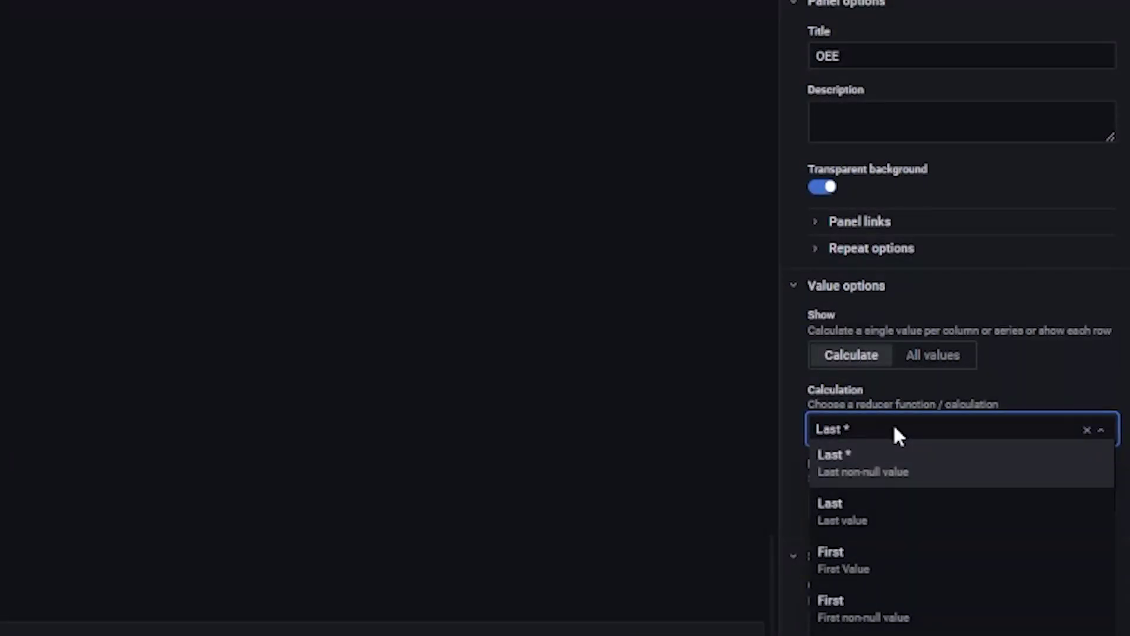
type("mean")
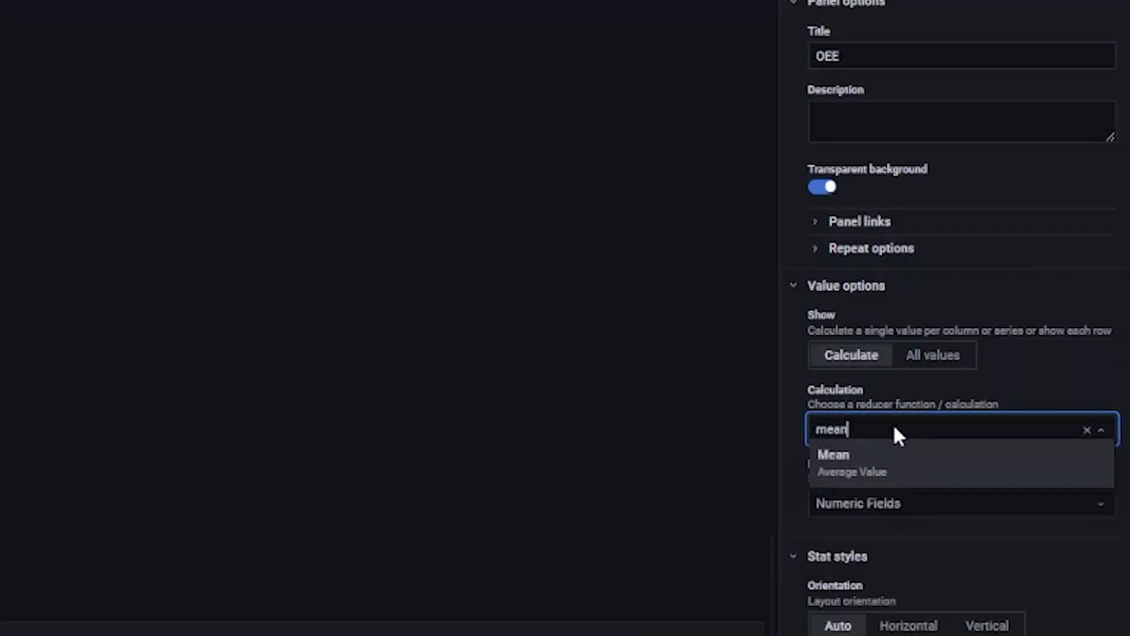
key("Return")
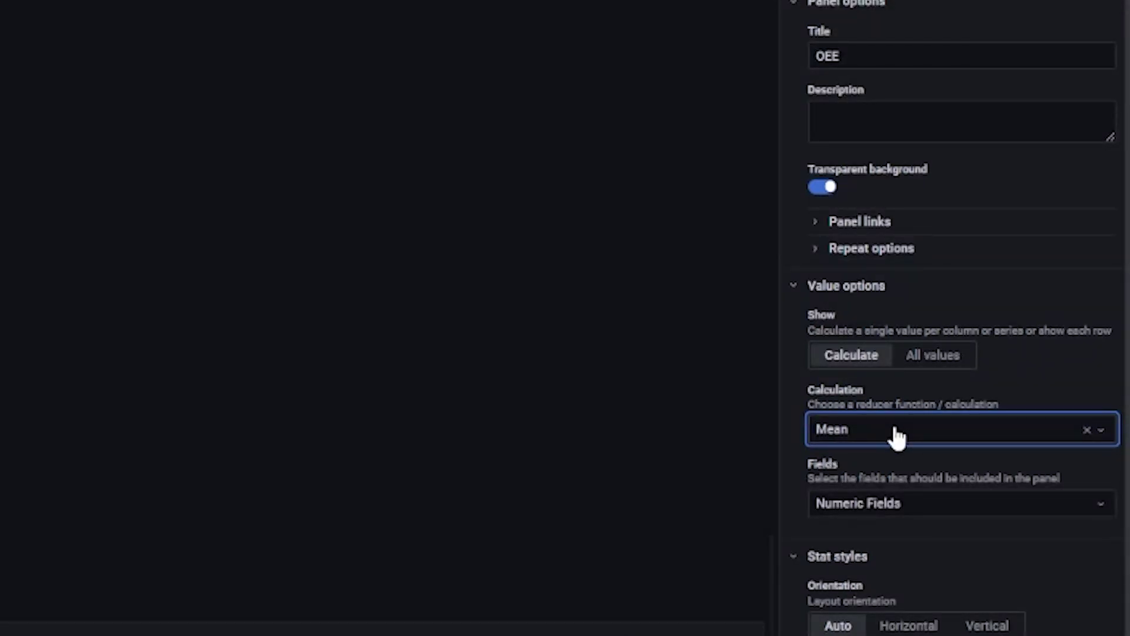
left_click(897, 501)
left_click(886, 590)
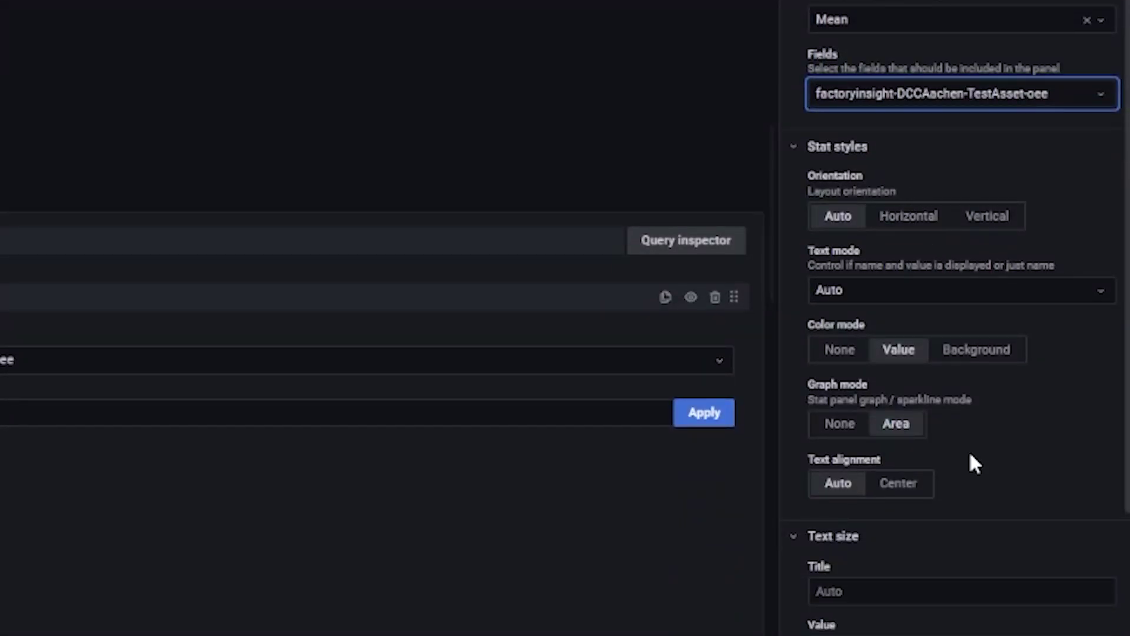
Set the OEE panel's graph mode to None and its unit to Percent (0.0-1.0).
left_click(853, 428)
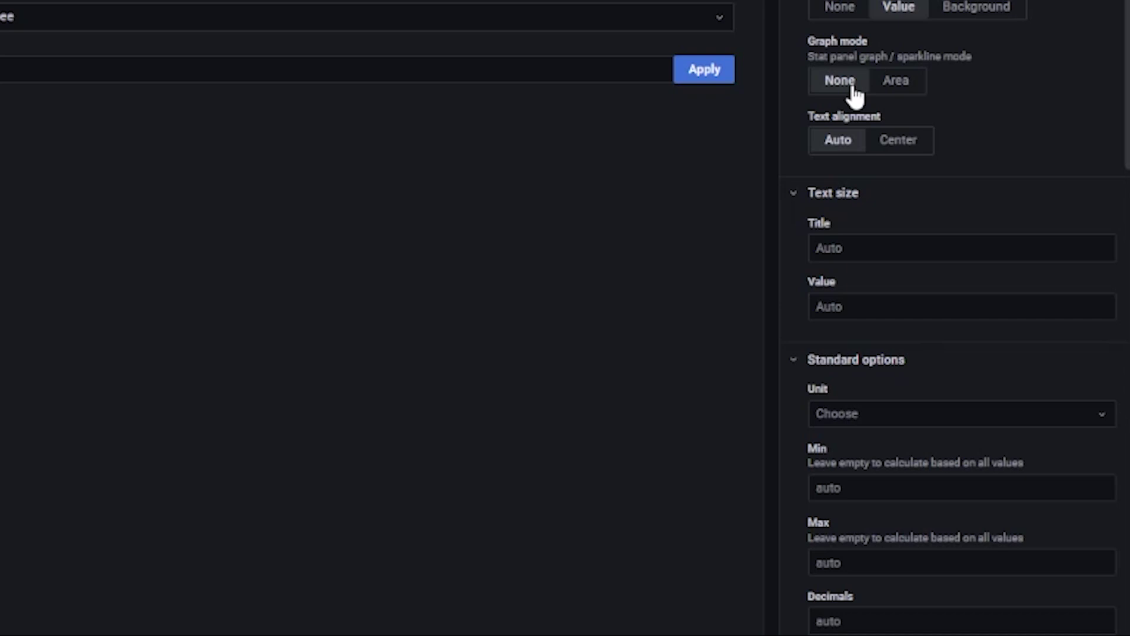
left_click(885, 419)
type("perc")
left_click(890, 465)
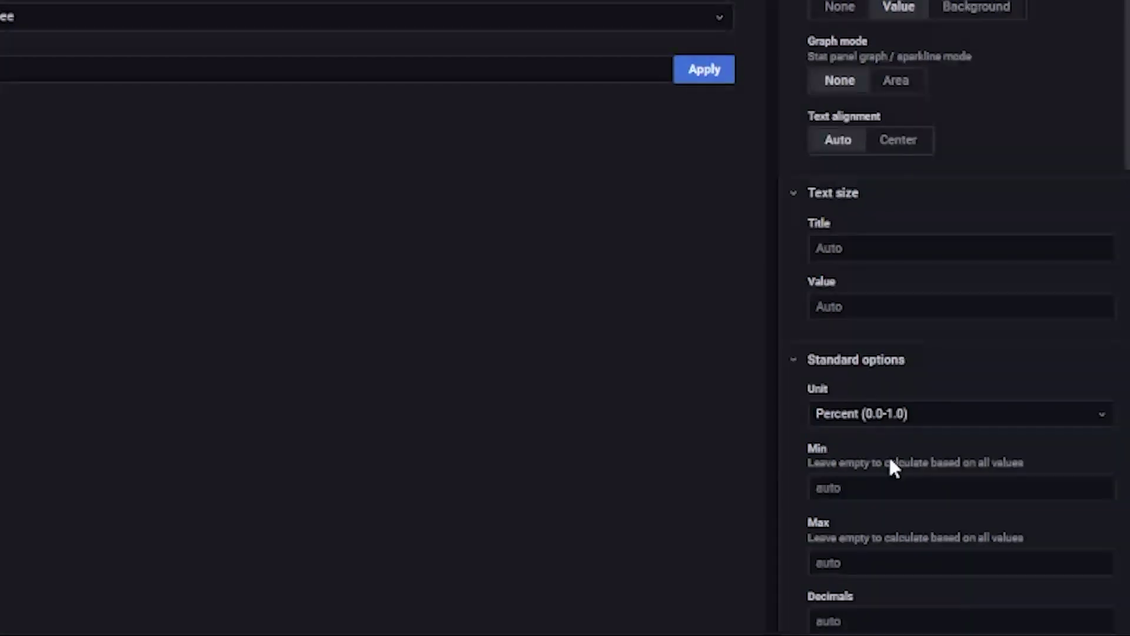
Set the OEE threshold to 0.7 in green with a red base colour, and apply the panel to the dashboard.
scroll(959, 418, "down", 10)
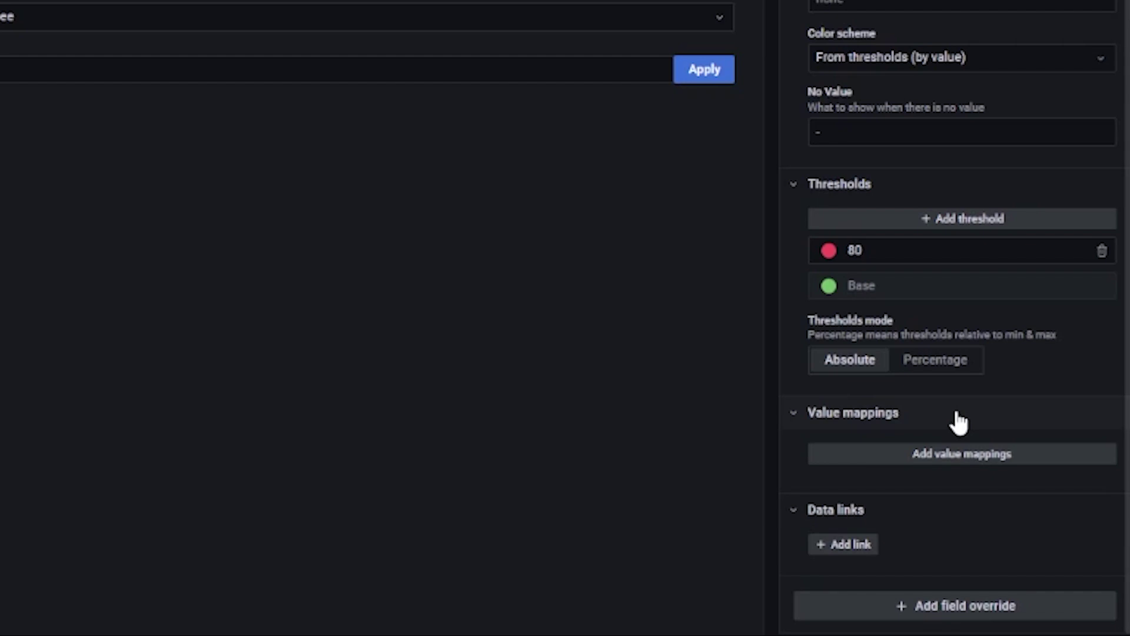
left_click(843, 259)
type("0.7")
left_click(828, 251)
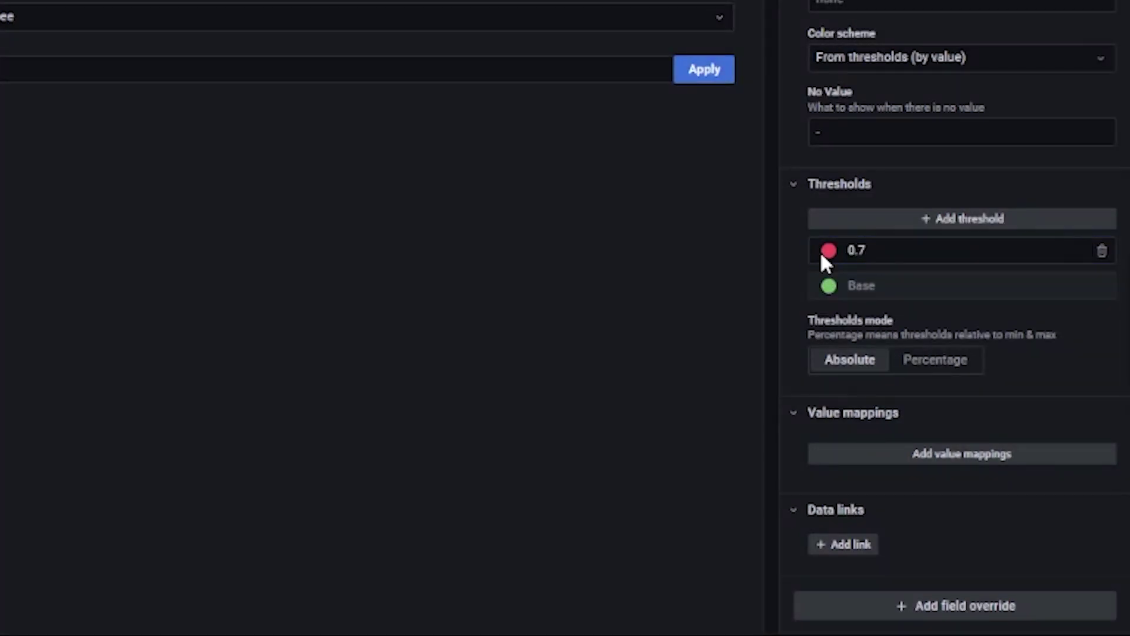
left_click(541, 271)
left_click(828, 286)
left_click(543, 247)
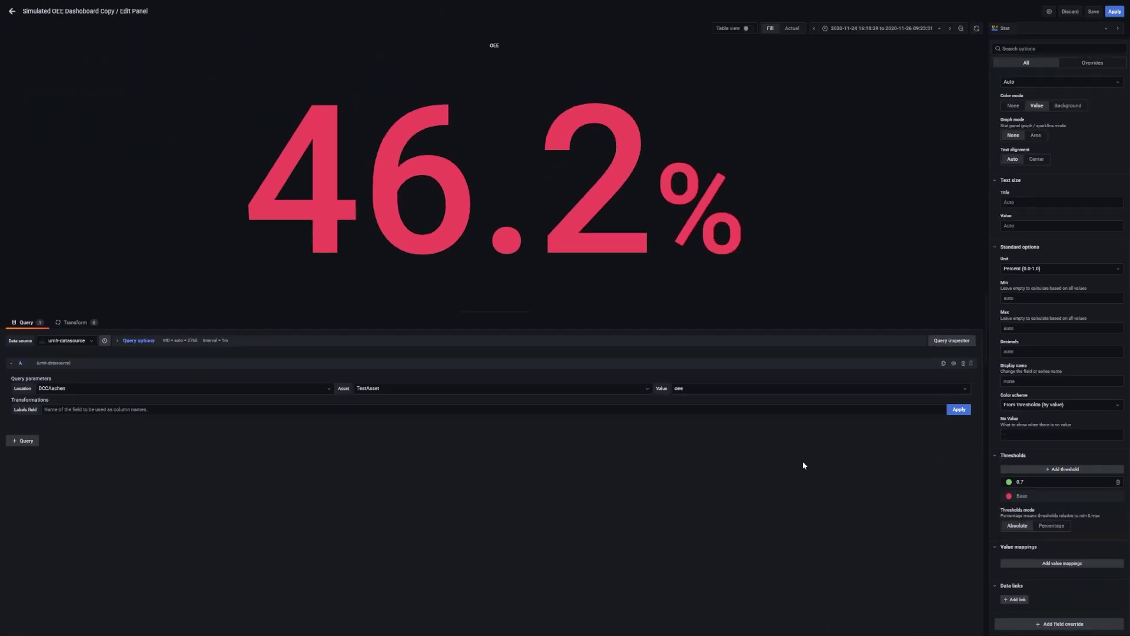
left_click(1115, 13)
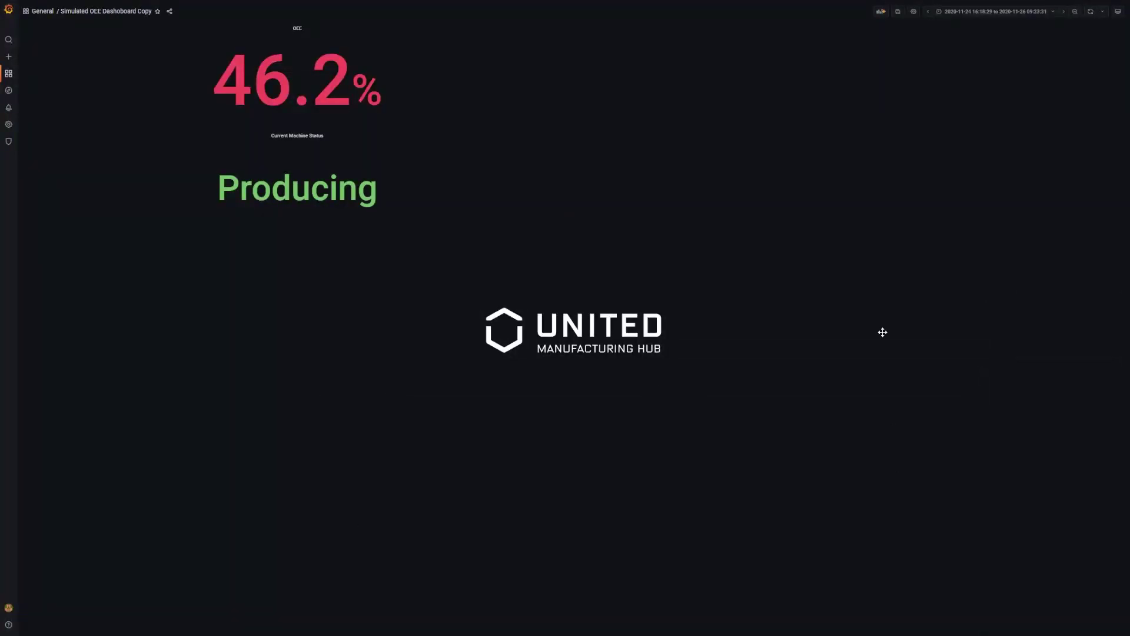
Add a third panel to the dashboard and choose the Table visualization for it.
left_click(881, 12)
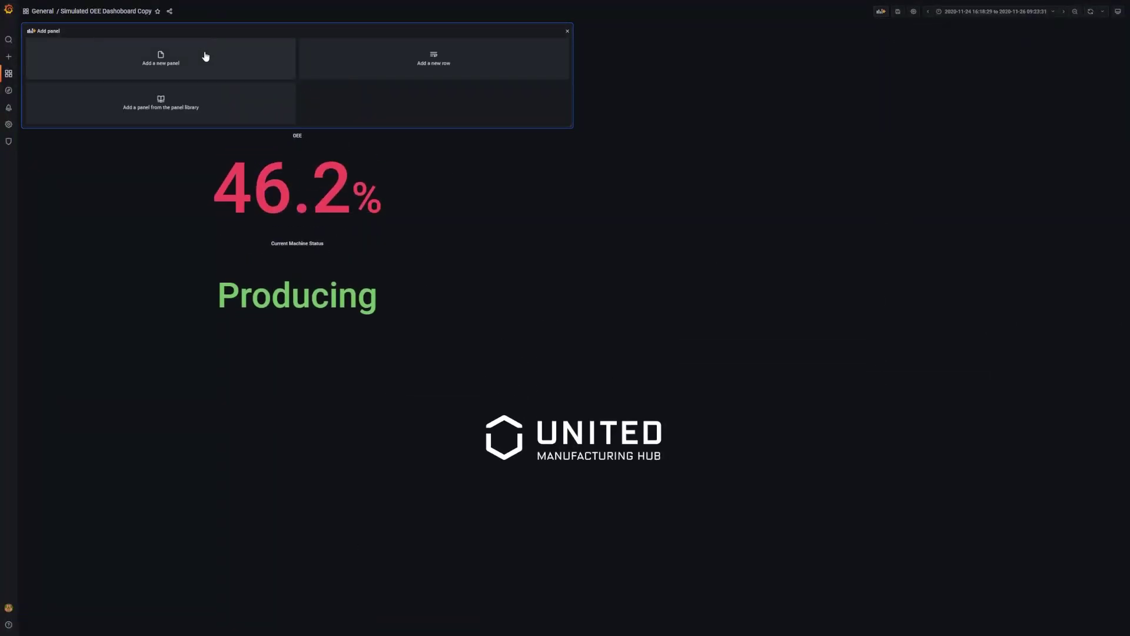
left_click(204, 56)
left_click(1010, 29)
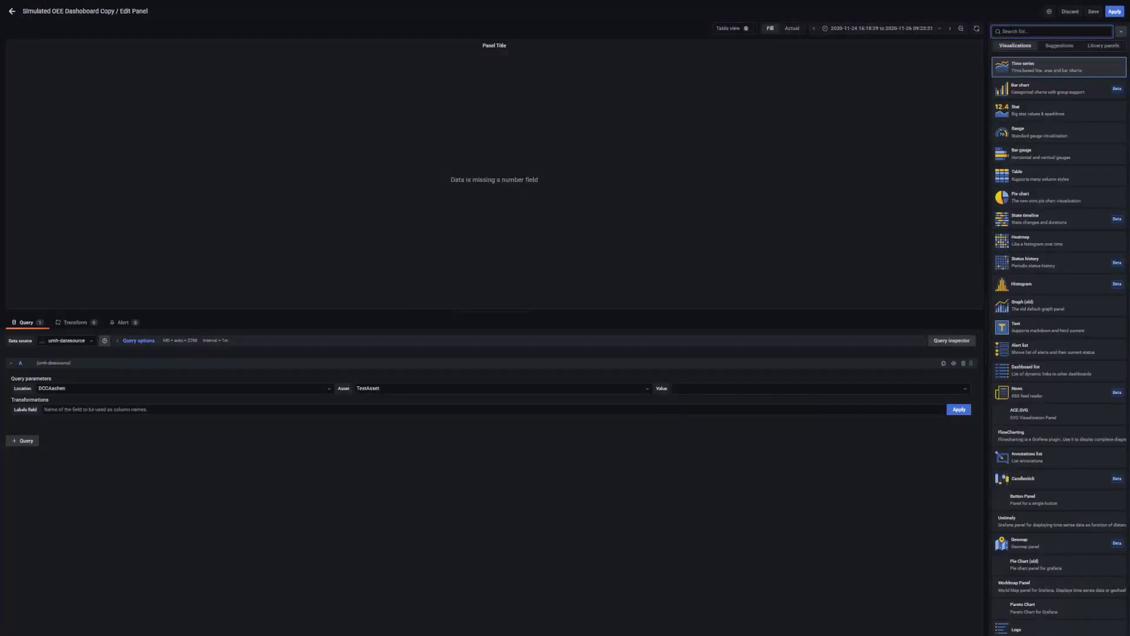
type("tabl")
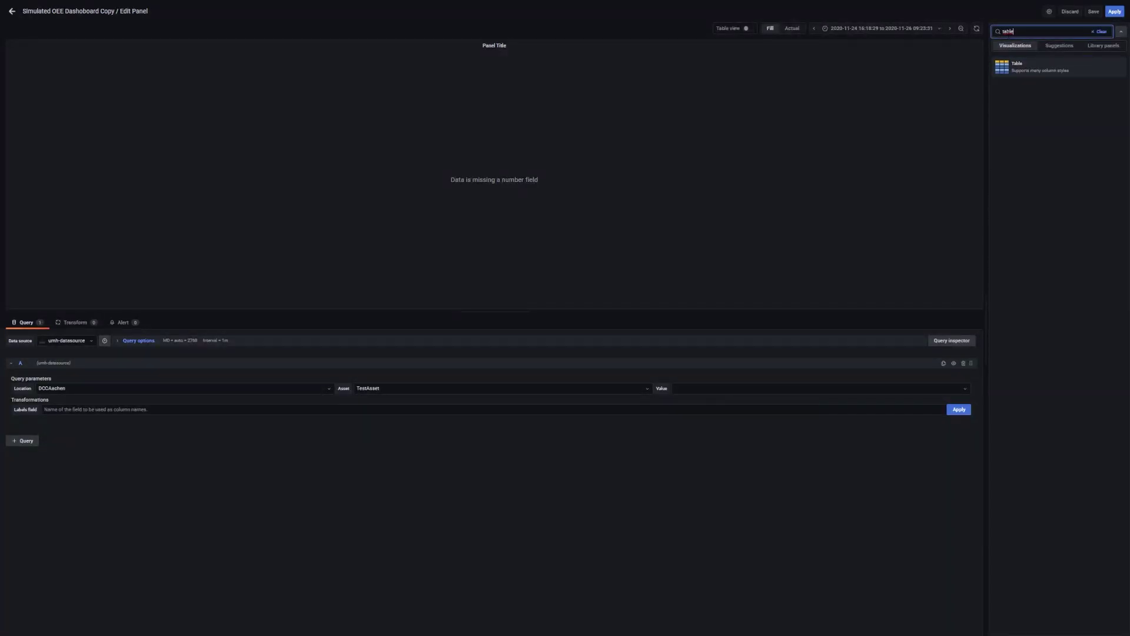
type("e")
key("Return")
Set the table panel's query value to orderTable.
left_click(716, 390)
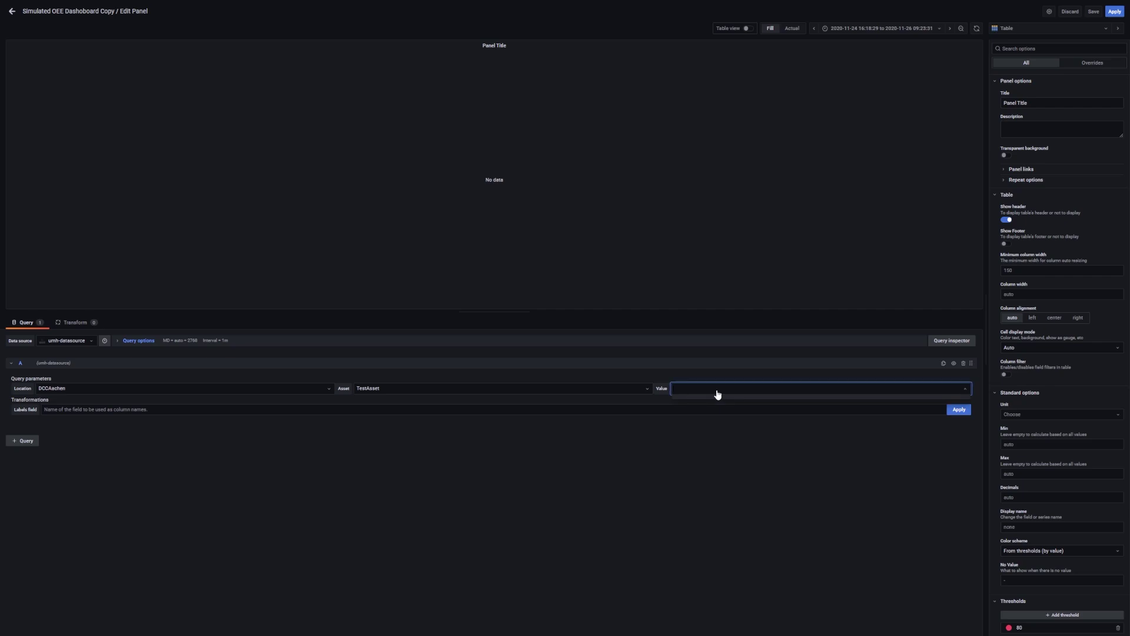
type("ordr")
key("BackSpace")
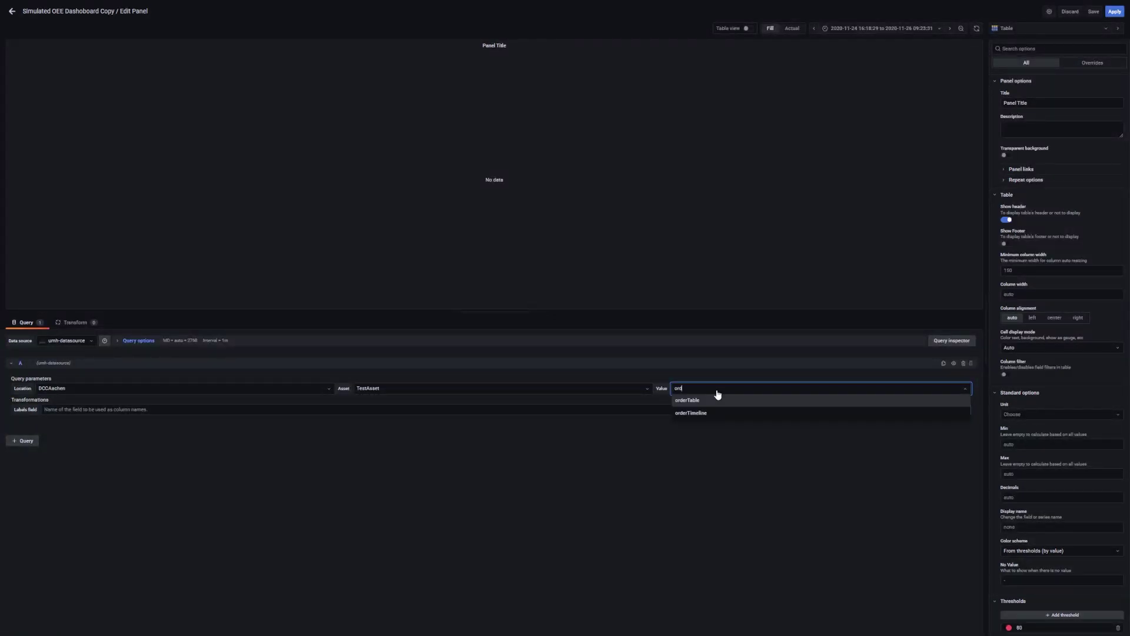
left_click(714, 400)
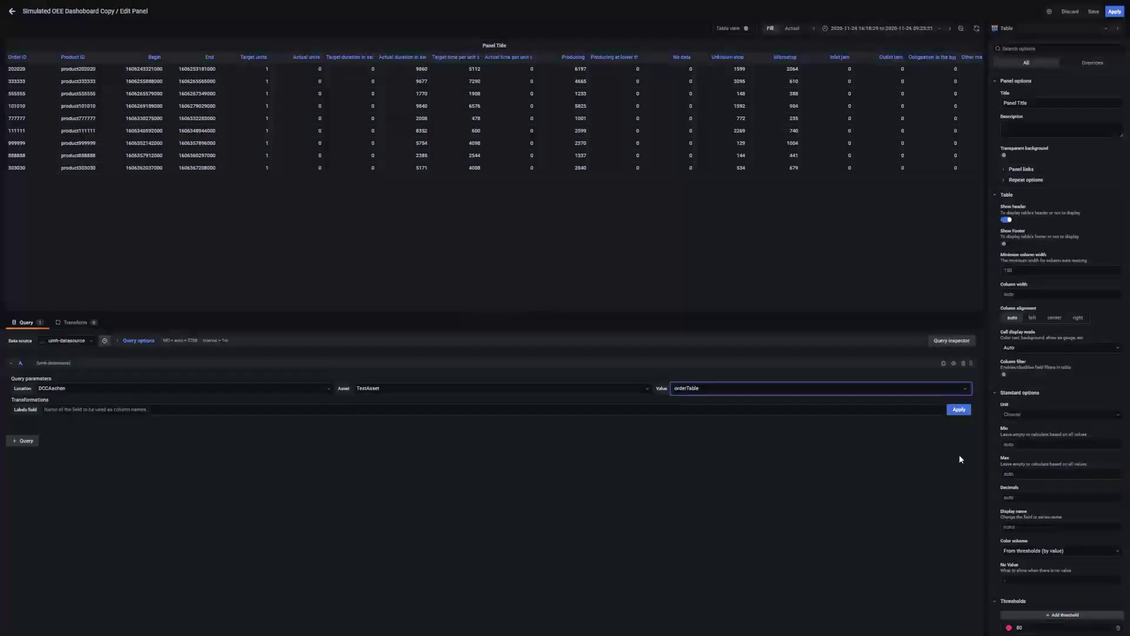
Title the table panel Order Table and make its background transparent.
triple_click(1027, 103)
type("Order Table")
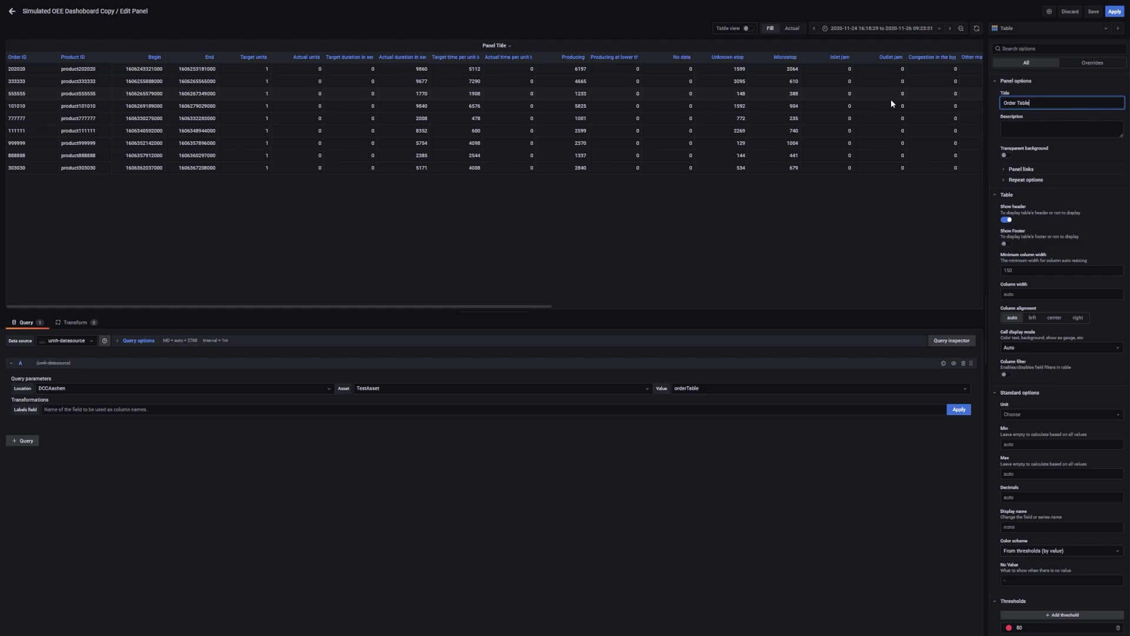
left_click(1006, 155)
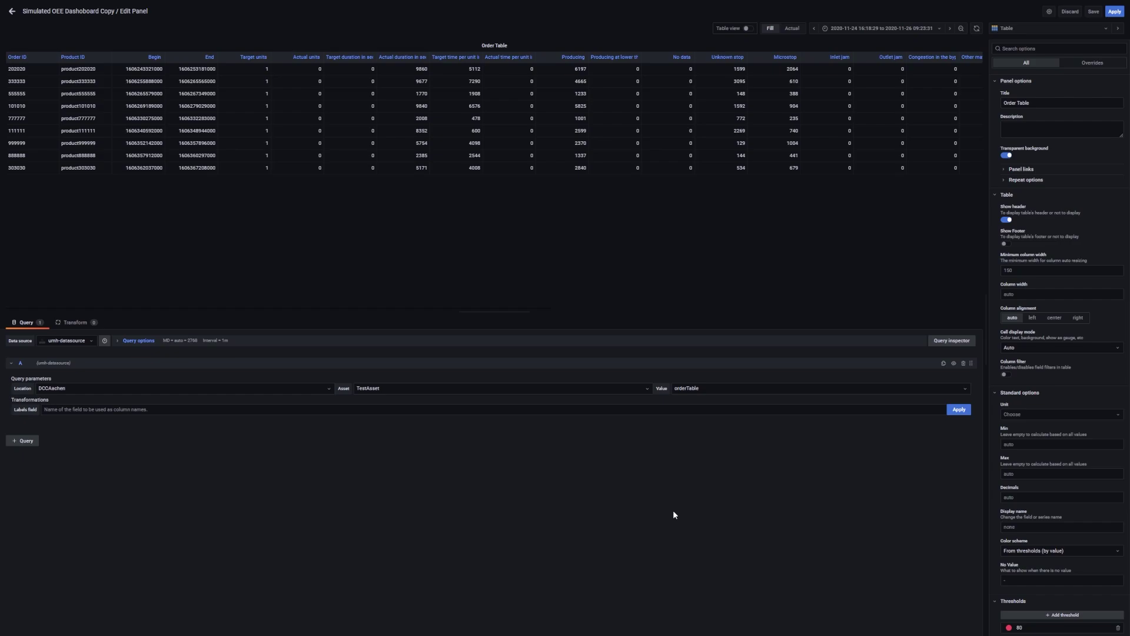
Add an Organize fields transformation to the order table and hide the Target duration in seconds and Actual duration in seconds fields.
left_click(74, 322)
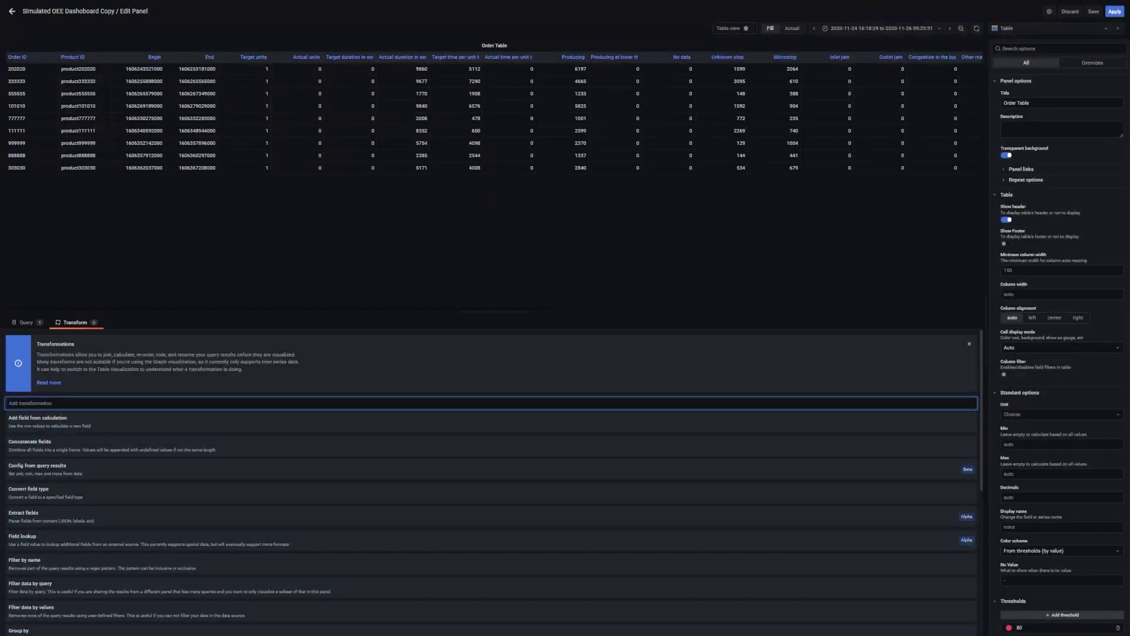
type("orga")
left_click(56, 420)
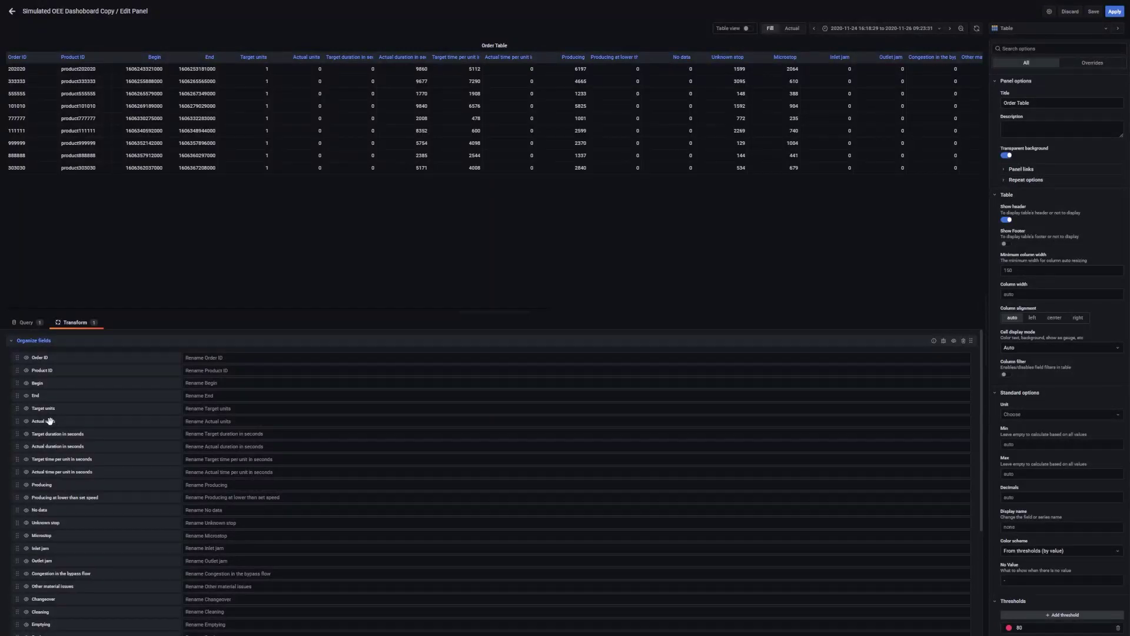
left_click(26, 434)
left_click(26, 446)
Rename the two time-per-unit-in-seconds fields to Target time per unit and Actual time per unit, and return to the query.
left_click(247, 459)
type("Target time per unit")
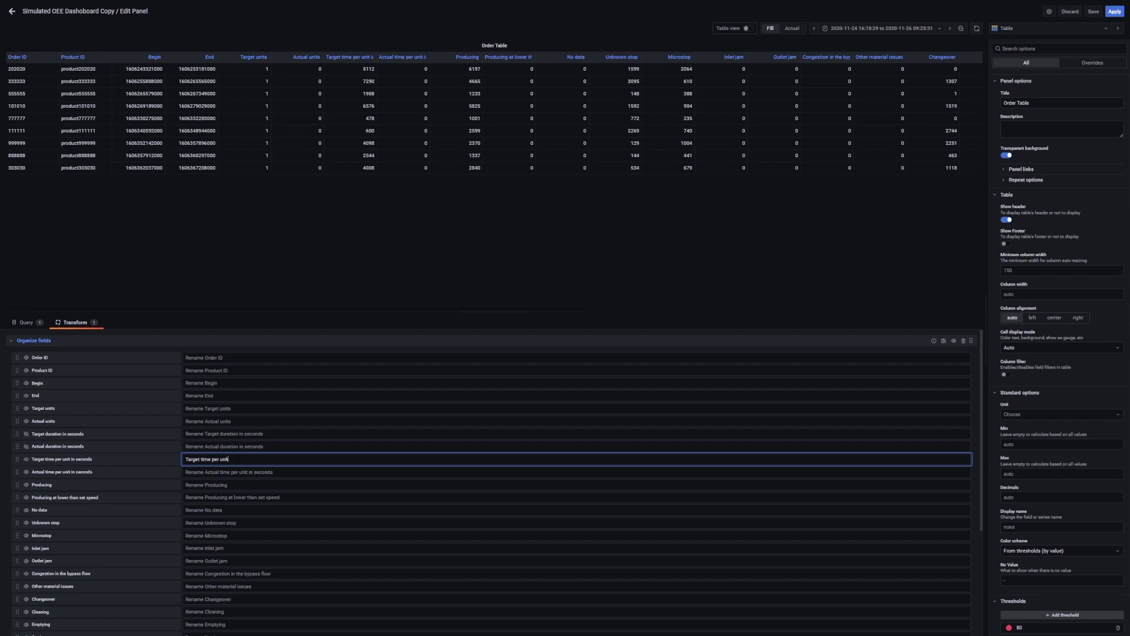
key("Tab")
type("Actual time per unit")
left_click(60, 323)
left_click(26, 323)
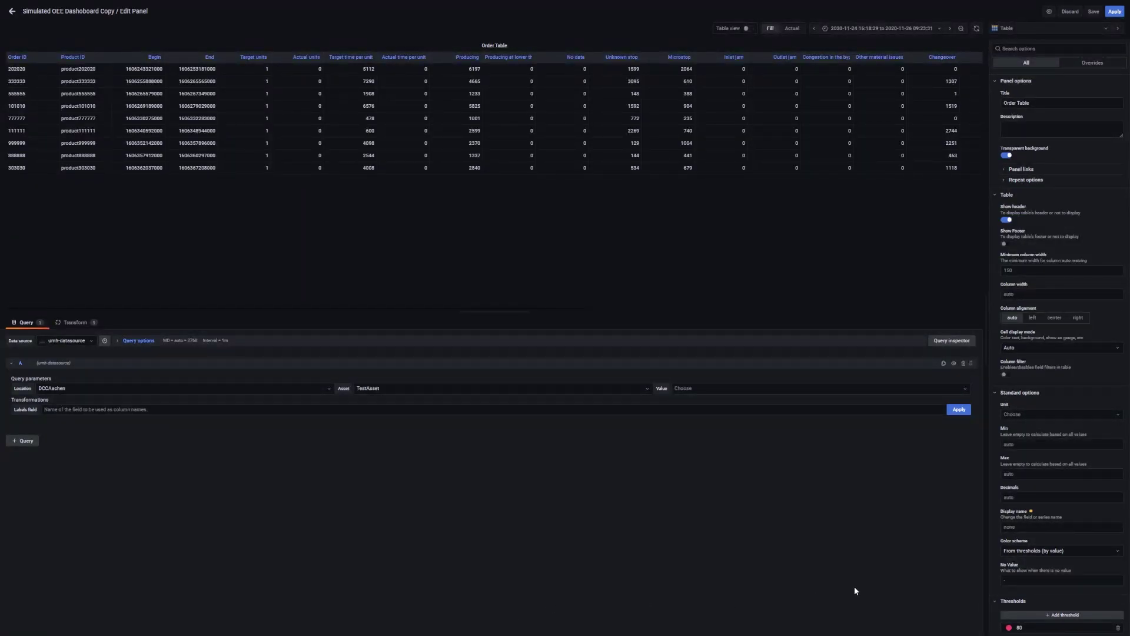
Add a value mapping that displays 202020 as 1.
scroll(1038, 525, "down", 3)
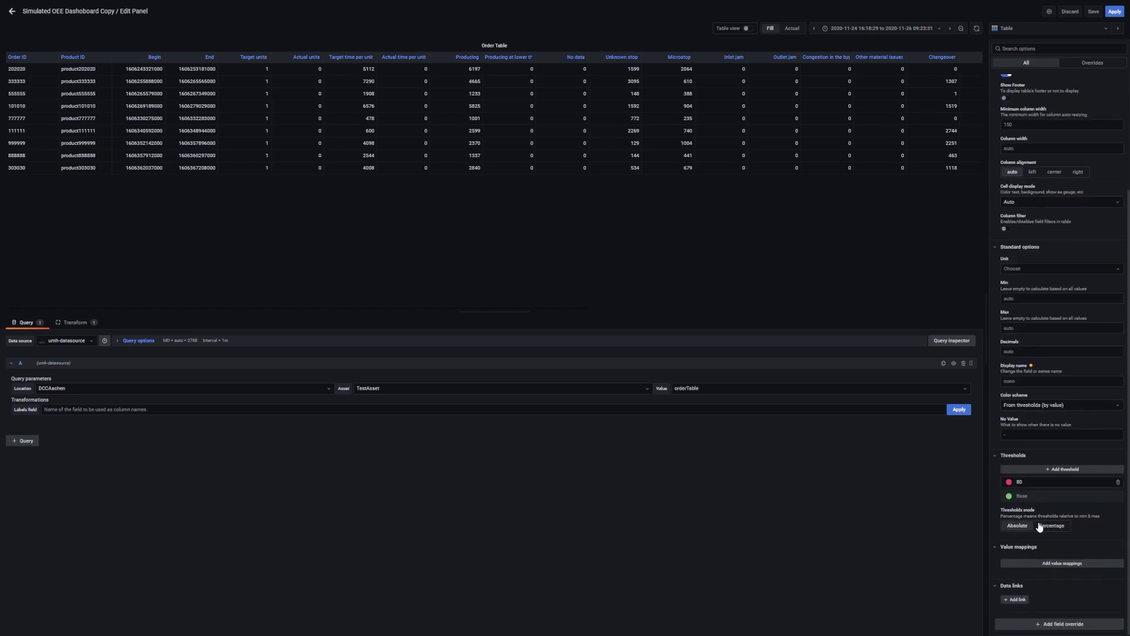
left_click(1057, 566)
type("202020")
key("Tab")
type("1")
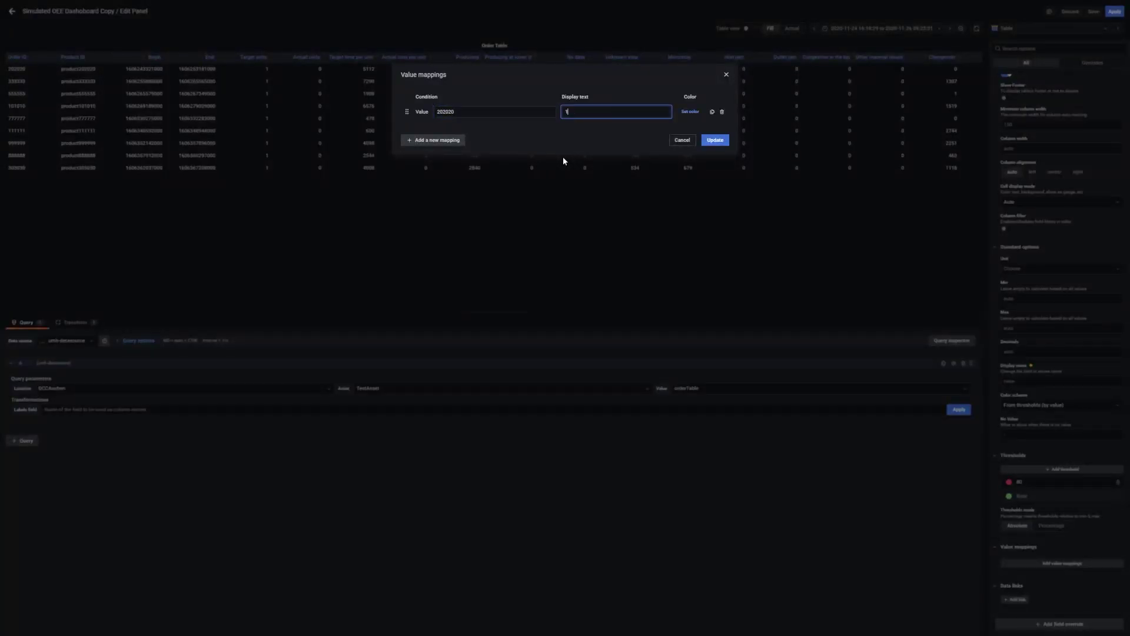
Add a second value mapping that displays product202020 as red band, and save the mappings.
left_click(442, 139)
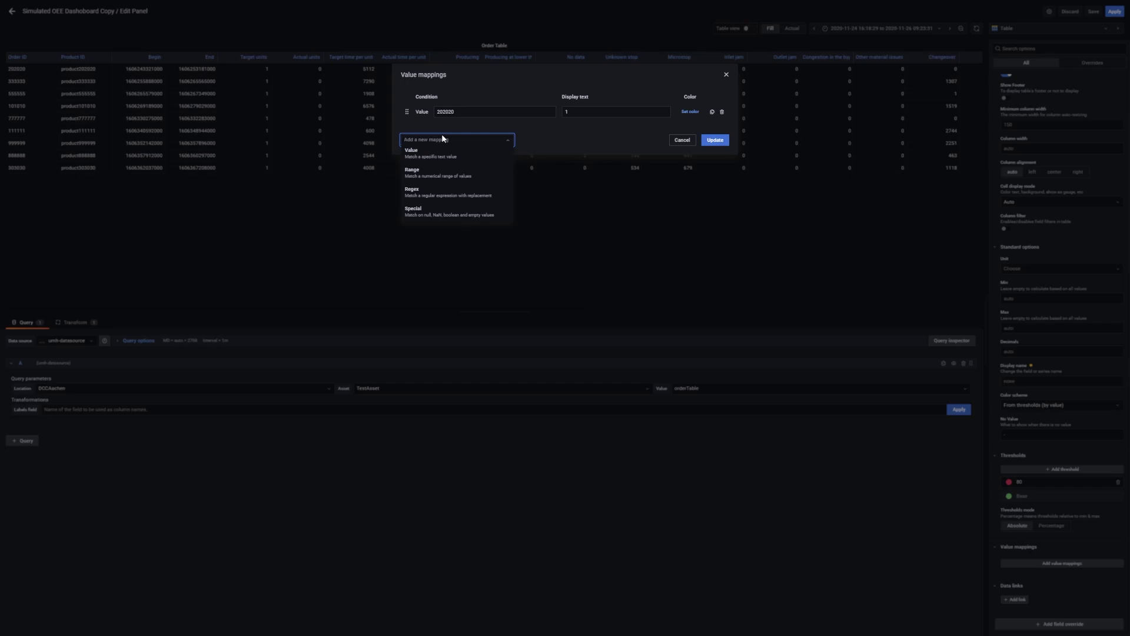
left_click(442, 151)
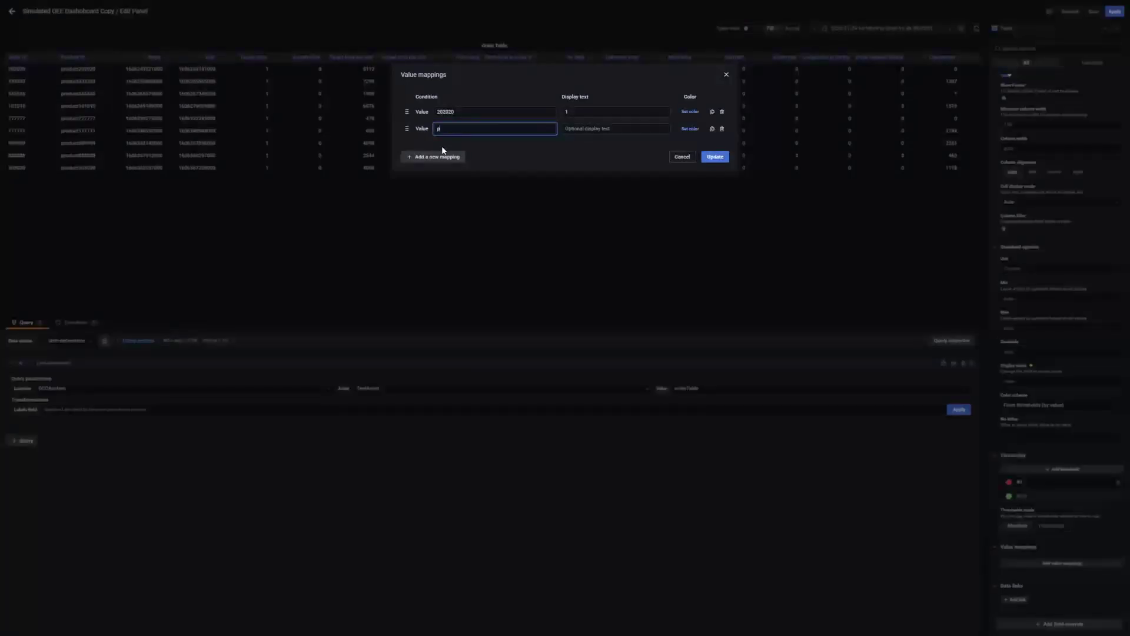
type("product202020")
key("Tab")
type("red ban")
left_click(715, 157)
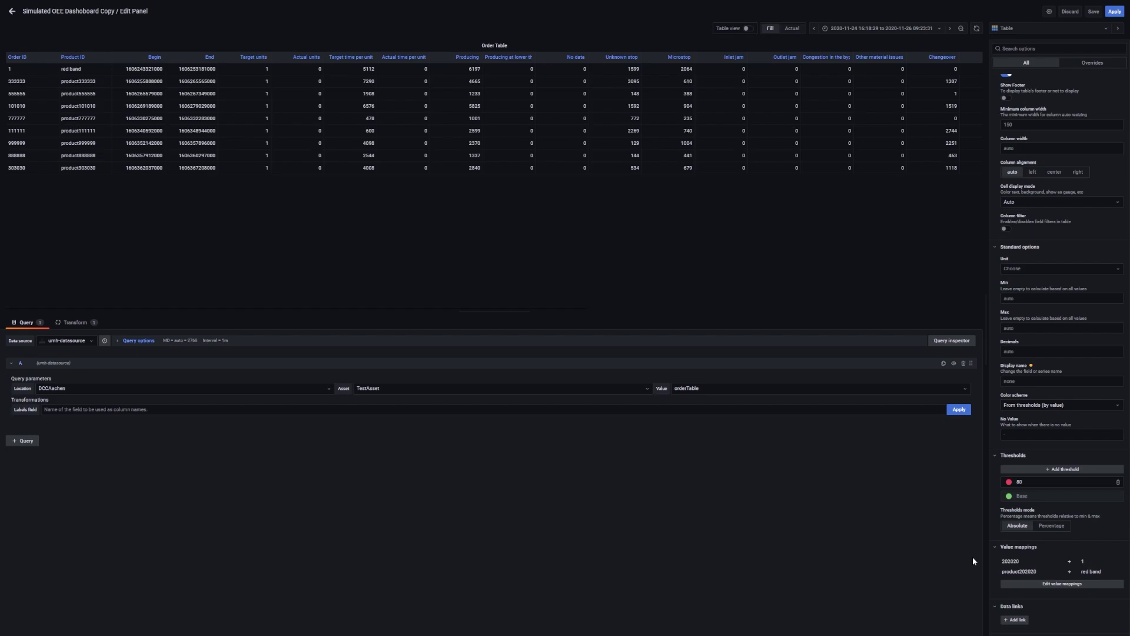
Add a field override by name for the Begin field.
scroll(1056, 624, "down", 2)
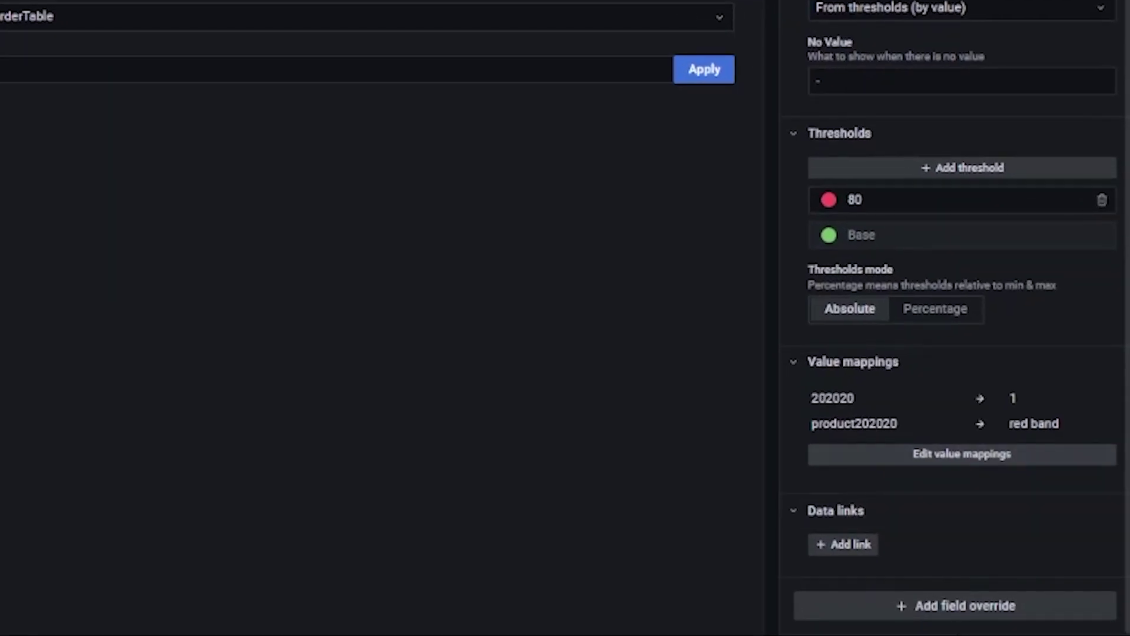
left_click(959, 615)
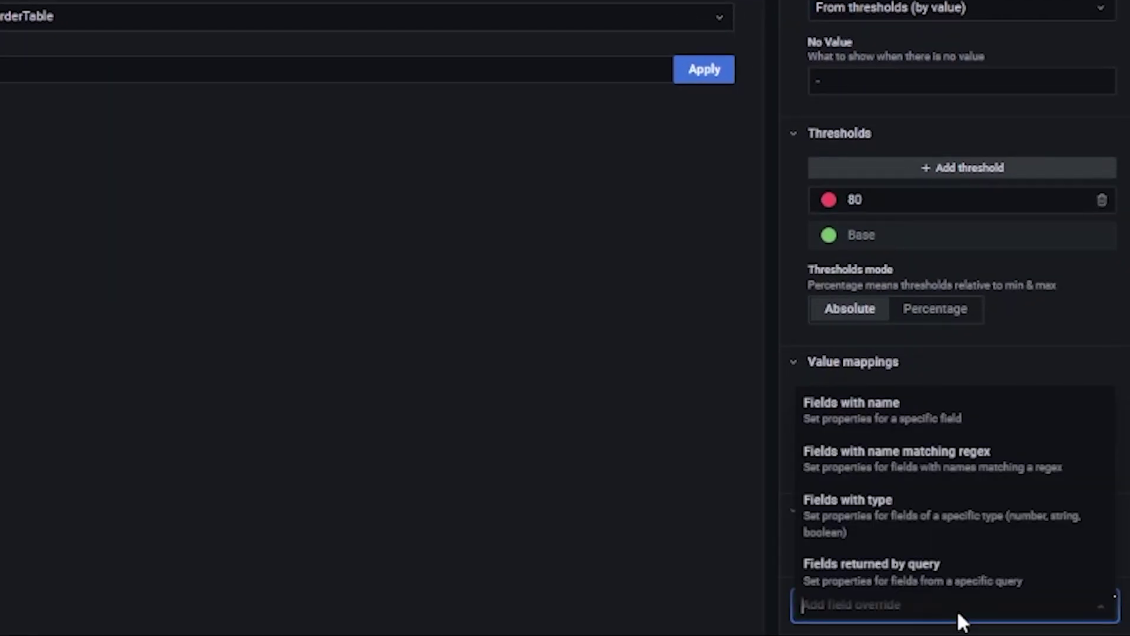
left_click(877, 410)
scroll(881, 469, "down", 3)
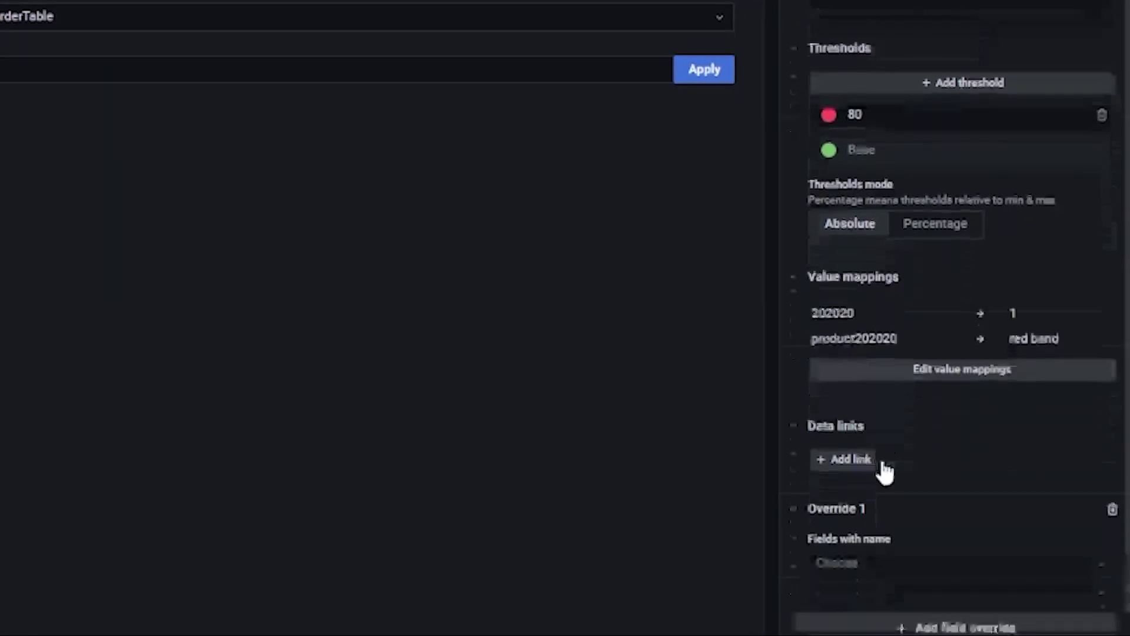
left_click(895, 541)
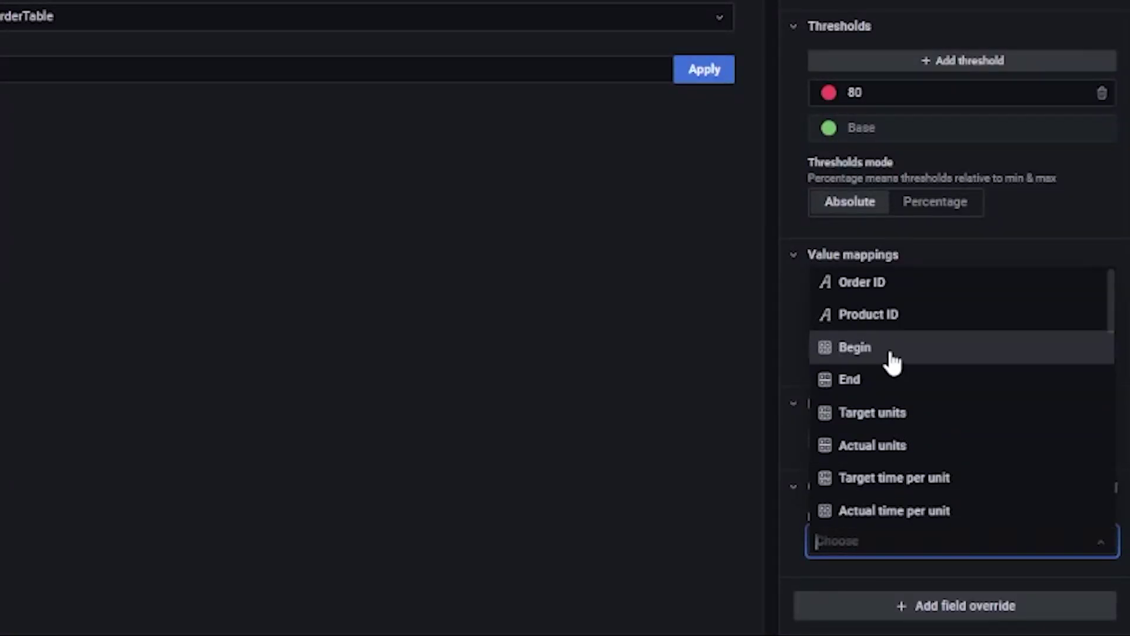
left_click(889, 353)
Give the Begin override a standard Unit property set to Datetime ISO.
left_click(876, 559)
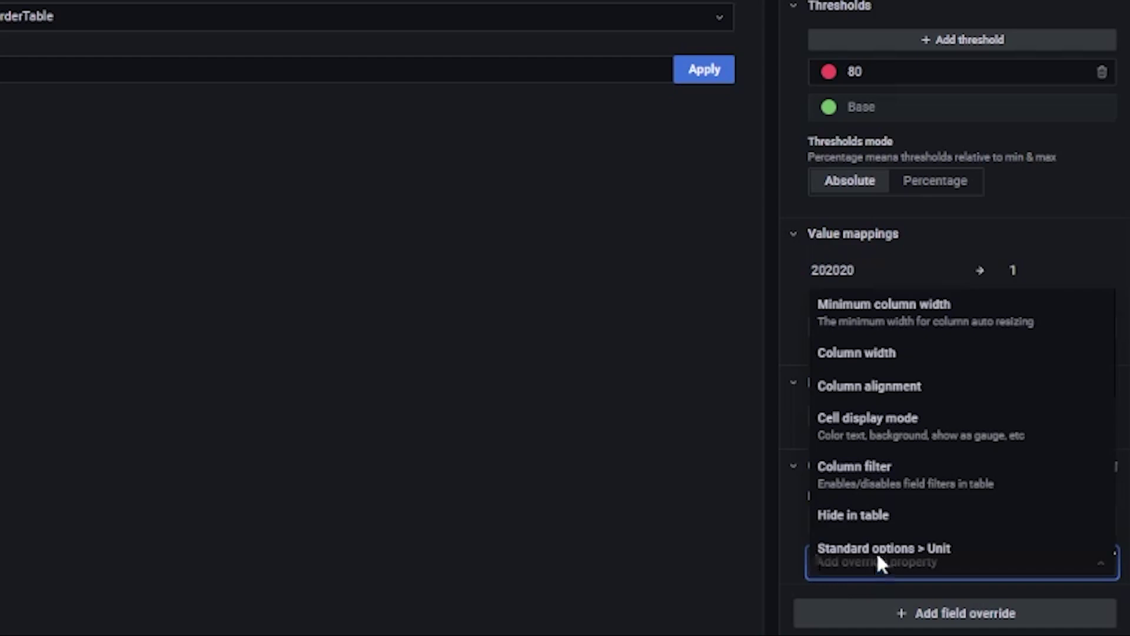
scroll(878, 553, "down", 1)
scroll(832, 471, "down", 1)
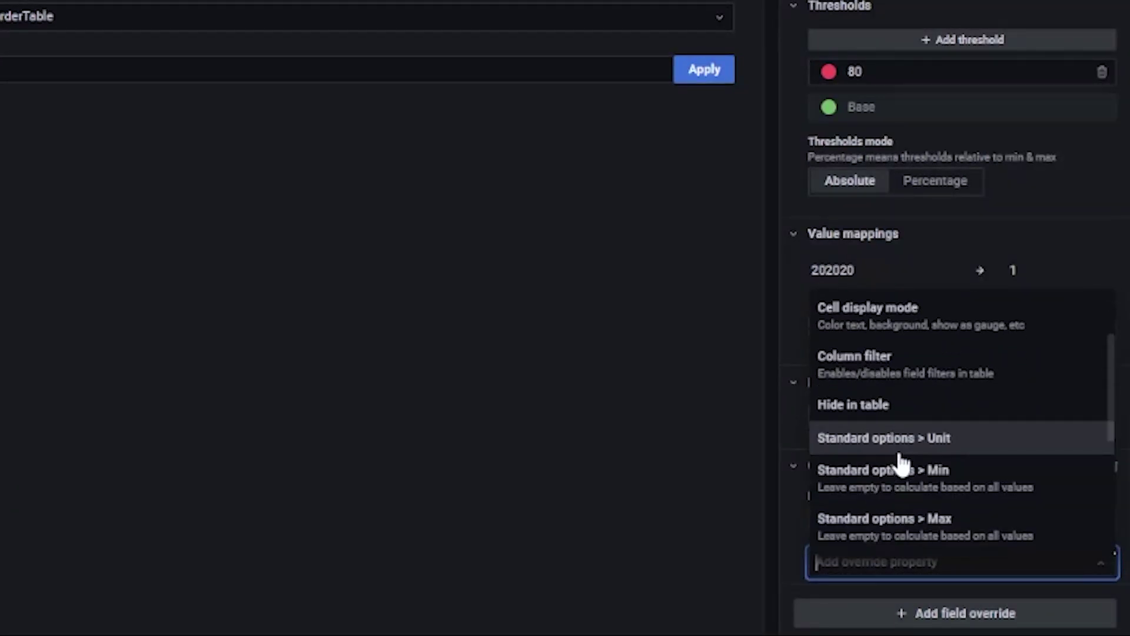
left_click(893, 452)
scroll(894, 574, "down", 1)
left_click(880, 523)
type("datew")
key("BackSpace")
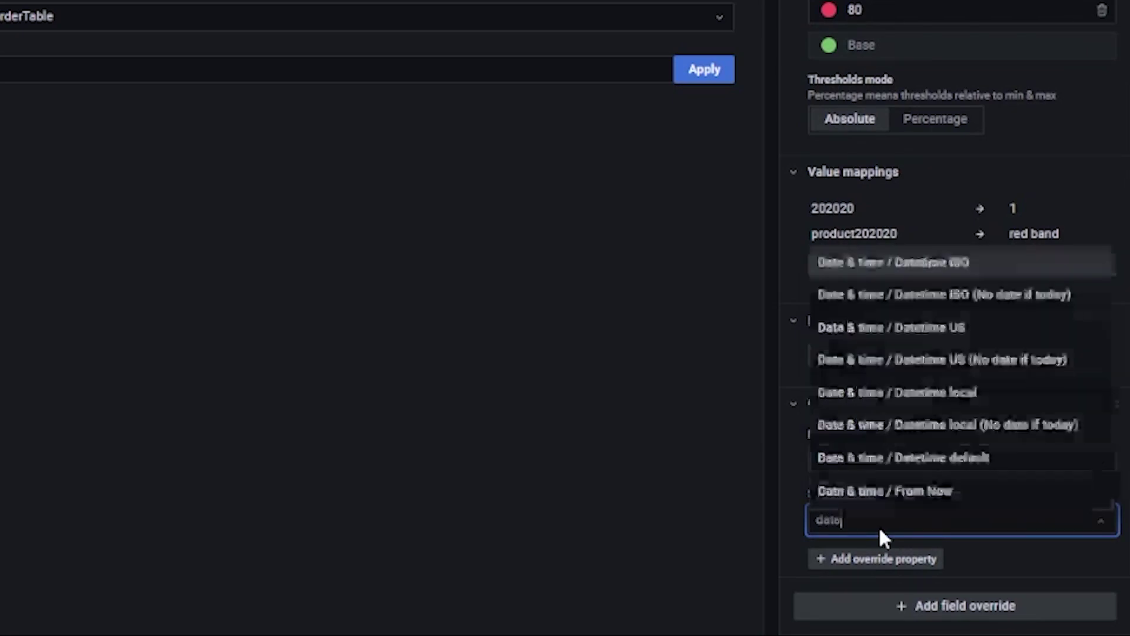
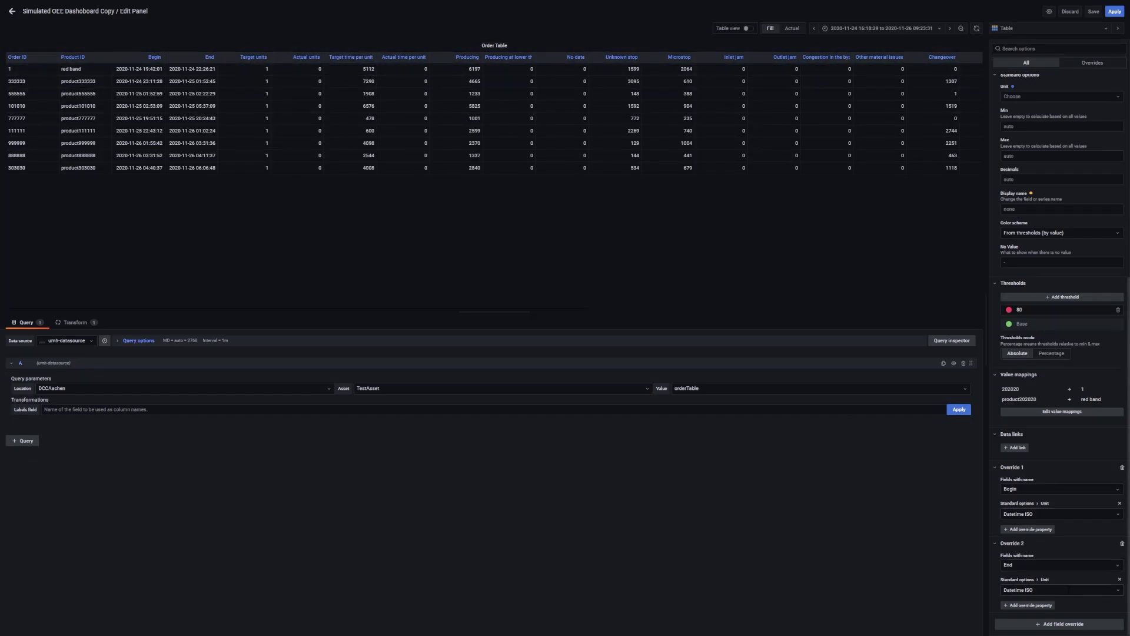
Add a third field override by name for the Target time per unit field.
left_click(1053, 625)
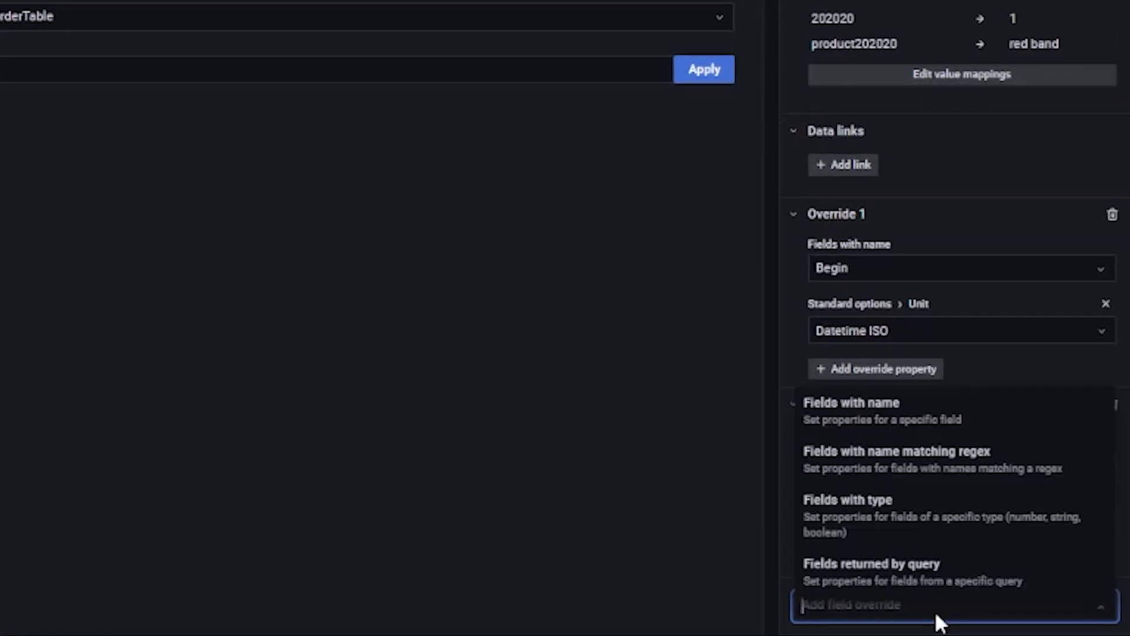
left_click(896, 436)
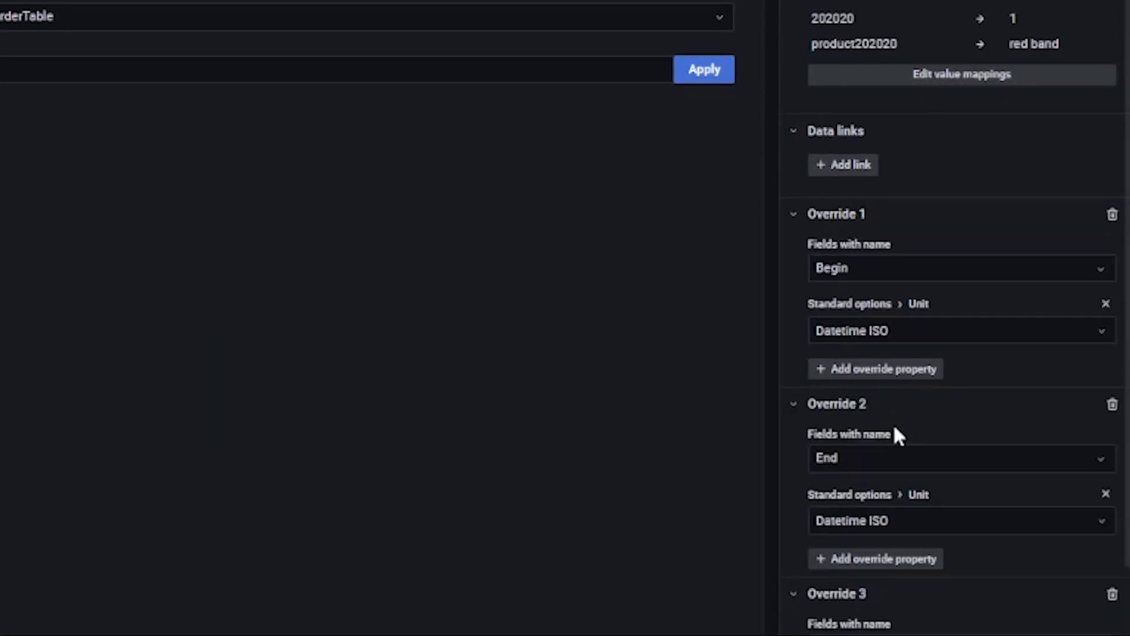
scroll(895, 436, "down", 2)
left_click(894, 539)
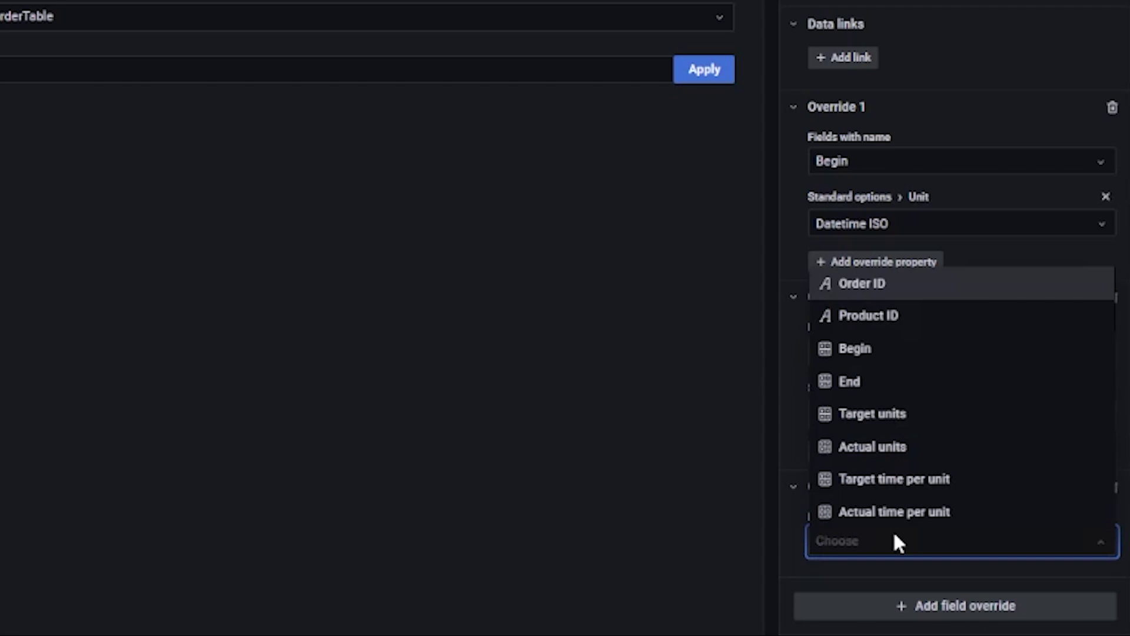
left_click(915, 488)
Give the Target time per unit override a standard Unit property set to seconds (s).
left_click(893, 562)
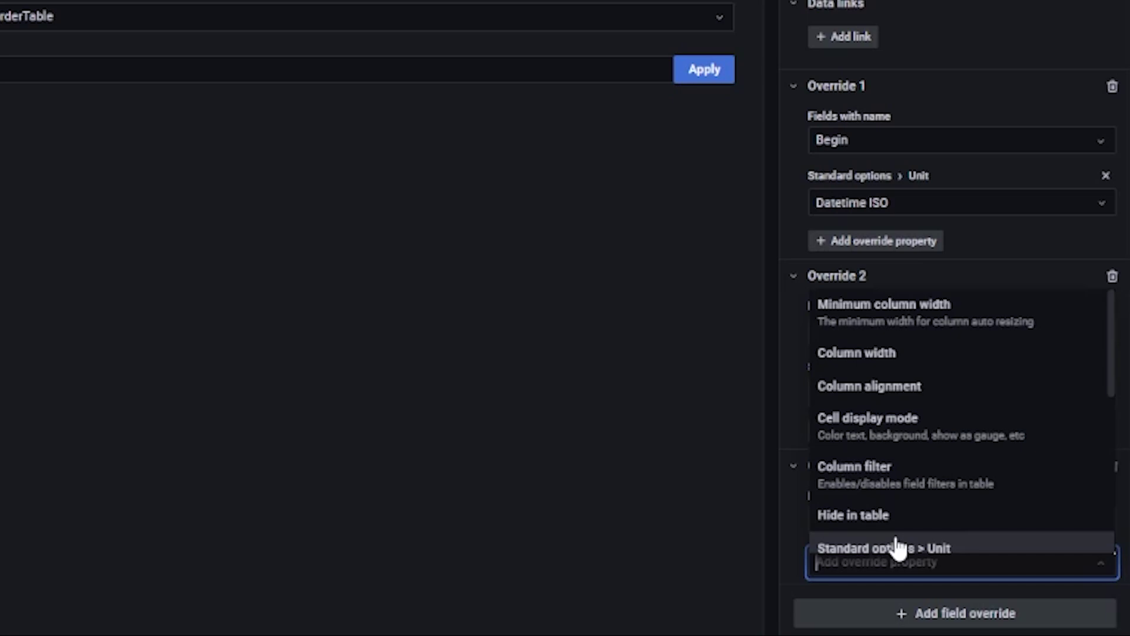
type("sta")
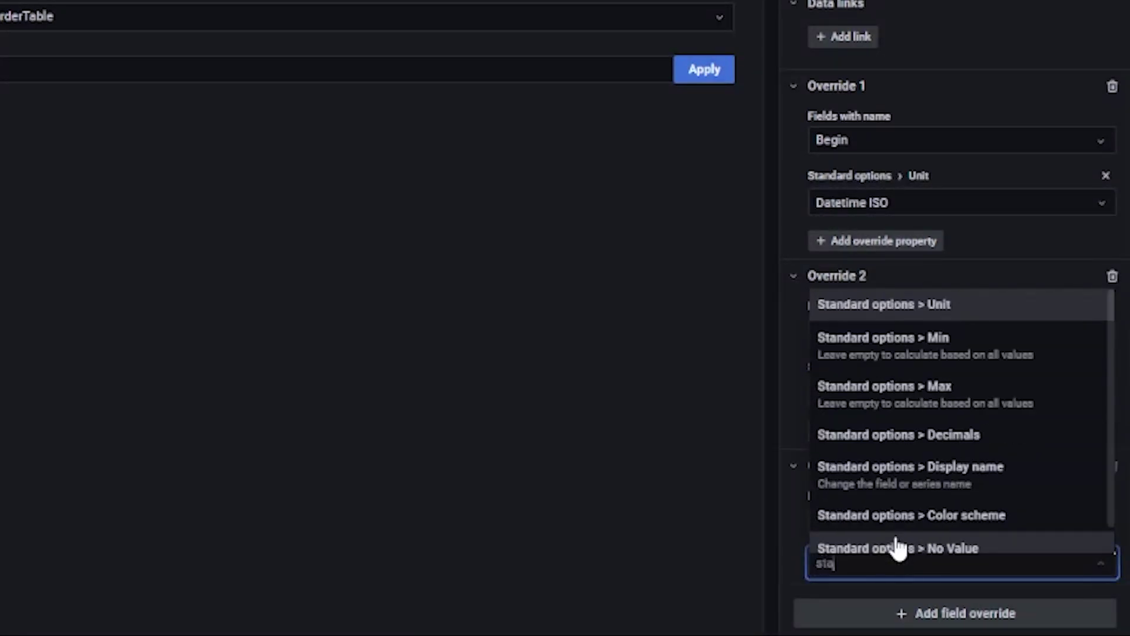
left_click(959, 318)
left_click(903, 579)
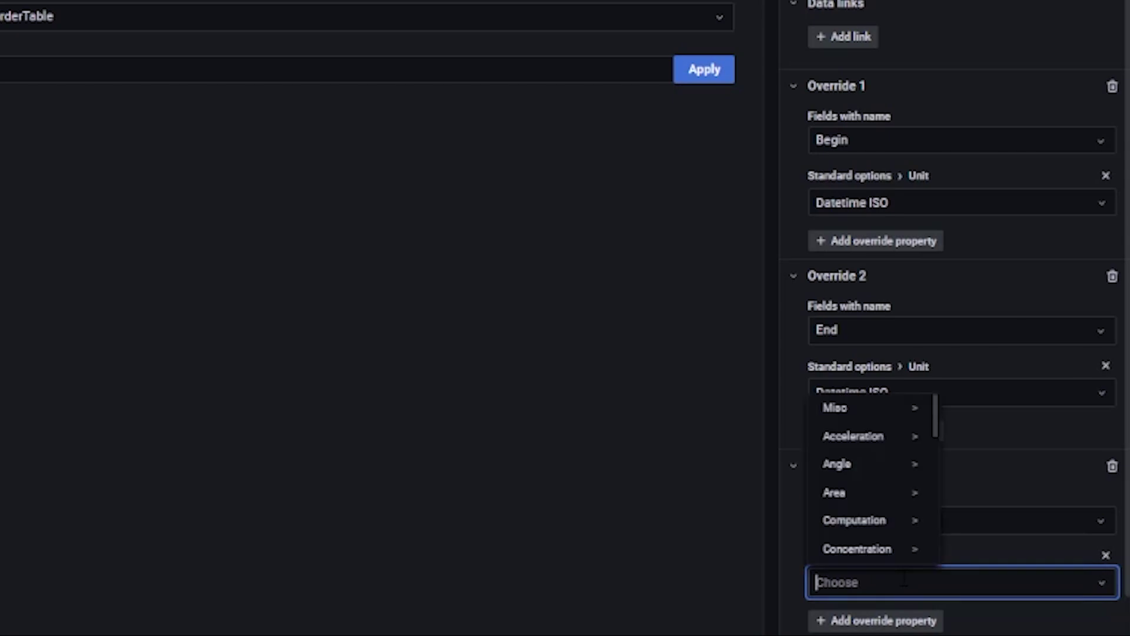
type("secon")
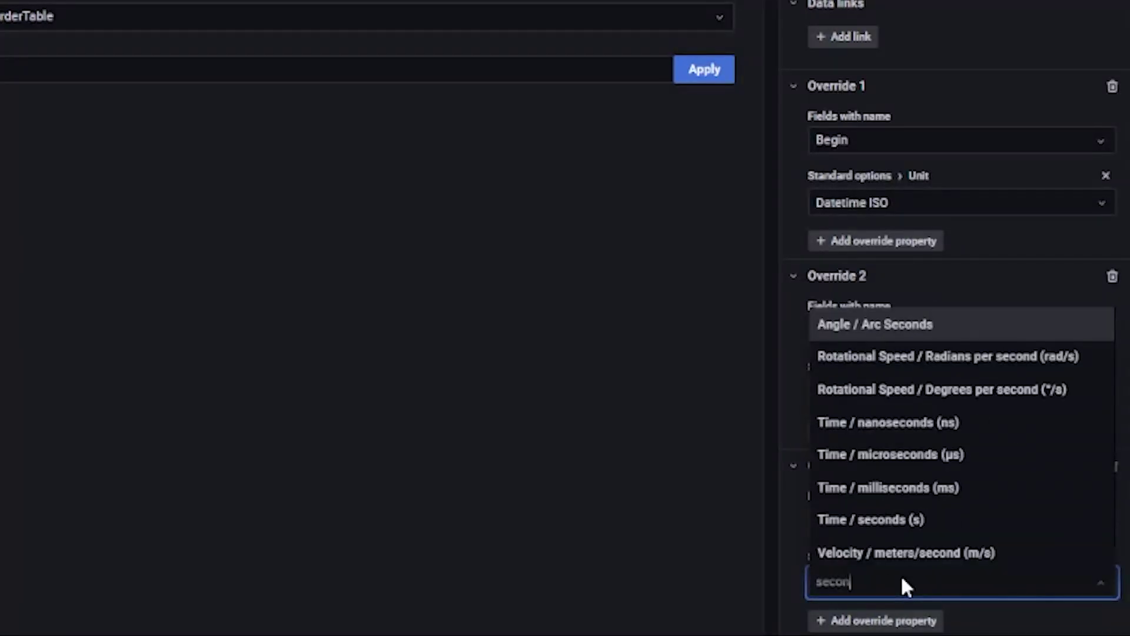
type("ds")
left_click(912, 524)
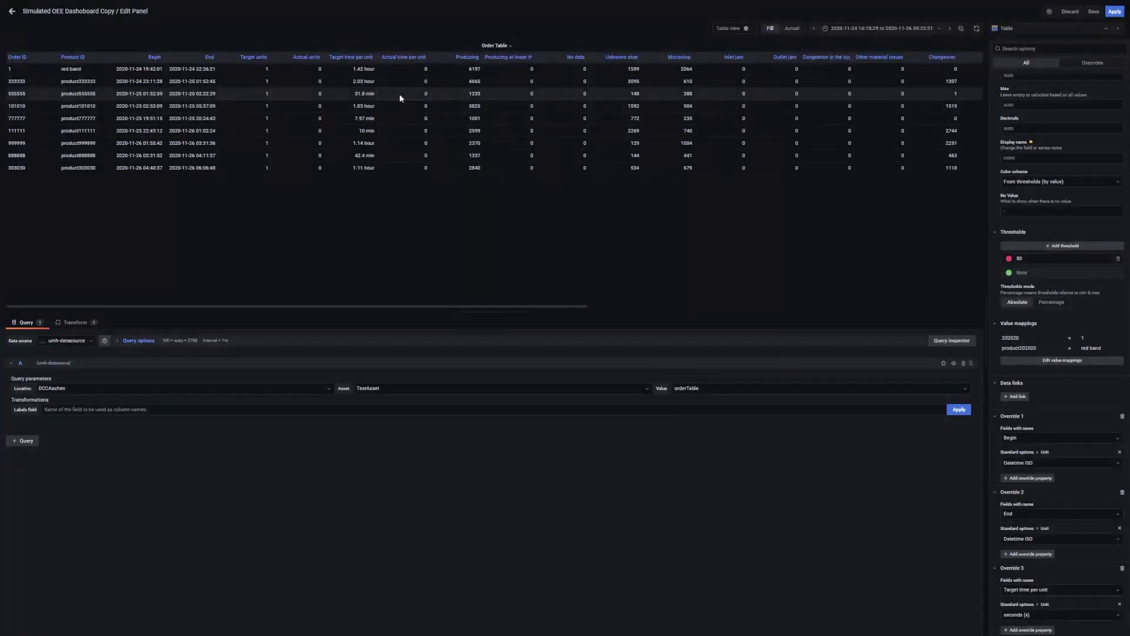
Add a fourth field override by name for the Actual time per unit field.
scroll(1060, 549, "down", 1)
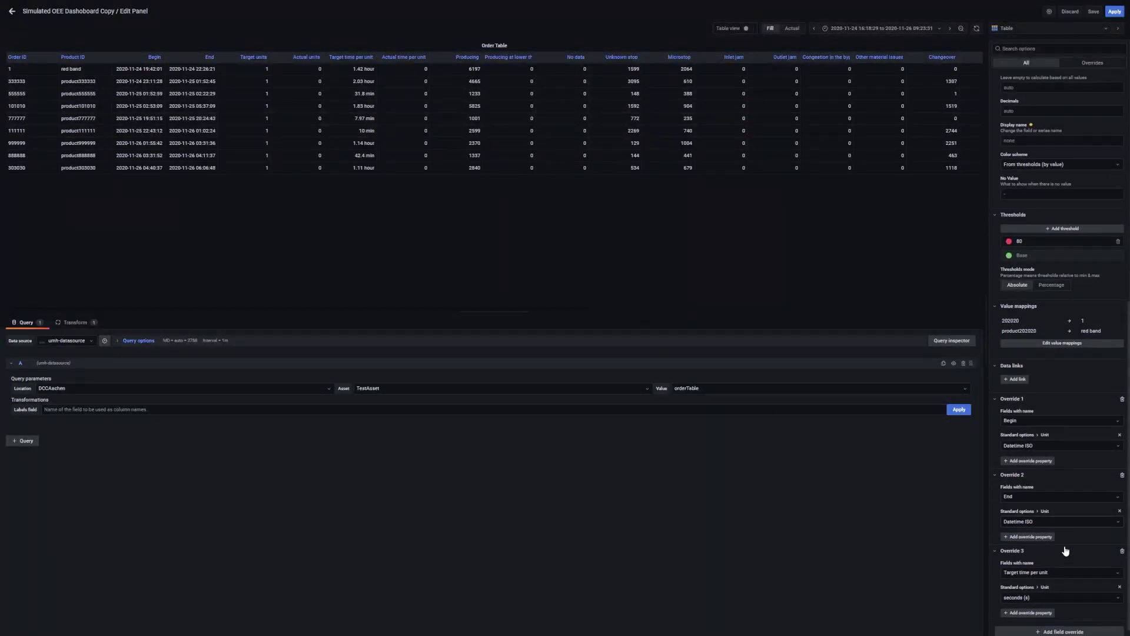
left_click(1035, 624)
left_click(1030, 544)
scroll(1043, 581, "down", 2)
left_click(1041, 599)
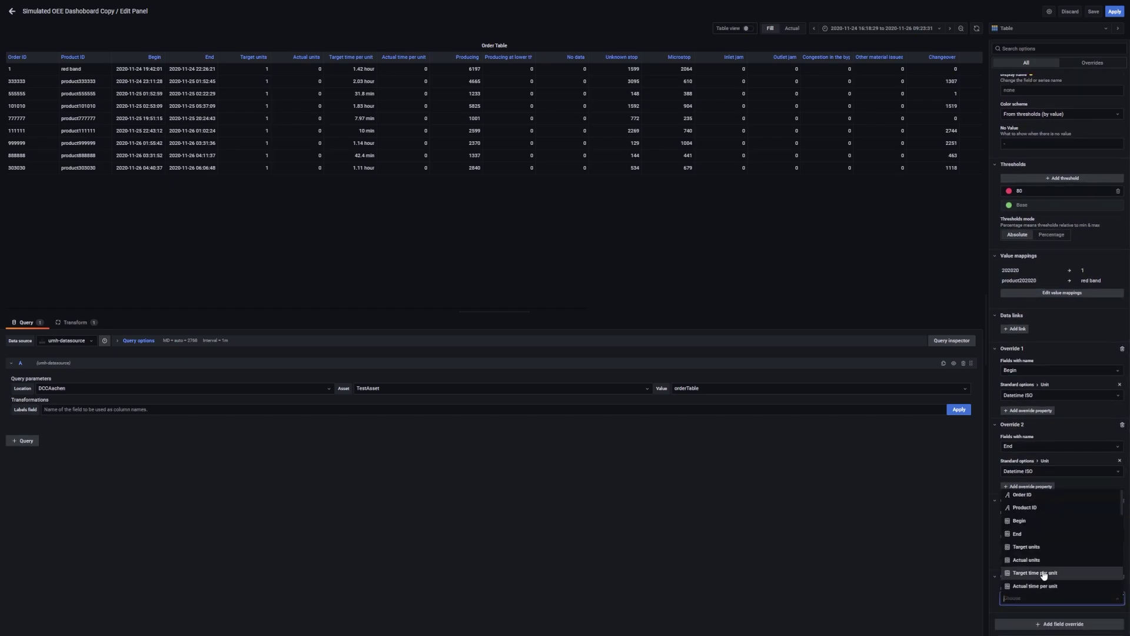
left_click(1035, 585)
Set the Actual time per unit override's Unit property to seconds (s), and apply the table panel to the dashboard.
left_click(1042, 601)
left_click(1036, 505)
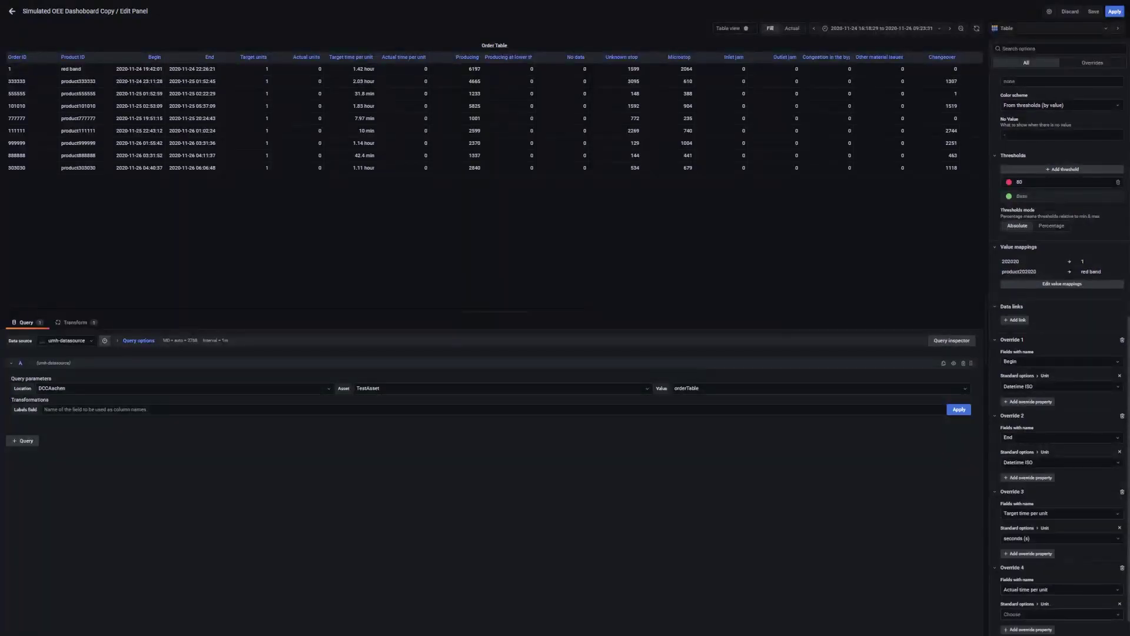
left_click(1041, 614)
type("seconds")
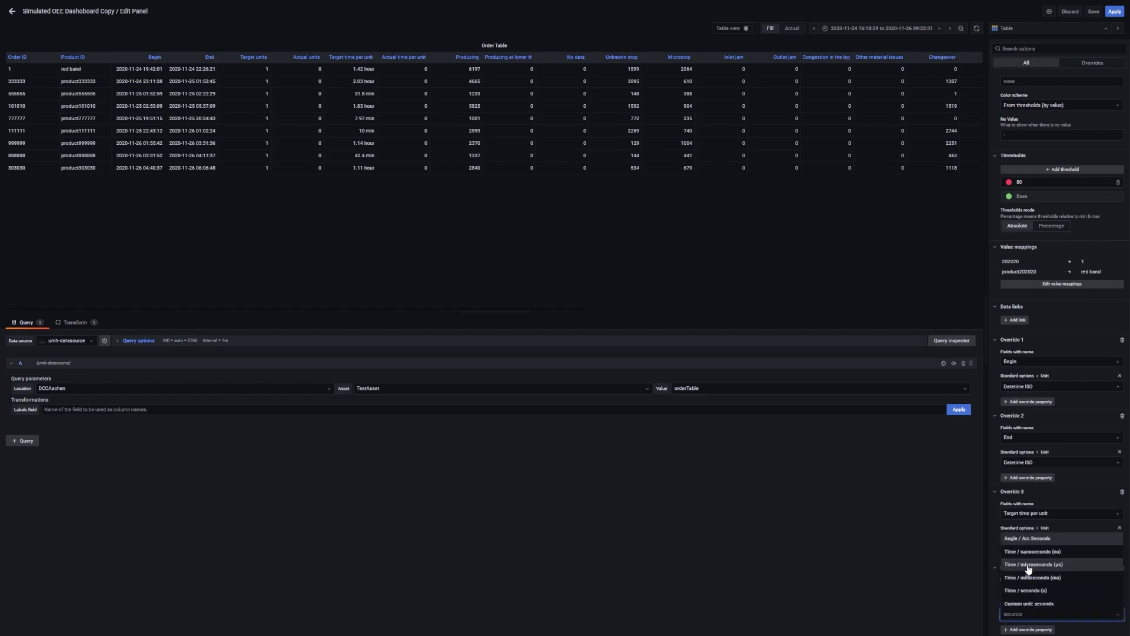
left_click(1032, 590)
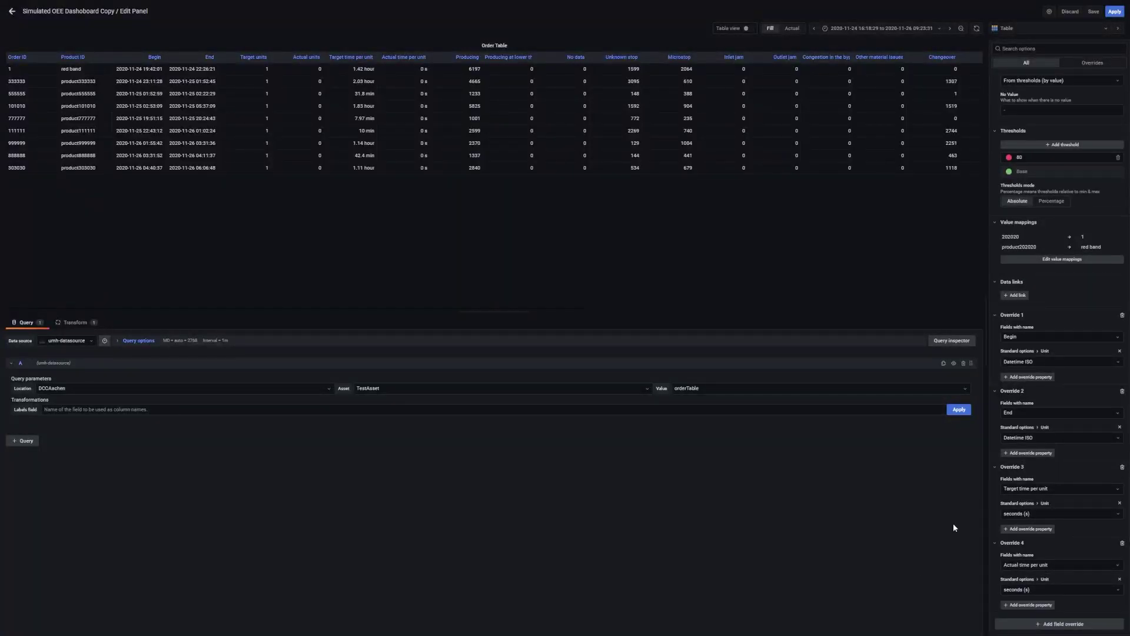
left_click(1114, 11)
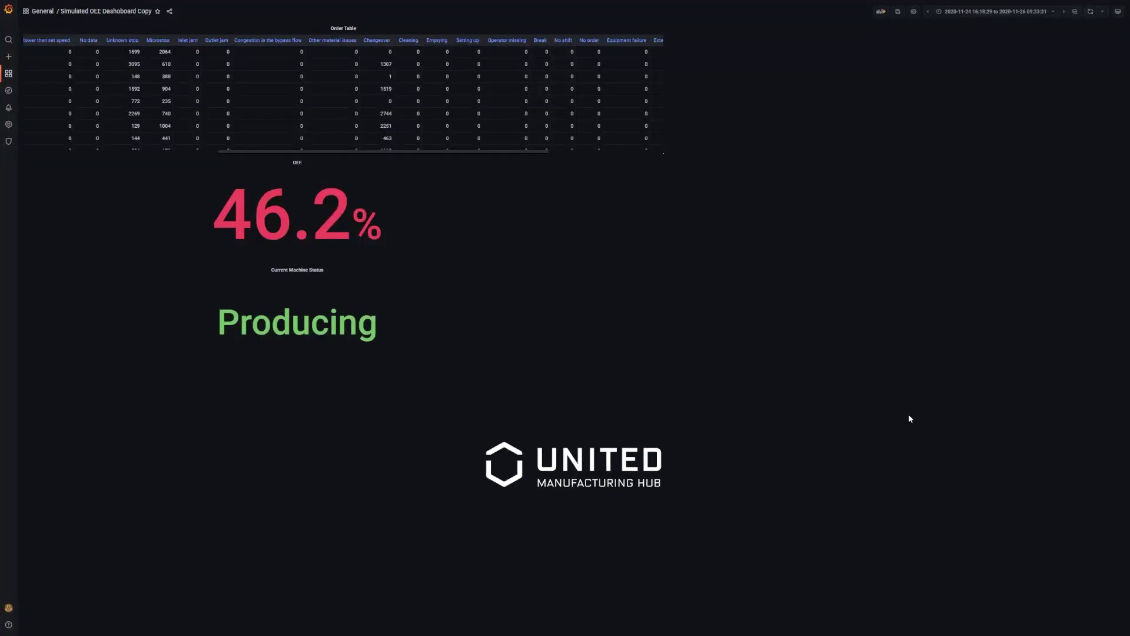
Add a fourth panel to the dashboard and choose the Discrete visualization for it.
left_click(881, 11)
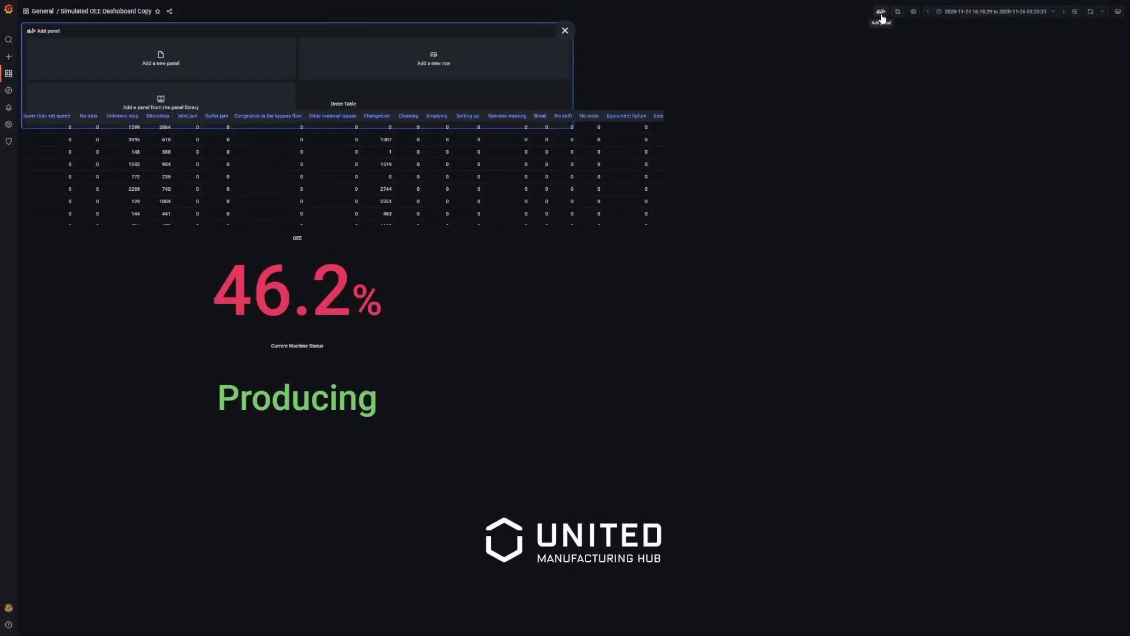
left_click(223, 79)
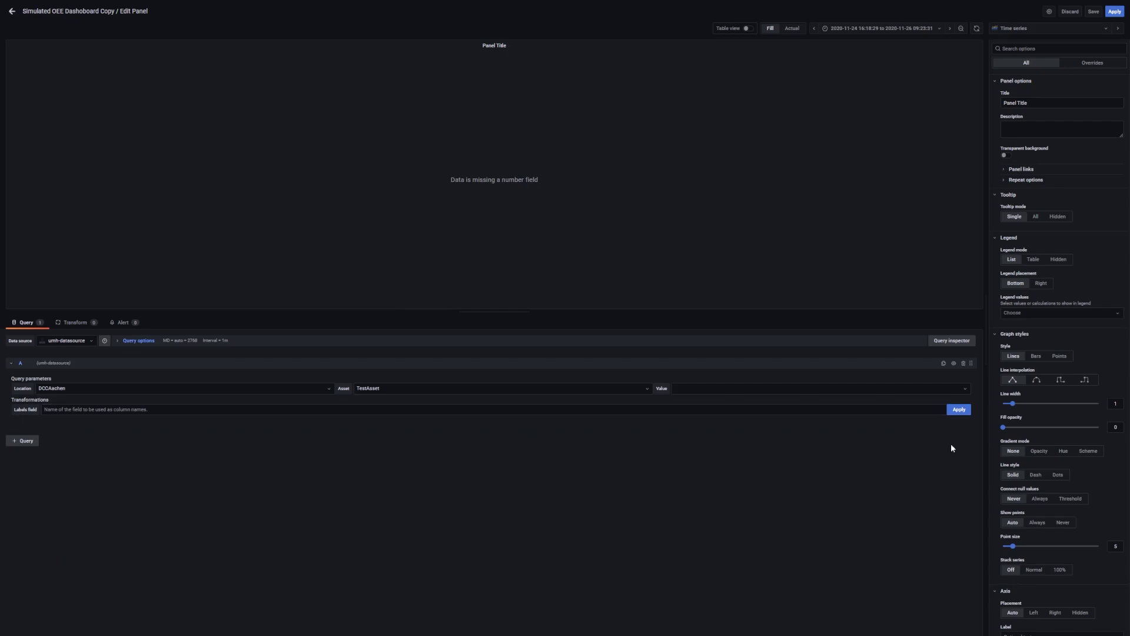
left_click(1017, 35)
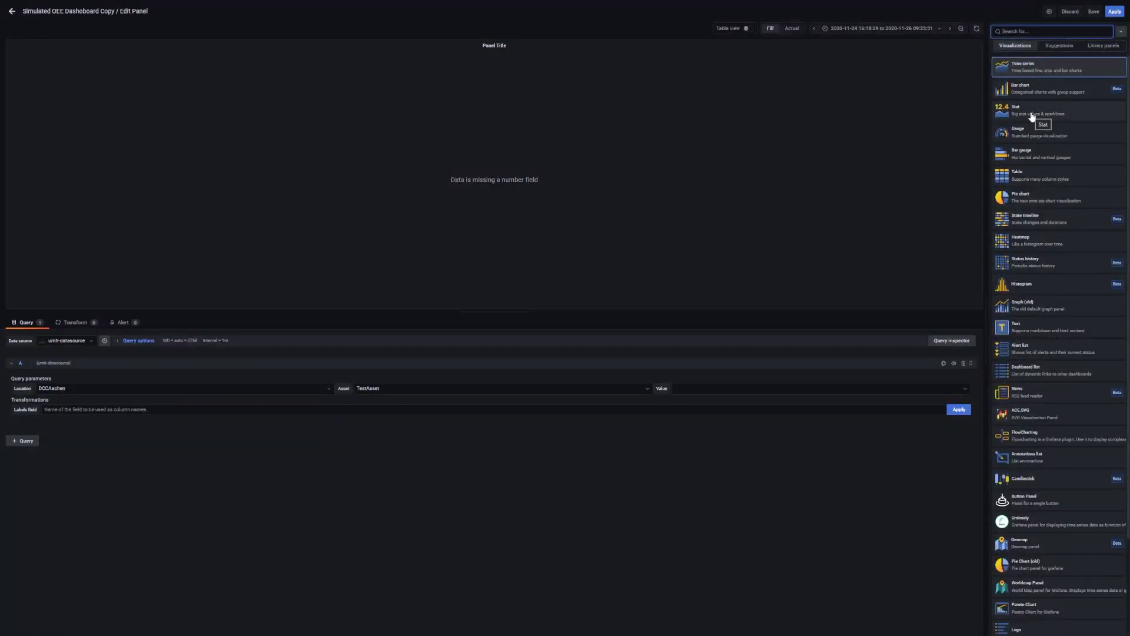
type("disc")
key("Return")
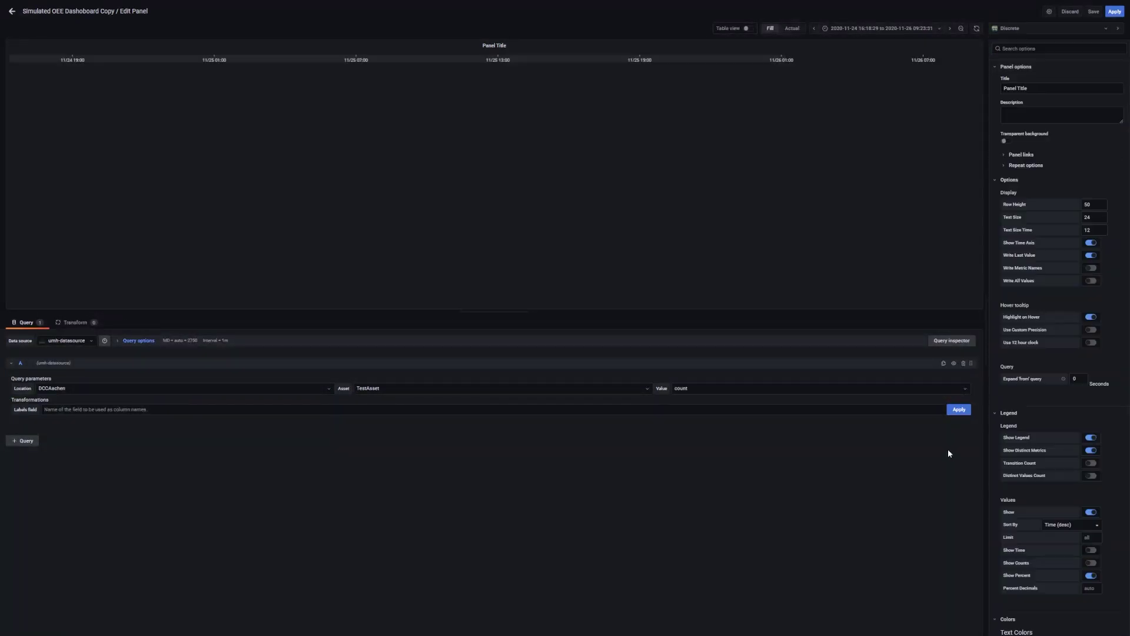
Set the Discrete panel's query value to state for the TestAsset asset.
left_click(755, 389)
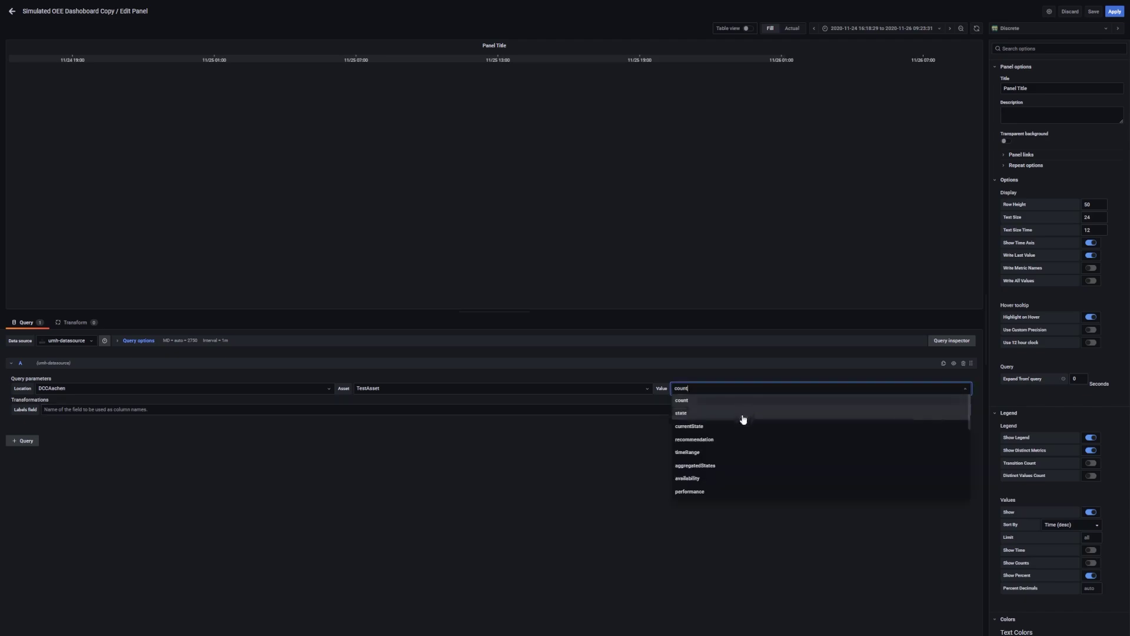
left_click(744, 413)
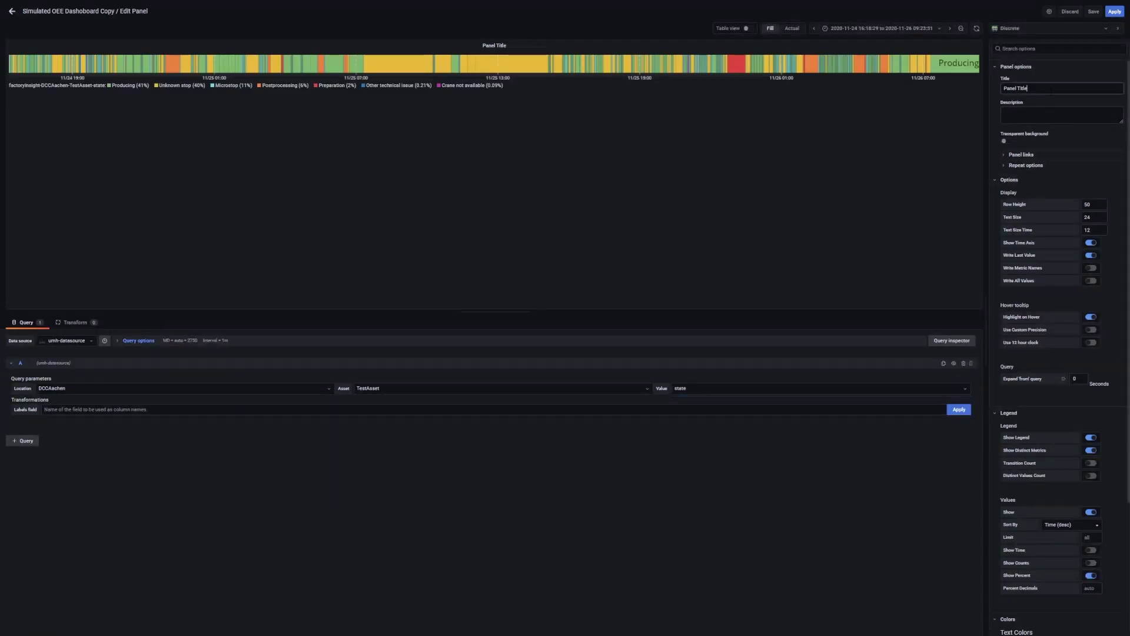
Title the panel State History and give it a transparent background.
triple_click(1039, 89)
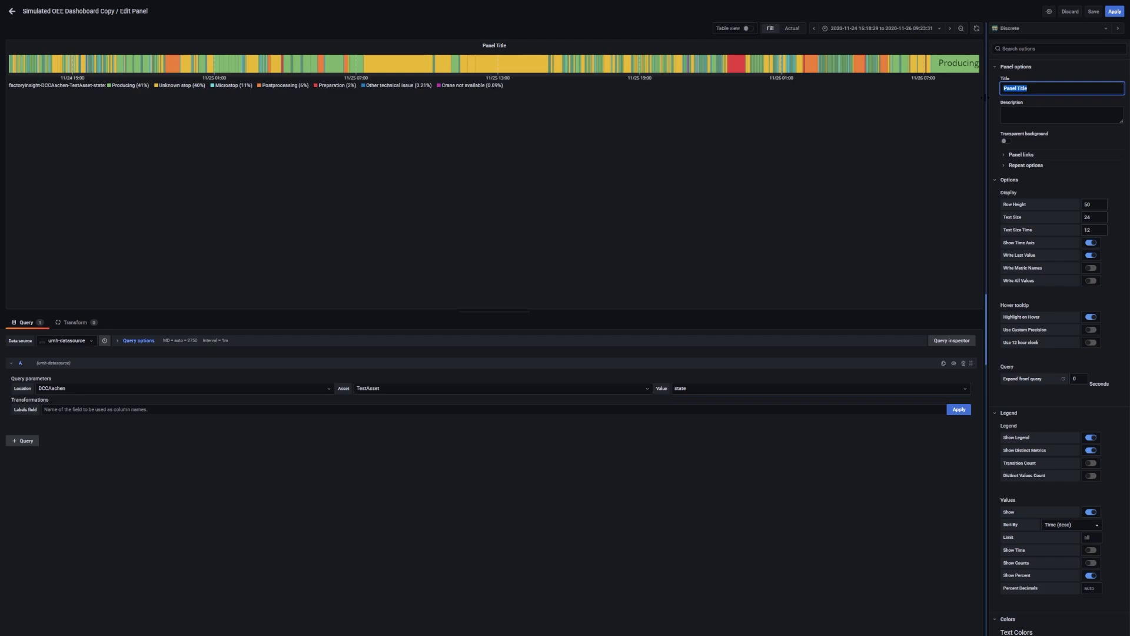
type("State G")
key("BackSpace")
type("H")
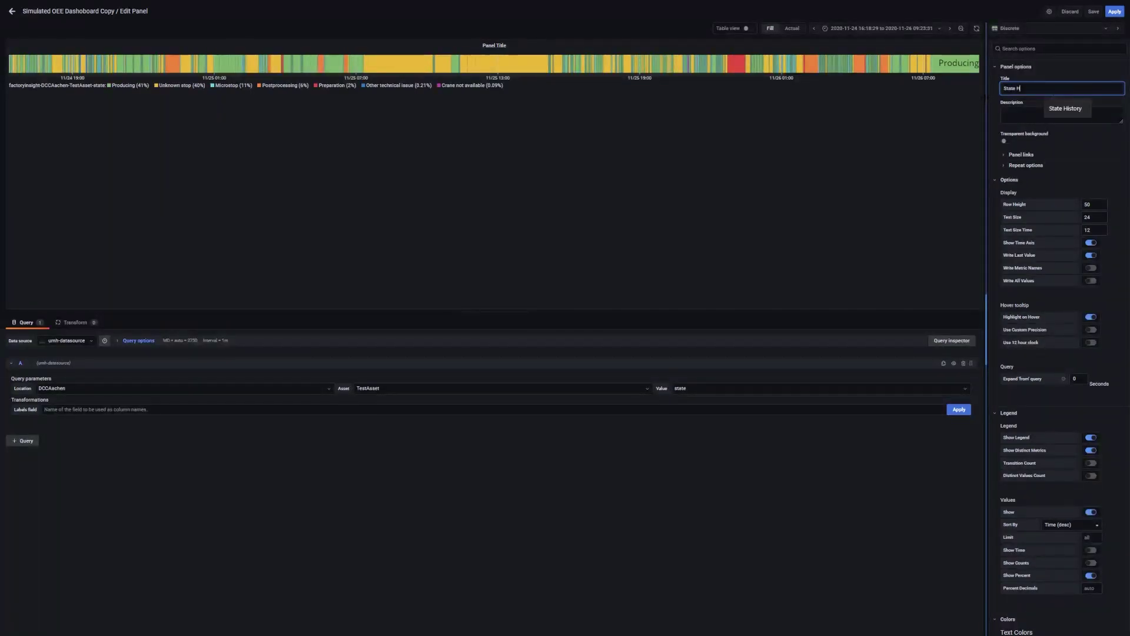
type("istory")
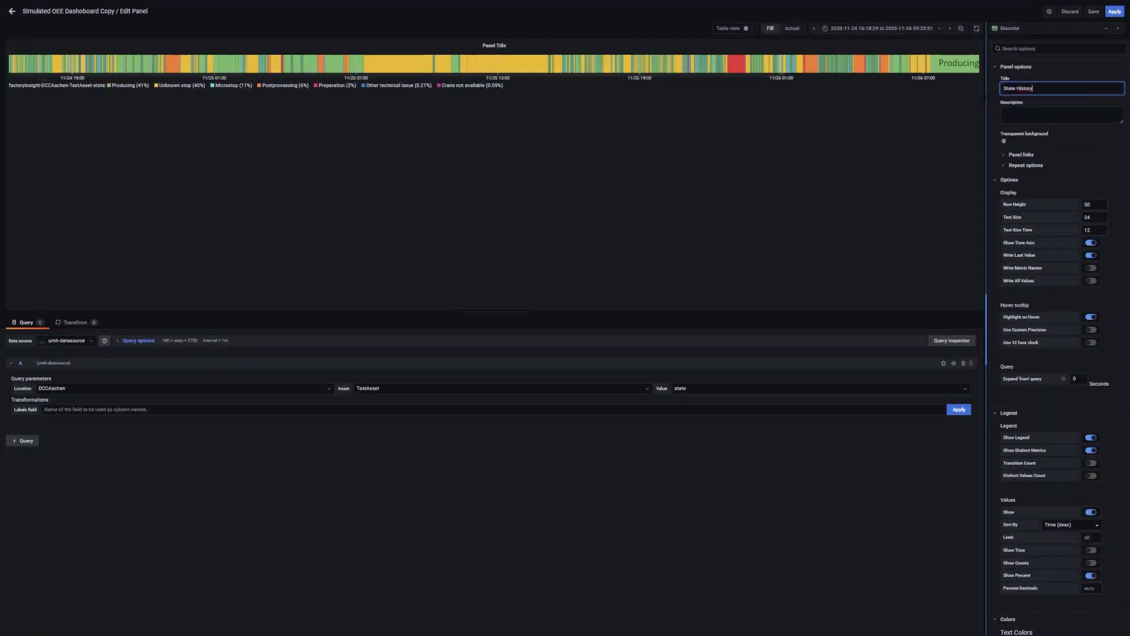
left_click(1011, 143)
Add the current state values to the Discrete panel's color mappings.
scroll(1114, 156, "down", 3)
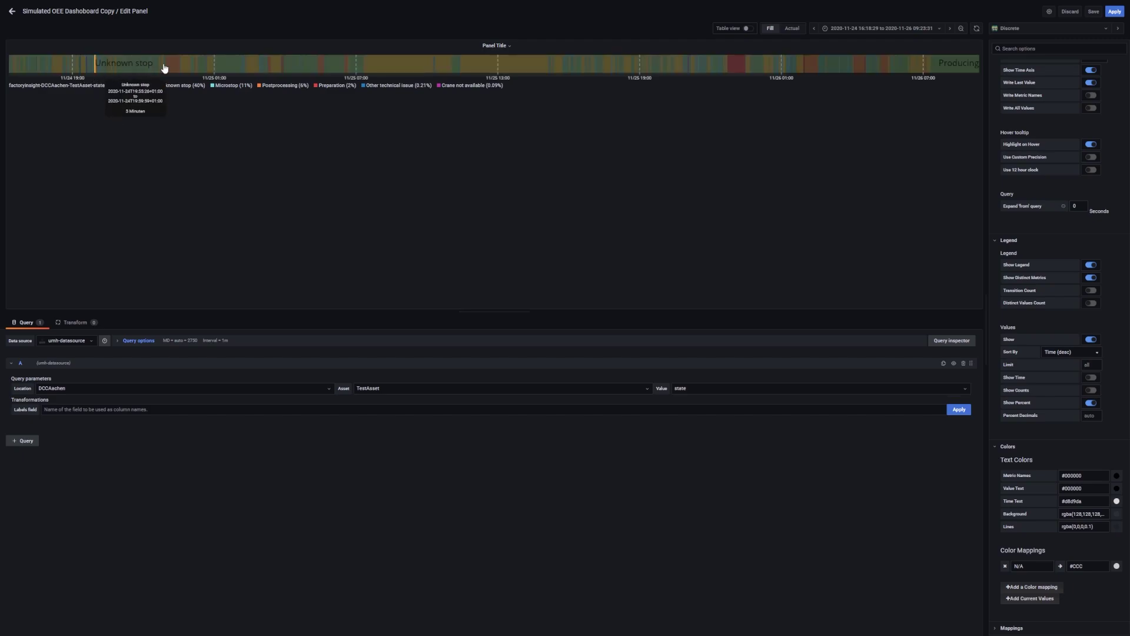
mouse_move(498, 69)
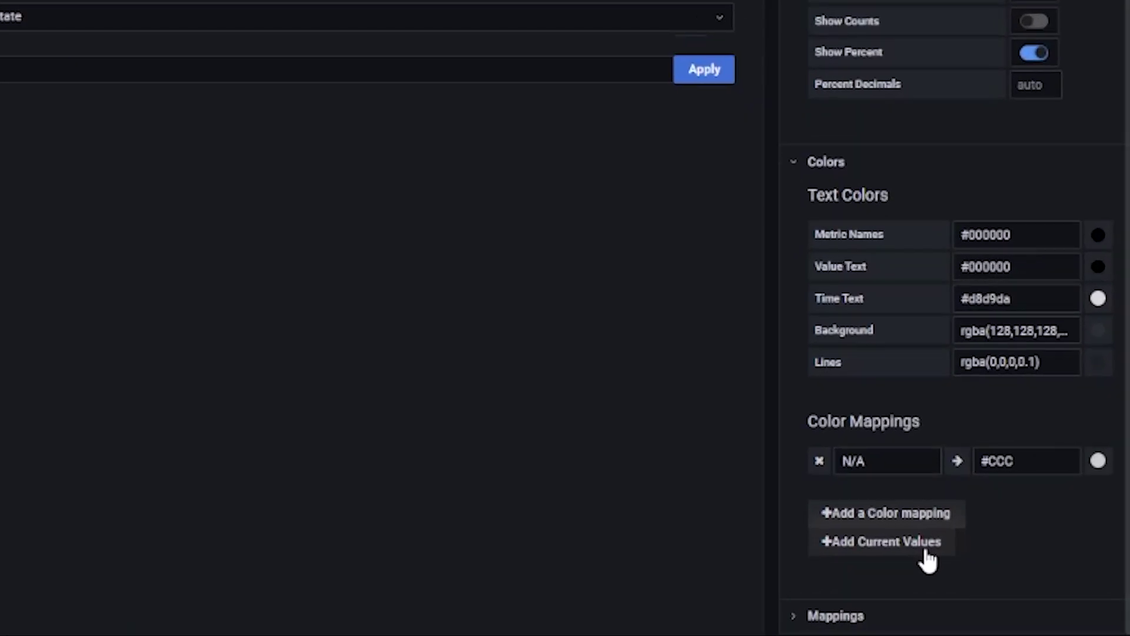
left_click(926, 552)
scroll(926, 547, "down", 4)
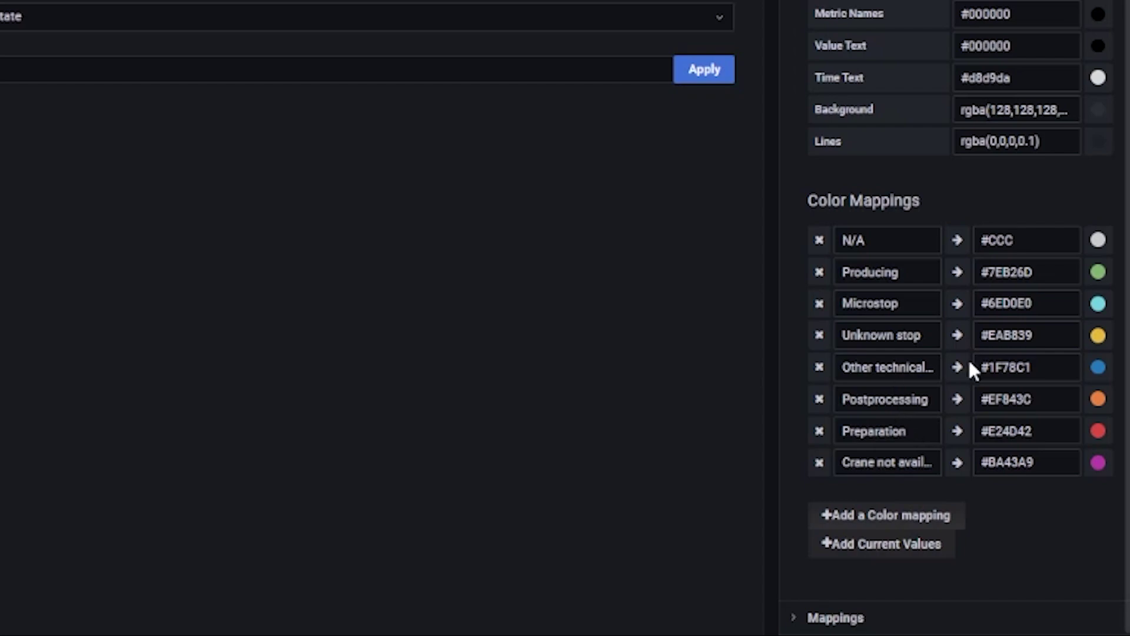
Change the color mapping of Unknown stop to the main Red shade and apply the State History panel to the dashboard.
left_click(1097, 338)
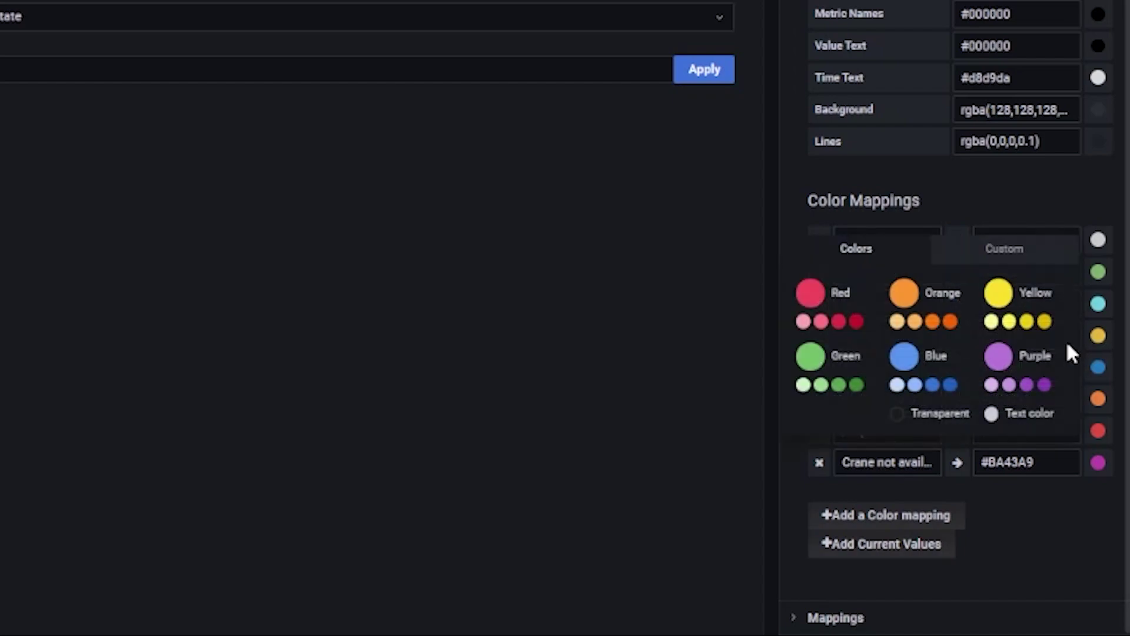
left_click(811, 295)
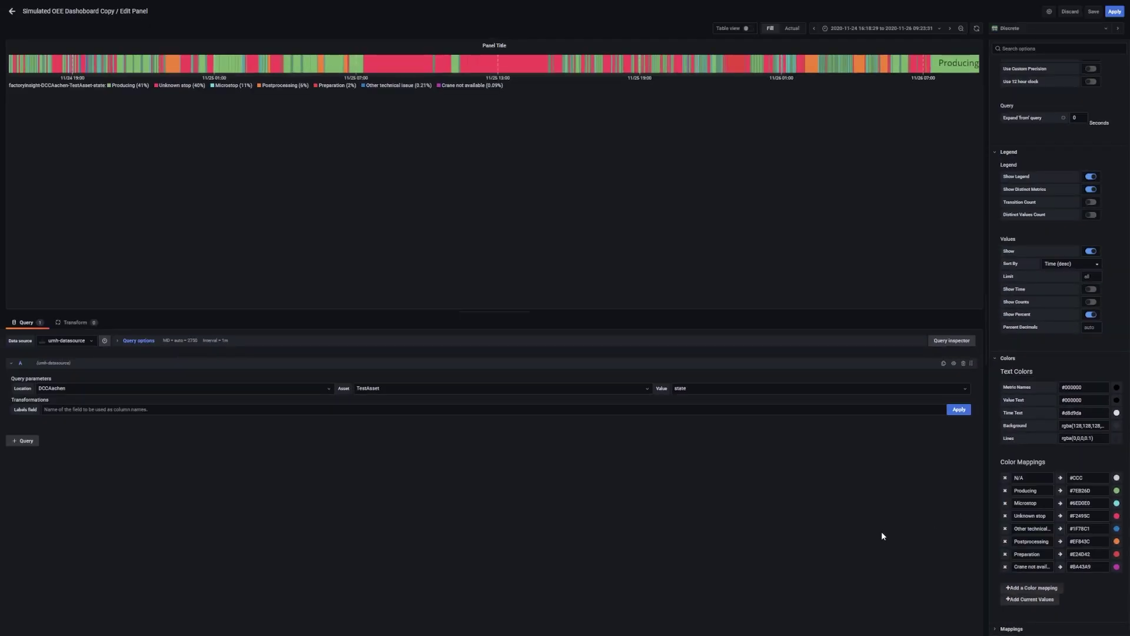
mouse_move(534, 77)
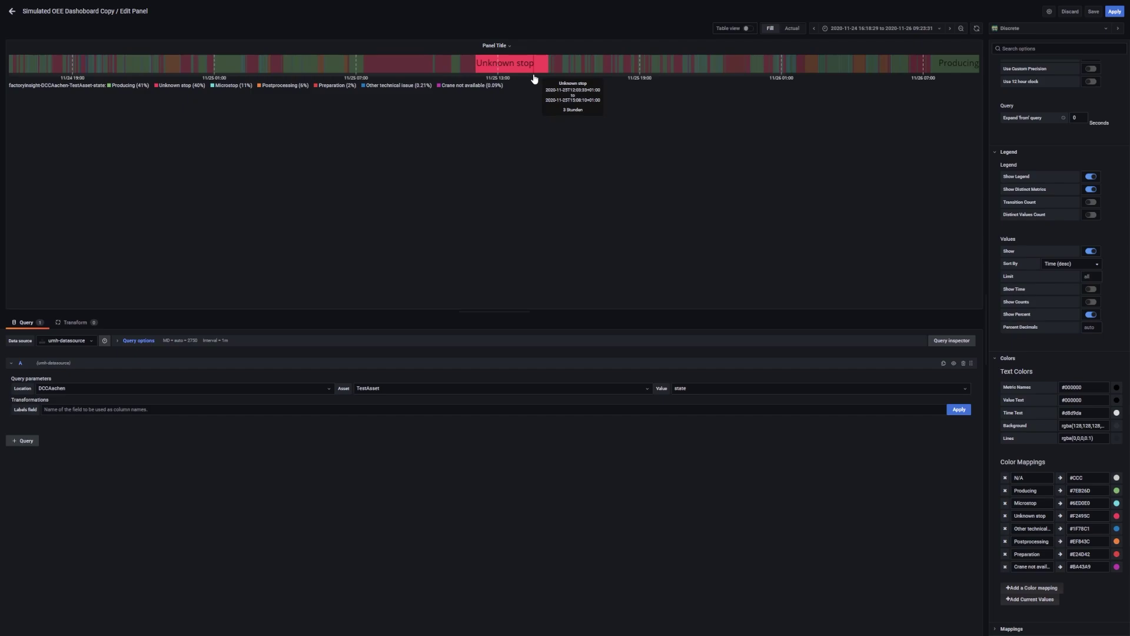
mouse_move(329, 65)
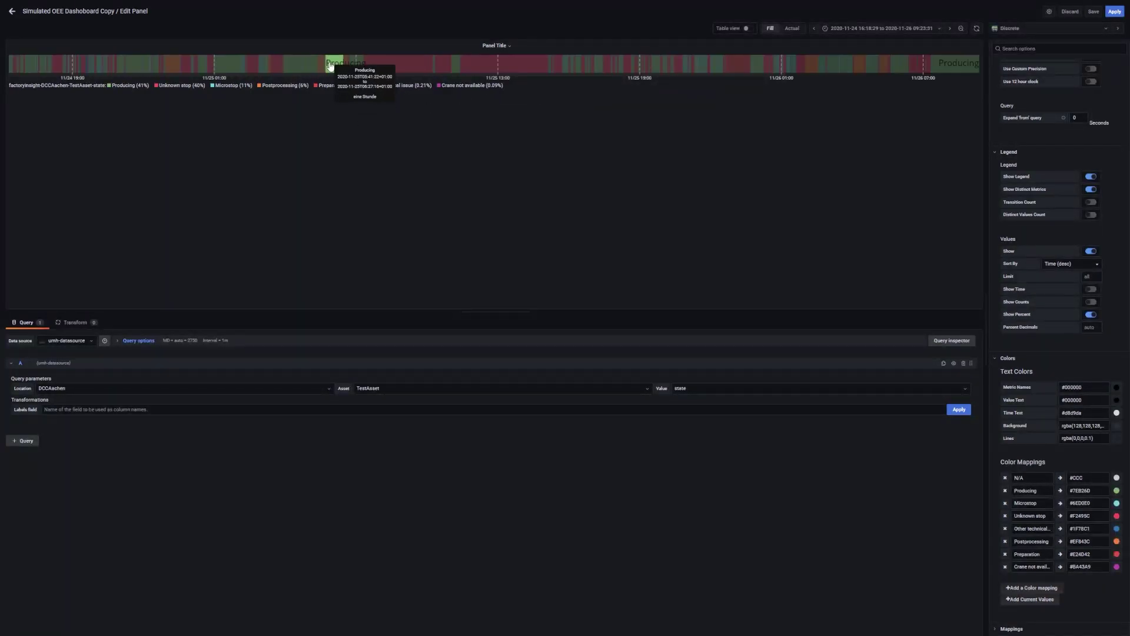
mouse_move(173, 69)
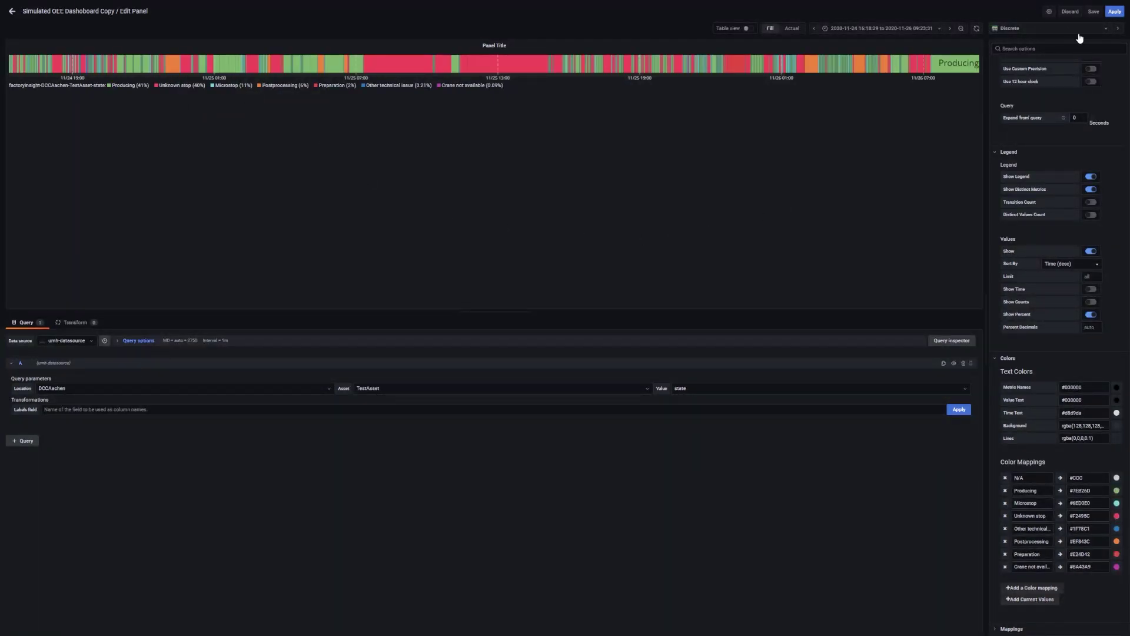
left_click(1112, 13)
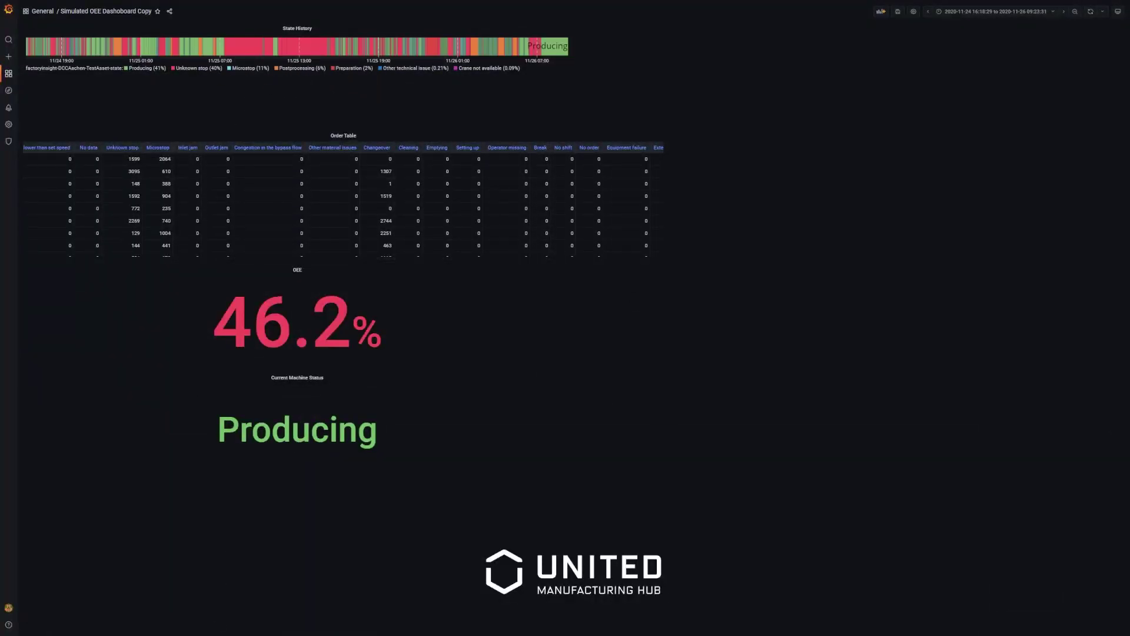
Add another panel to the dashboard and choose the Bar gauge visualization for it.
scroll(850, 411, "up", 2)
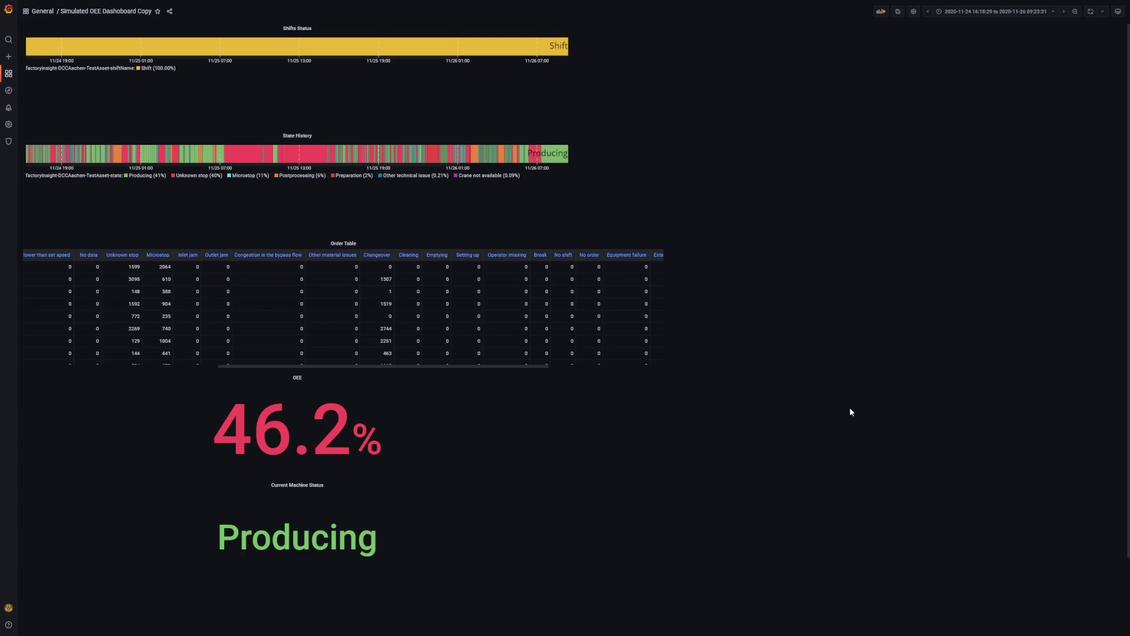
left_click(881, 11)
left_click(162, 70)
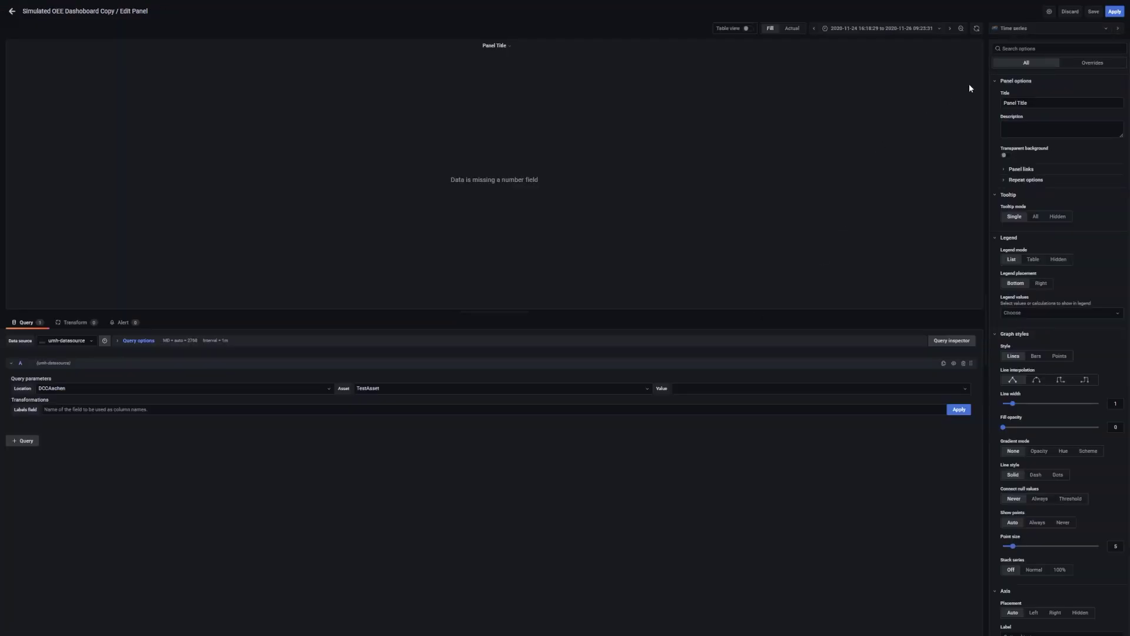
left_click(1035, 28)
type("bar")
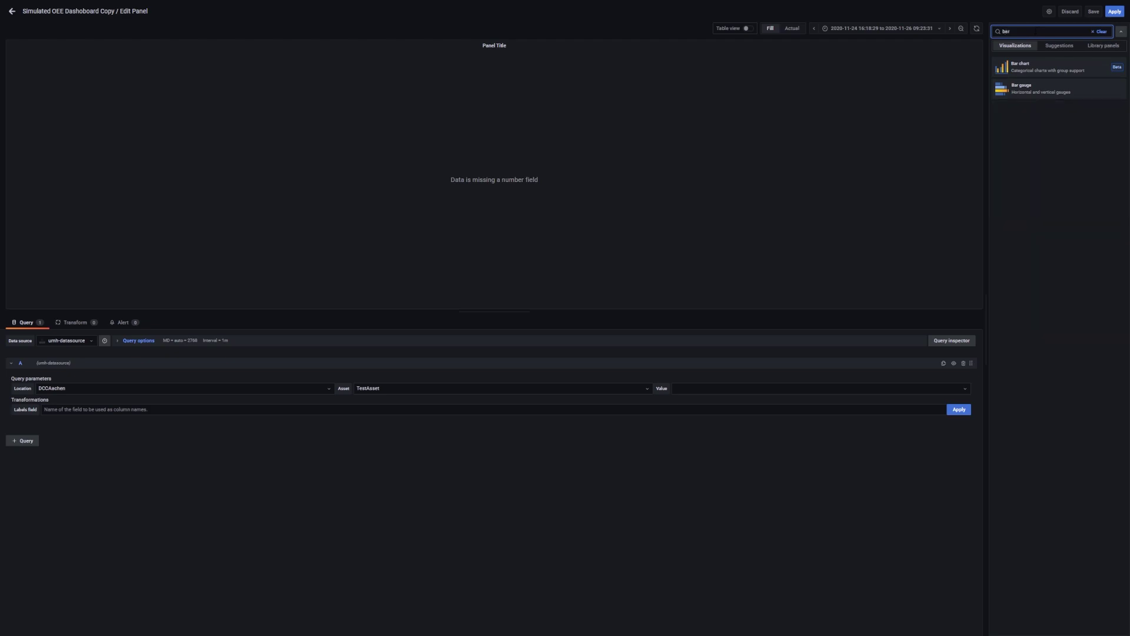
left_click(1023, 89)
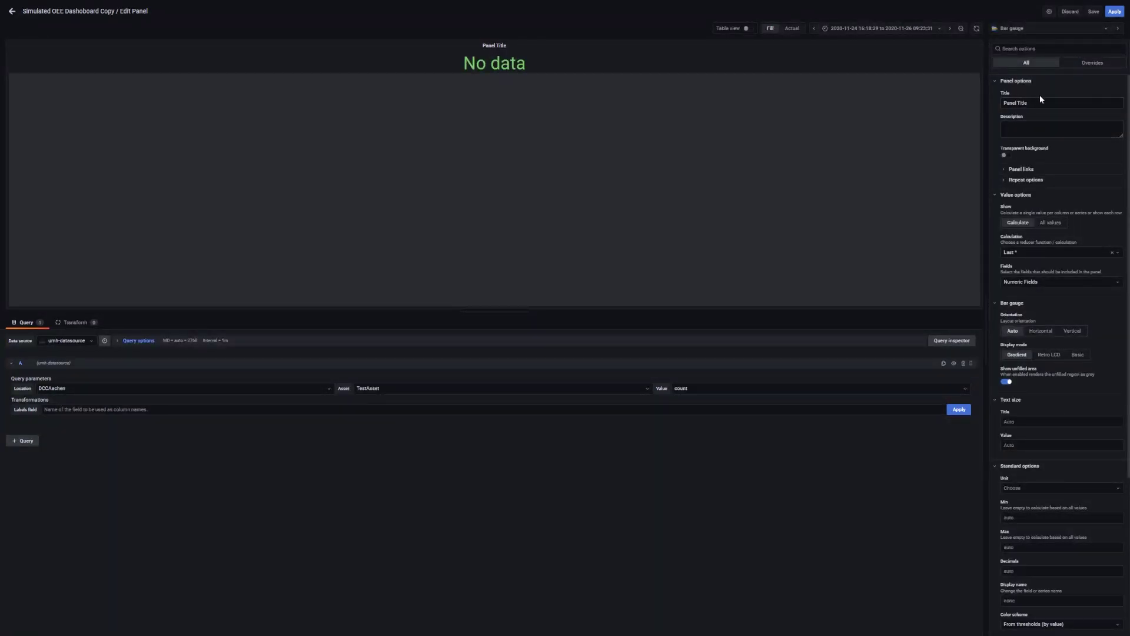
Title the bar gauge panel Stop Duration and give it a transparent background.
triple_click(1039, 101)
type("Stop")
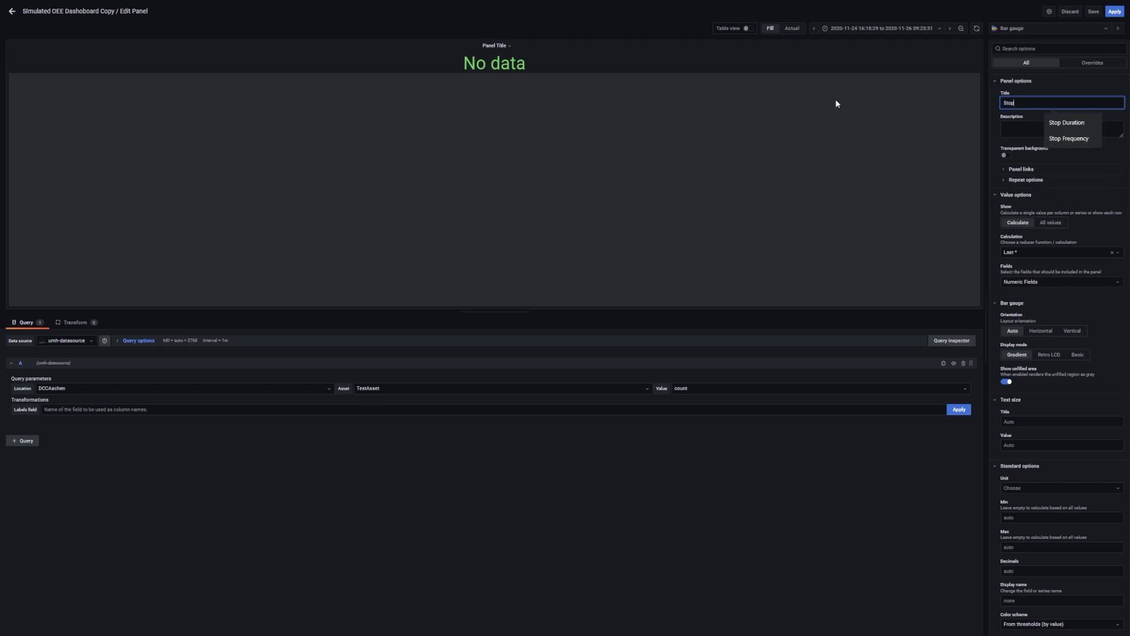
type(" Duration")
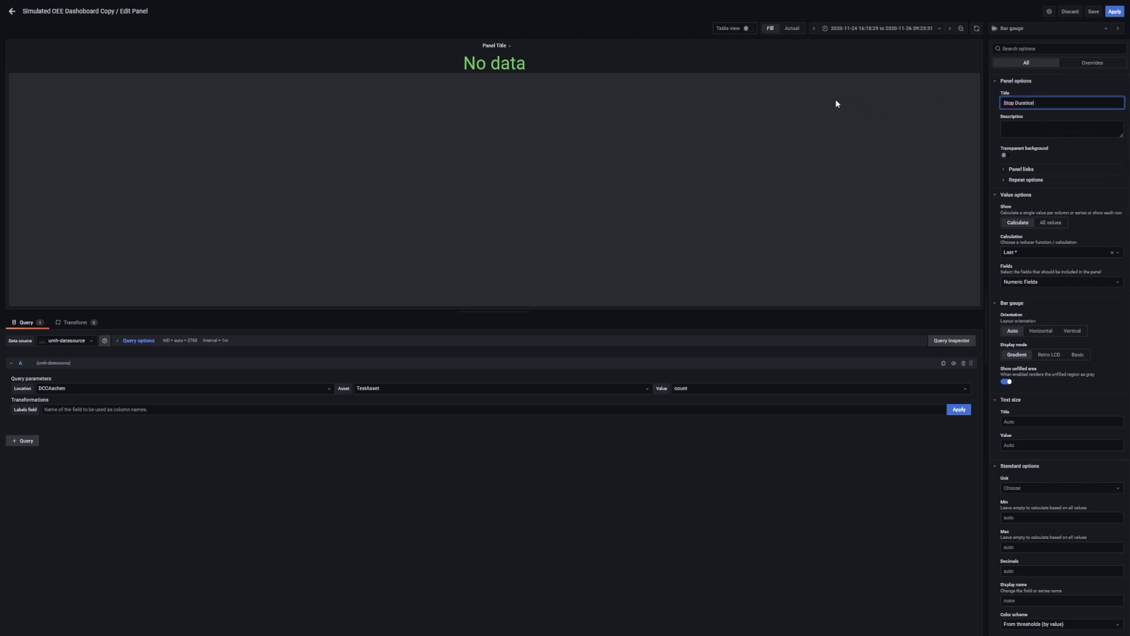
left_click(1006, 156)
Set the Stop Duration query value to aggregatedStates and show all values instead of a calculated one.
left_click(775, 390)
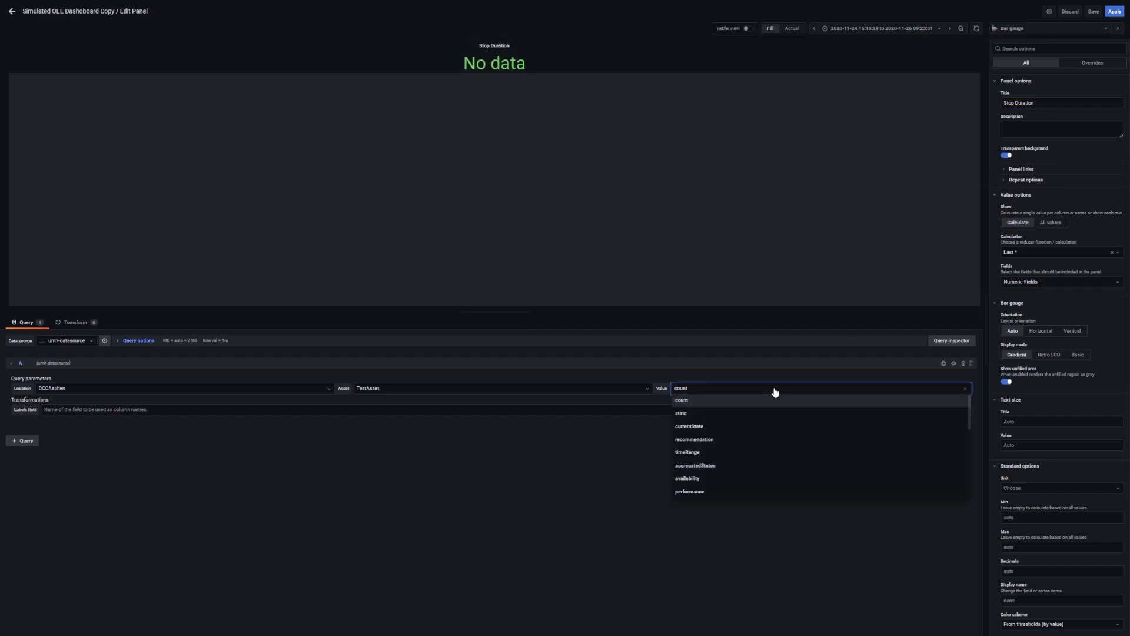
type("ag")
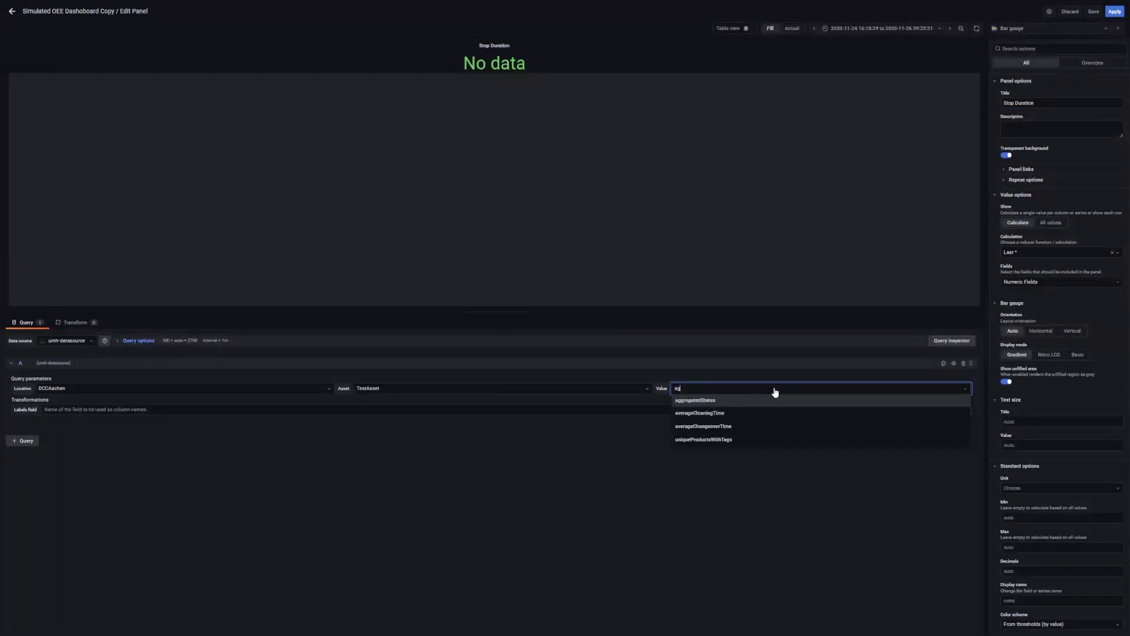
left_click(796, 401)
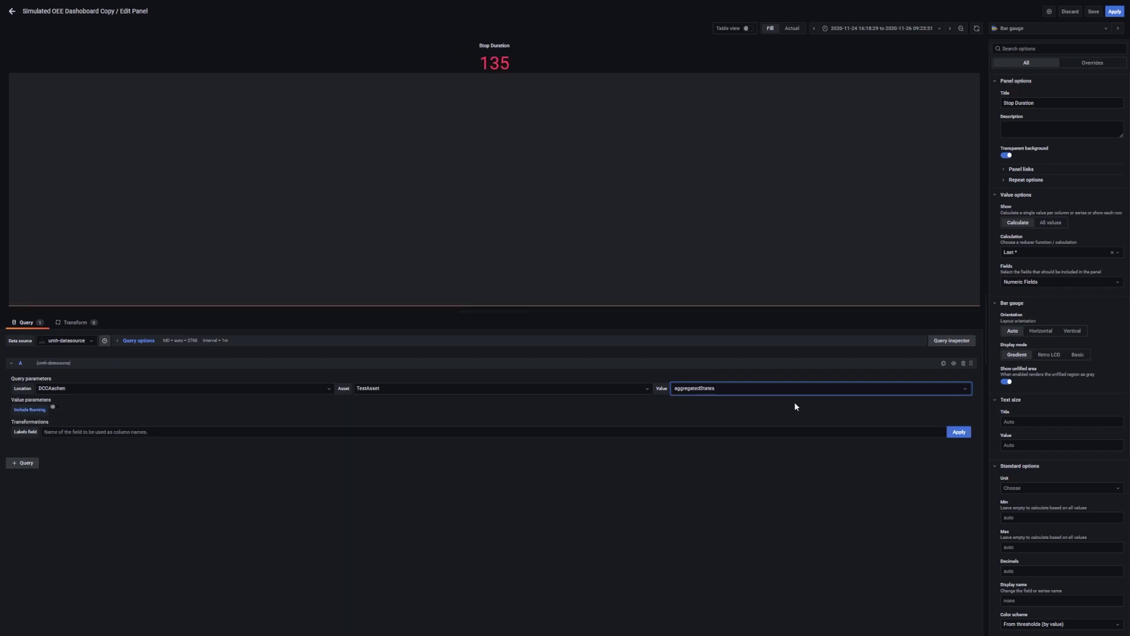
left_click(1051, 223)
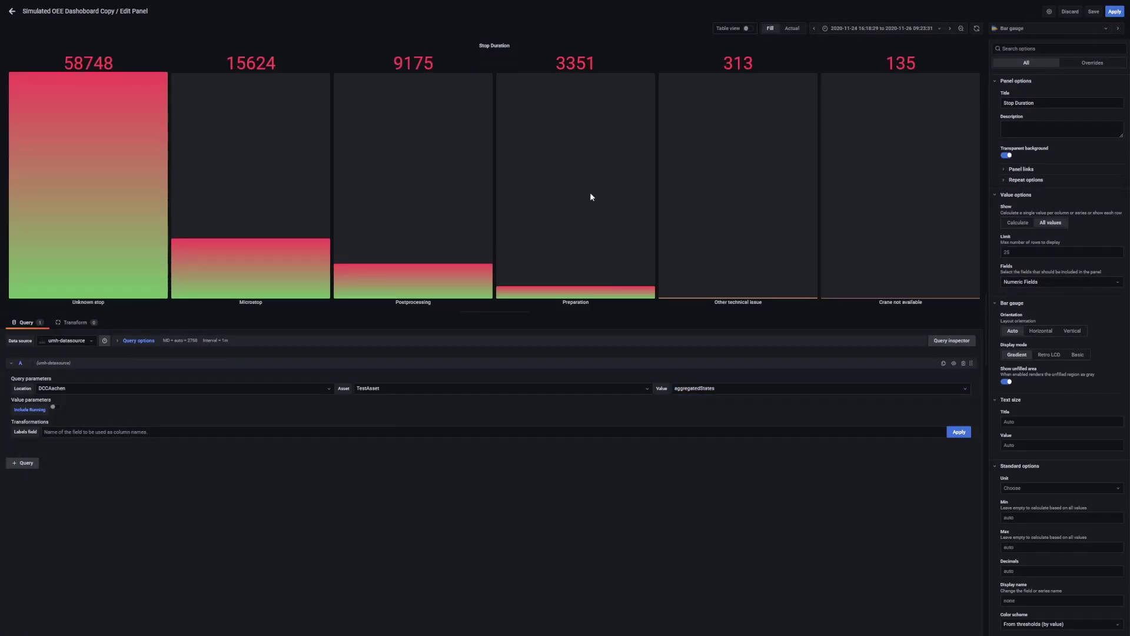
left_click_drag(434, 63, 392, 63)
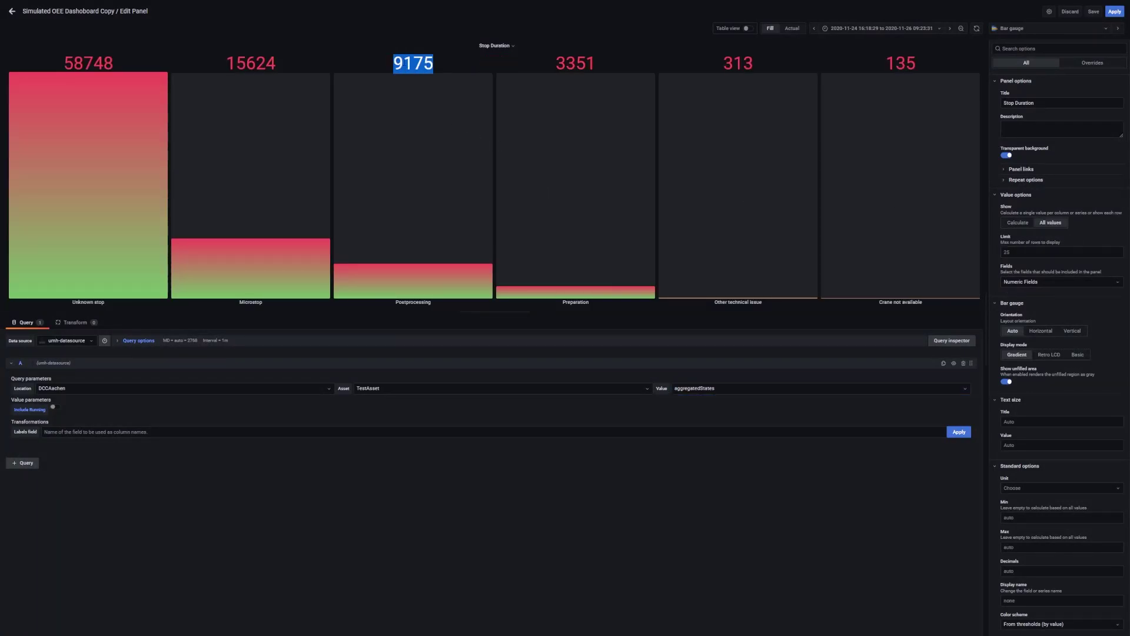
left_click(393, 63)
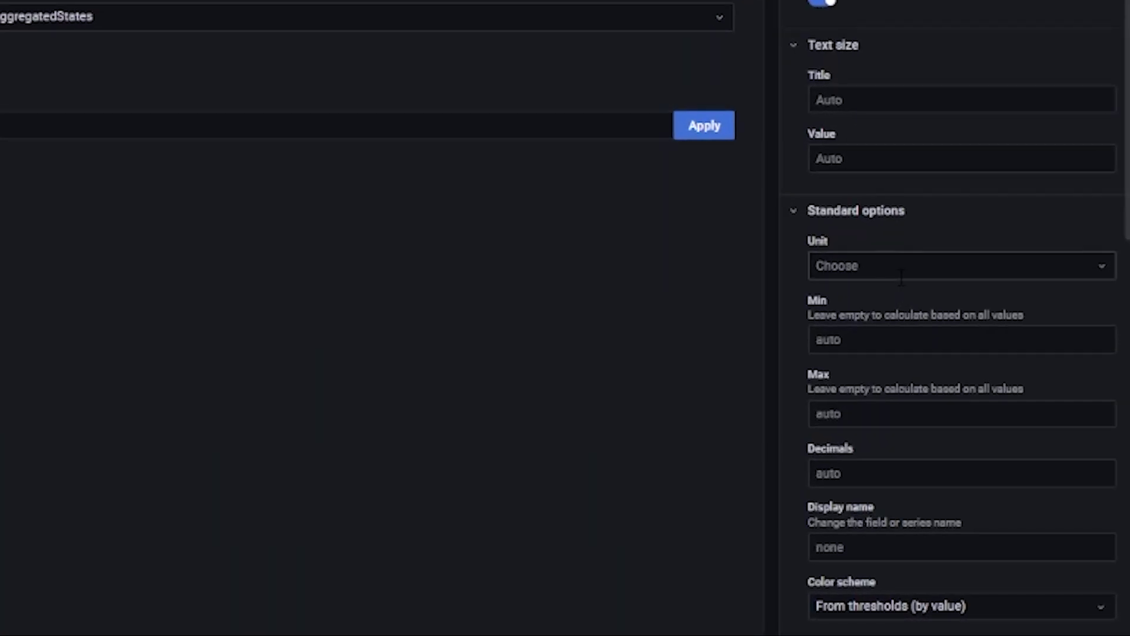
Set the bar gauge's unit to seconds (s) and its decimals to 1.
left_click(900, 273)
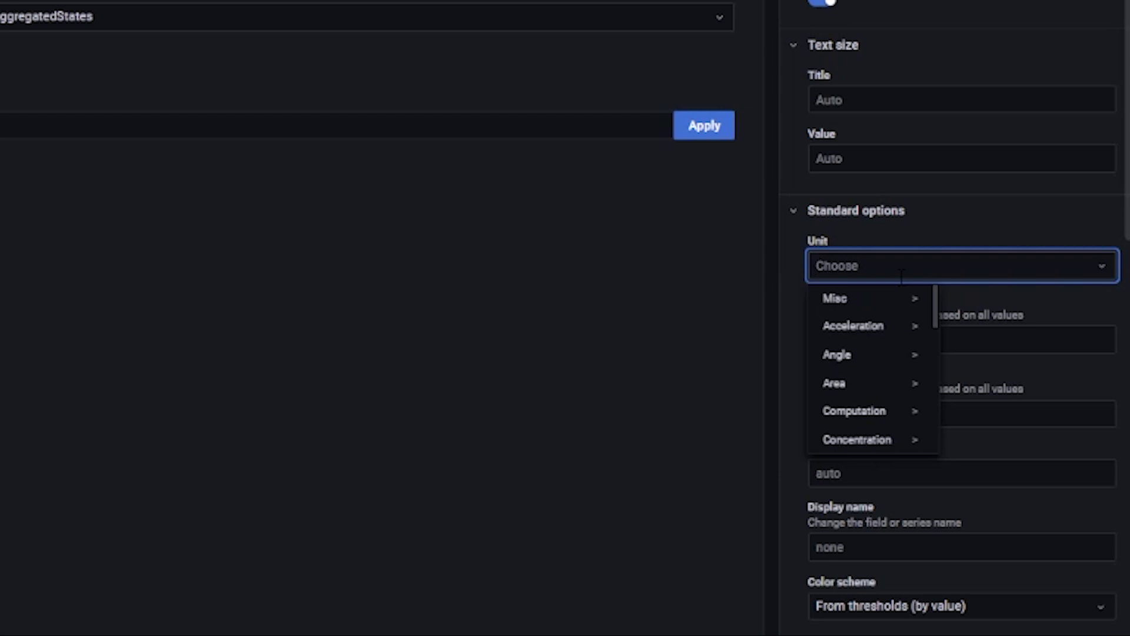
type("sec")
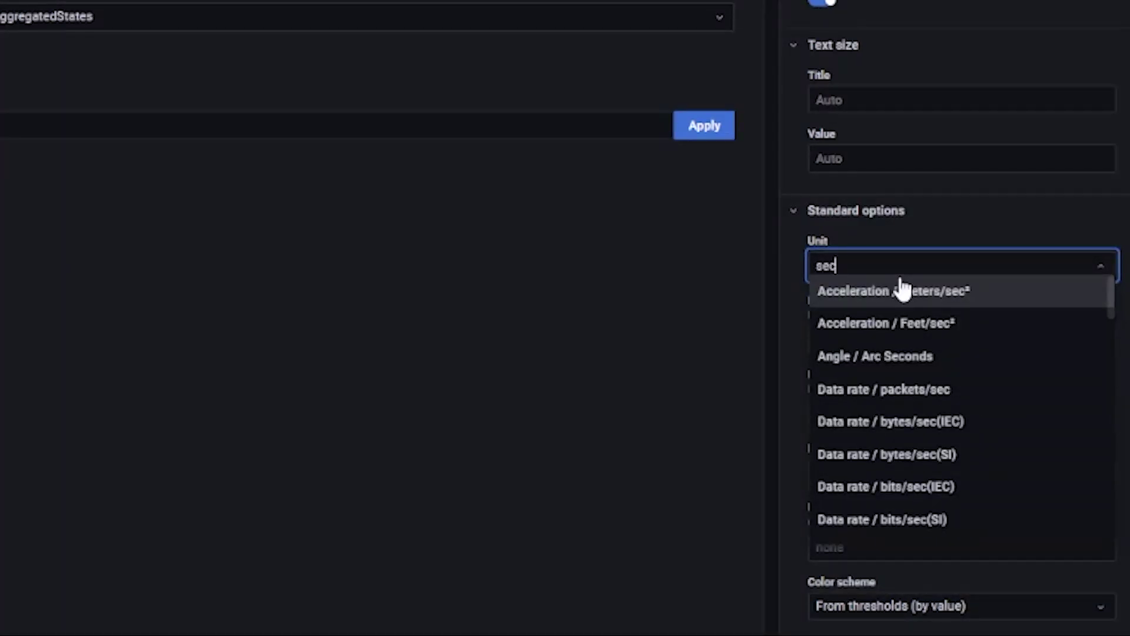
type("ond")
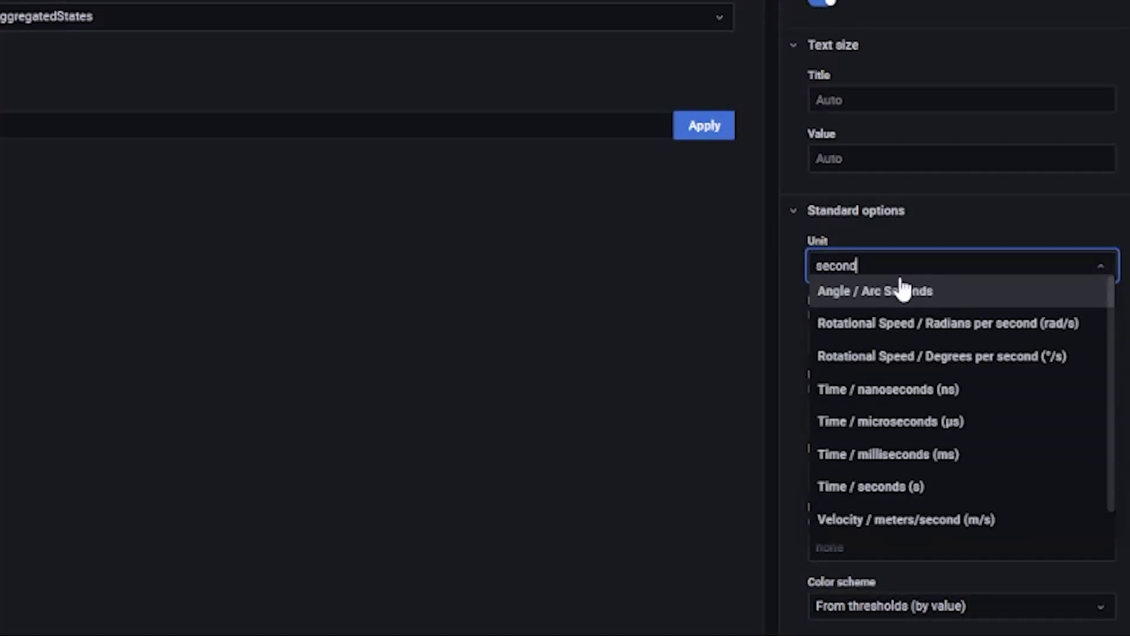
left_click(935, 483)
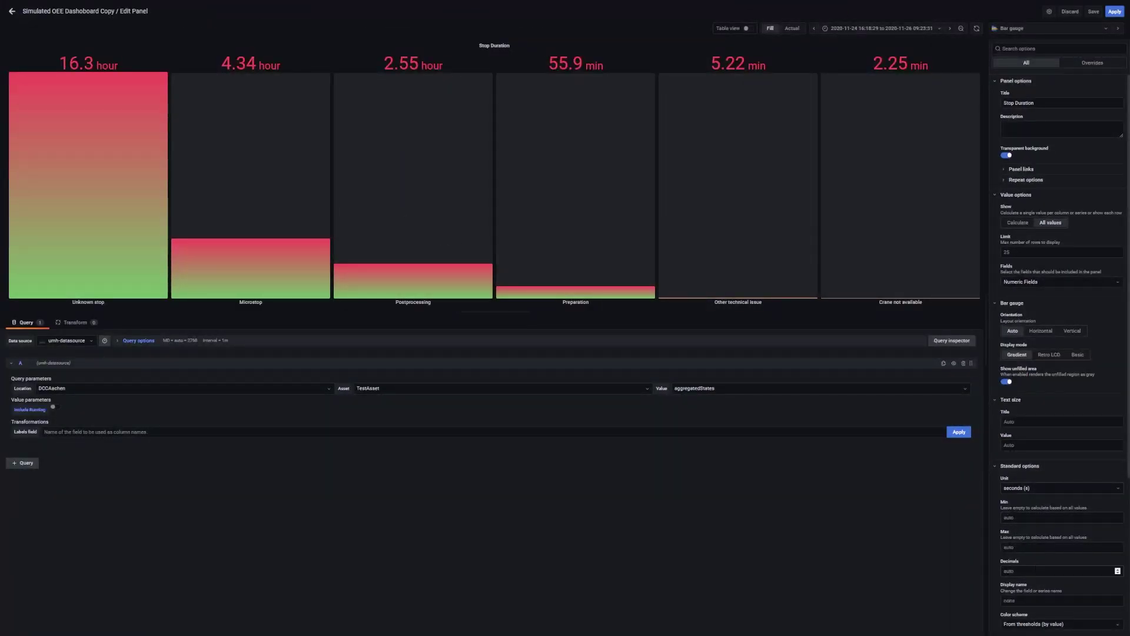
left_click(1004, 571)
type("1")
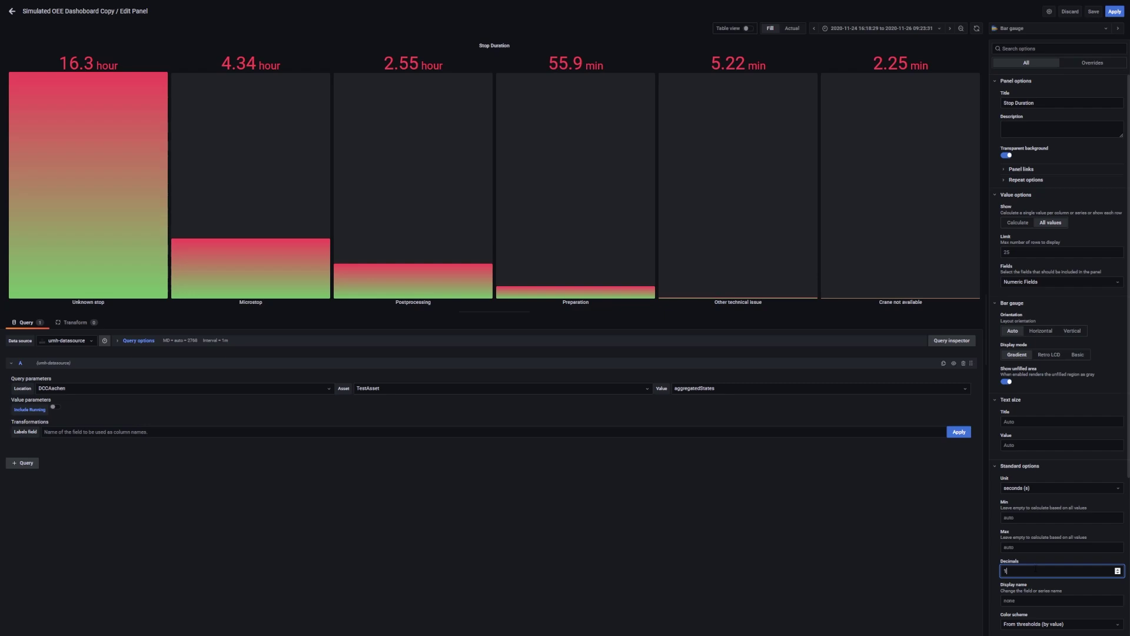
left_click(866, 530)
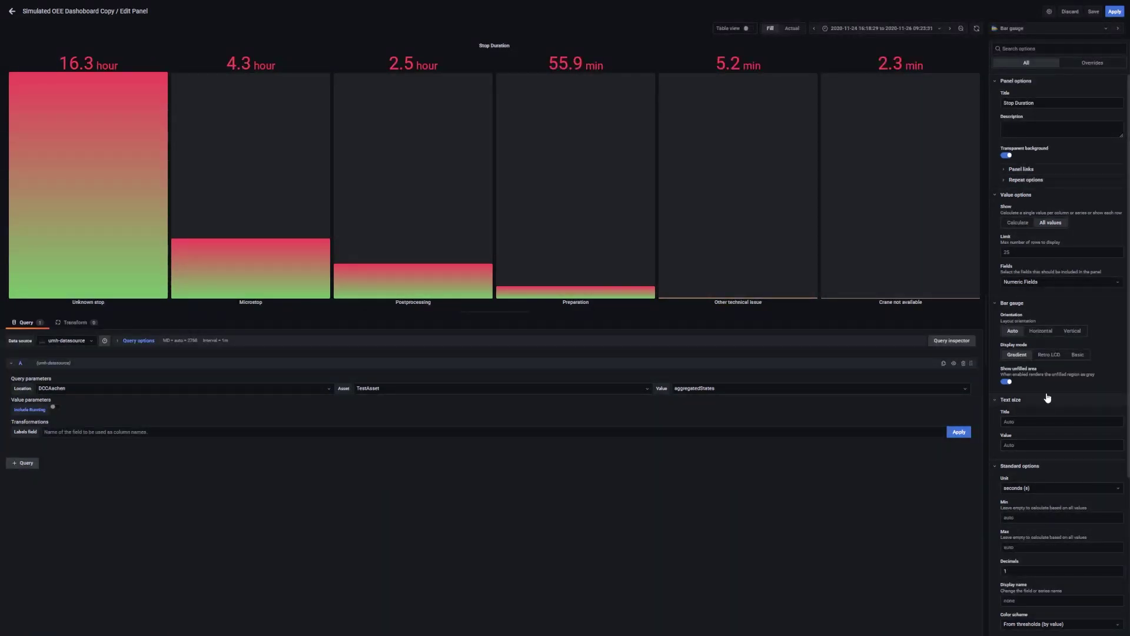
Turn off the unfilled area, set the bar gauge's display mode to Basic, and apply the panel to the dashboard.
left_click(1007, 382)
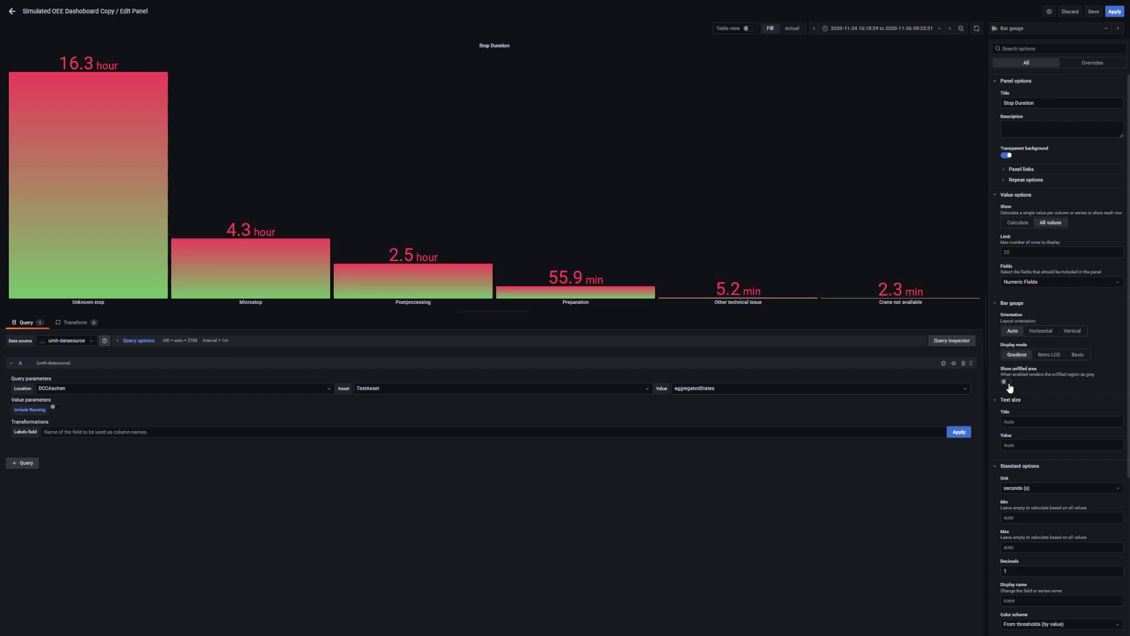
left_click(1074, 355)
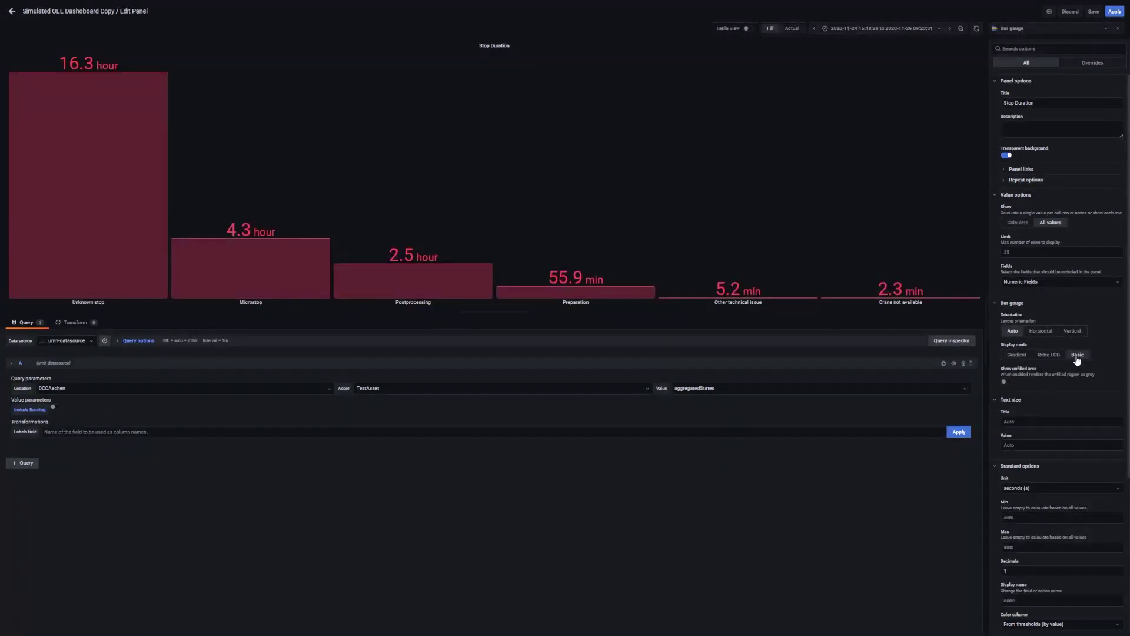
left_click(1115, 11)
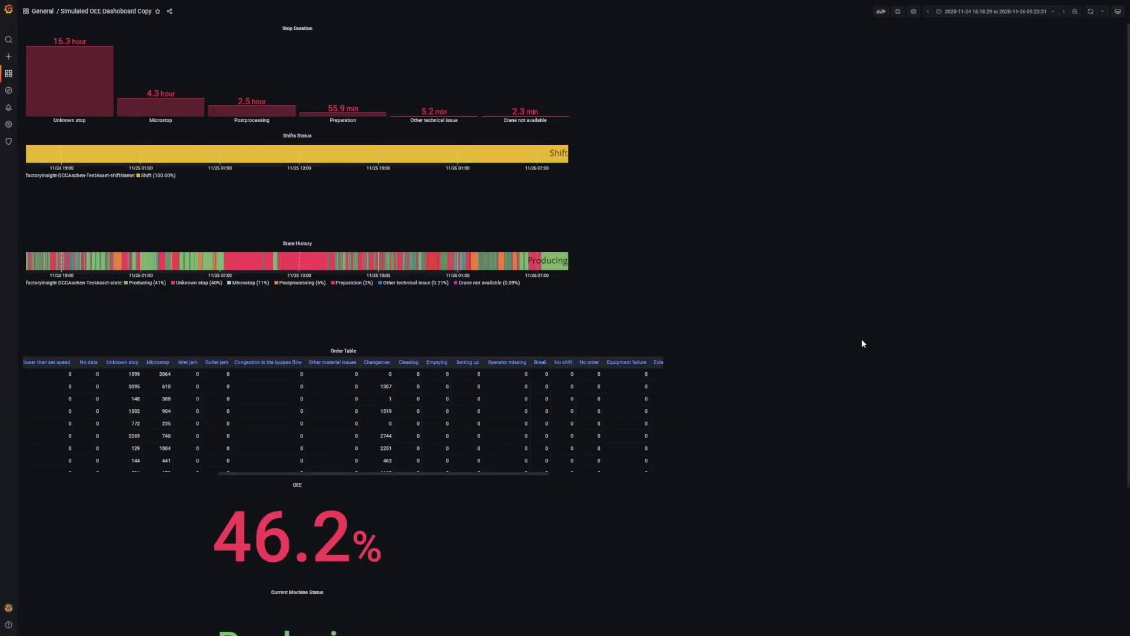
Add a new panel to the dashboard and set its visualization to Bar gauge.
left_click(885, 17)
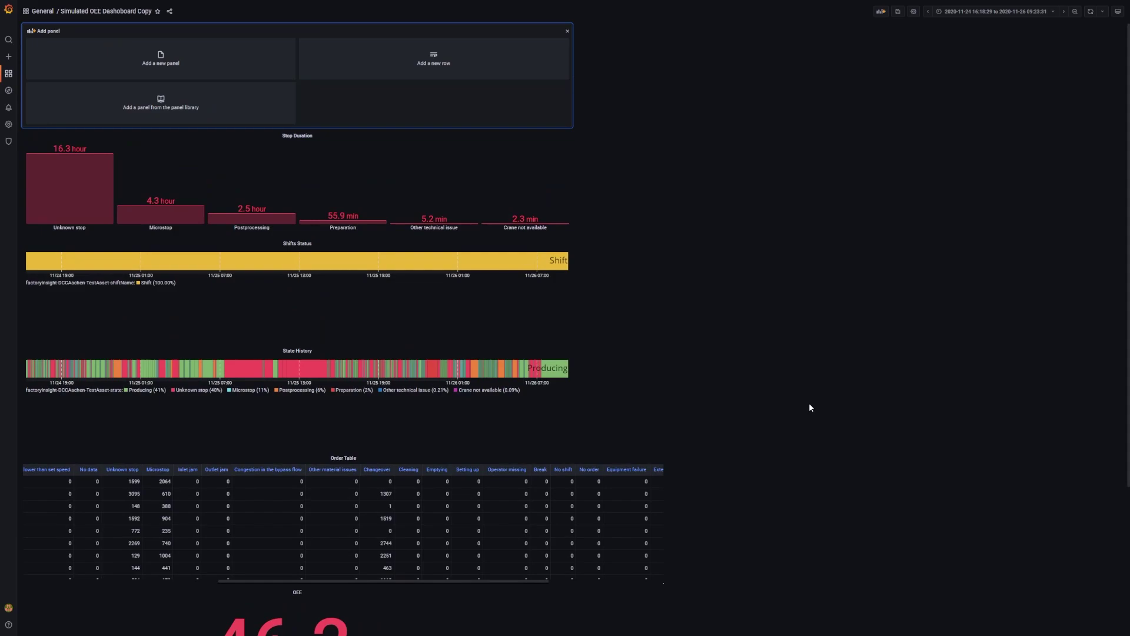
left_click(202, 65)
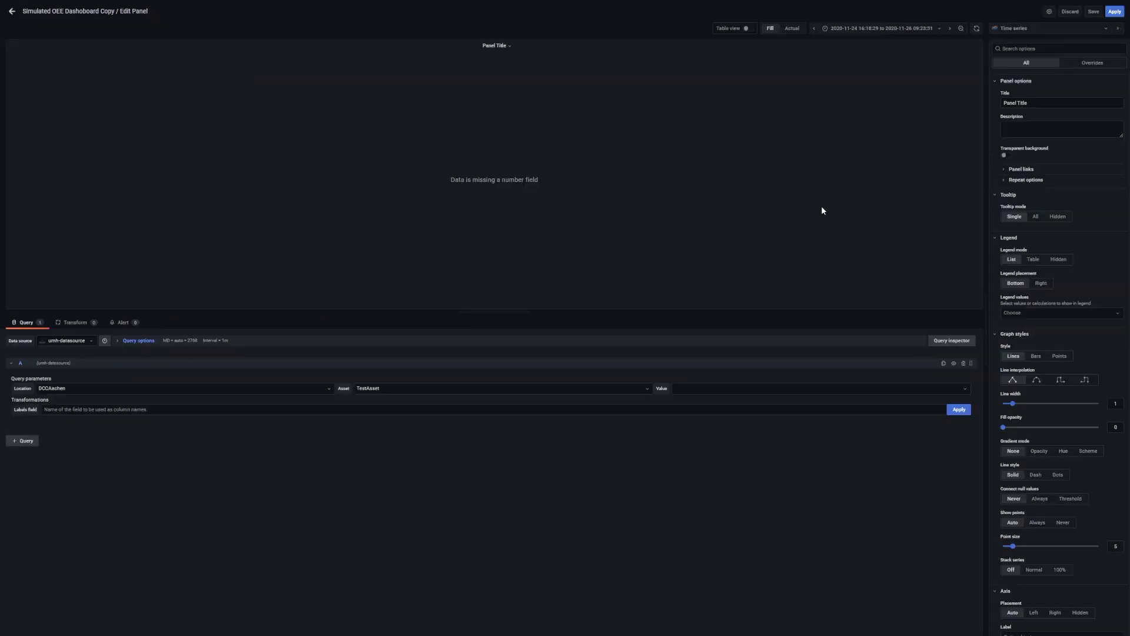
left_click(1012, 29)
type("bar")
left_click(1035, 68)
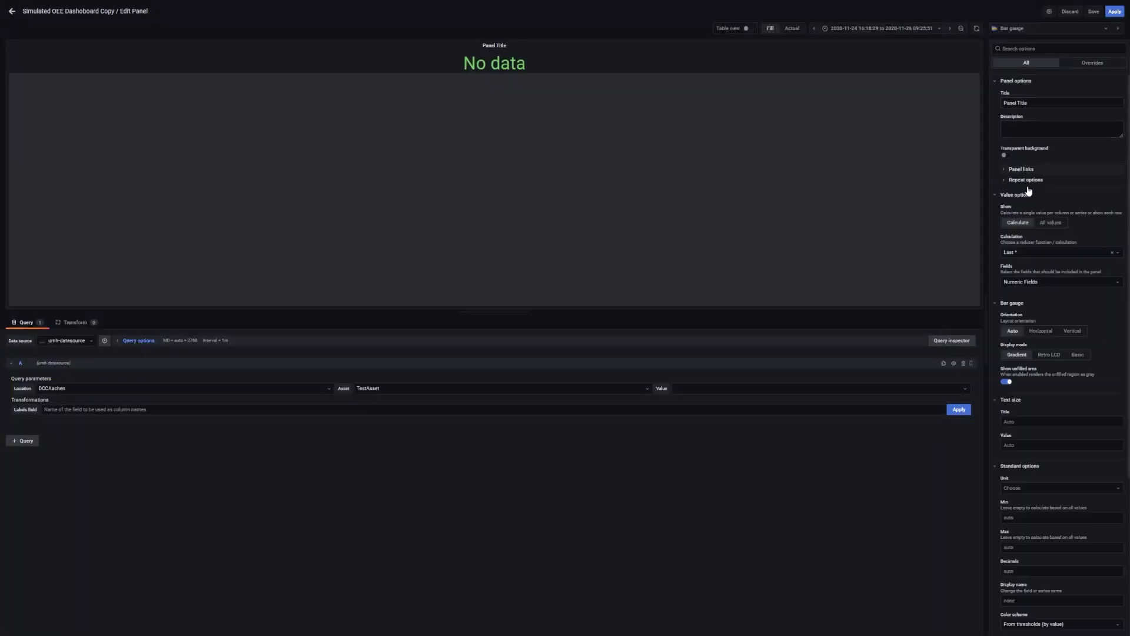
Title the new bar gauge panel Stop Frequency and give it a transparent background.
type("Sto")
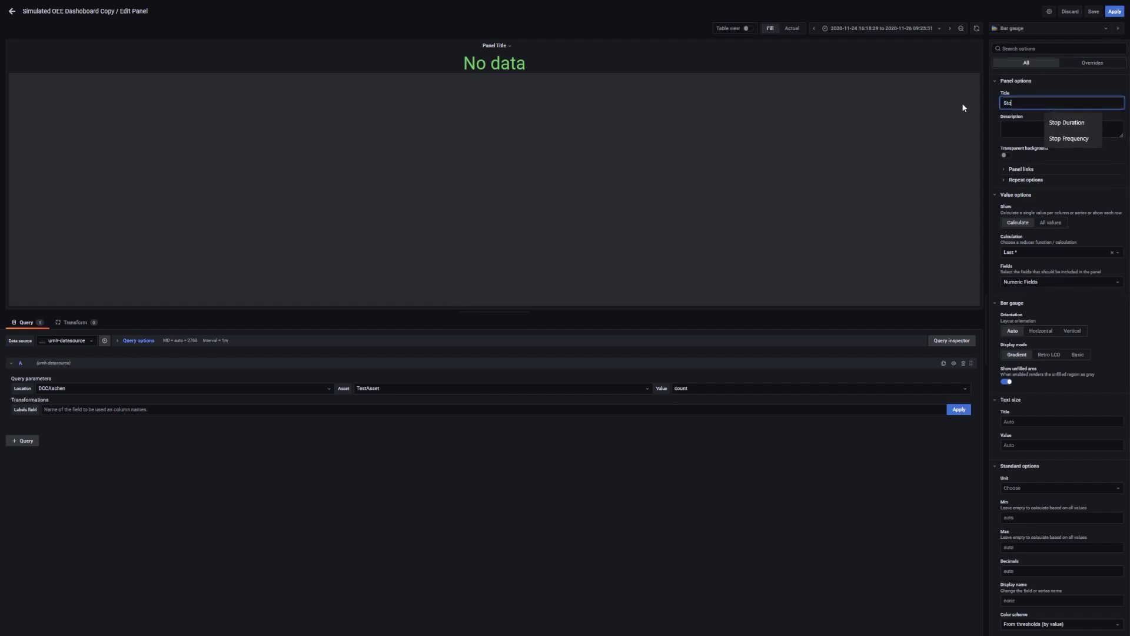
type("p Frequency")
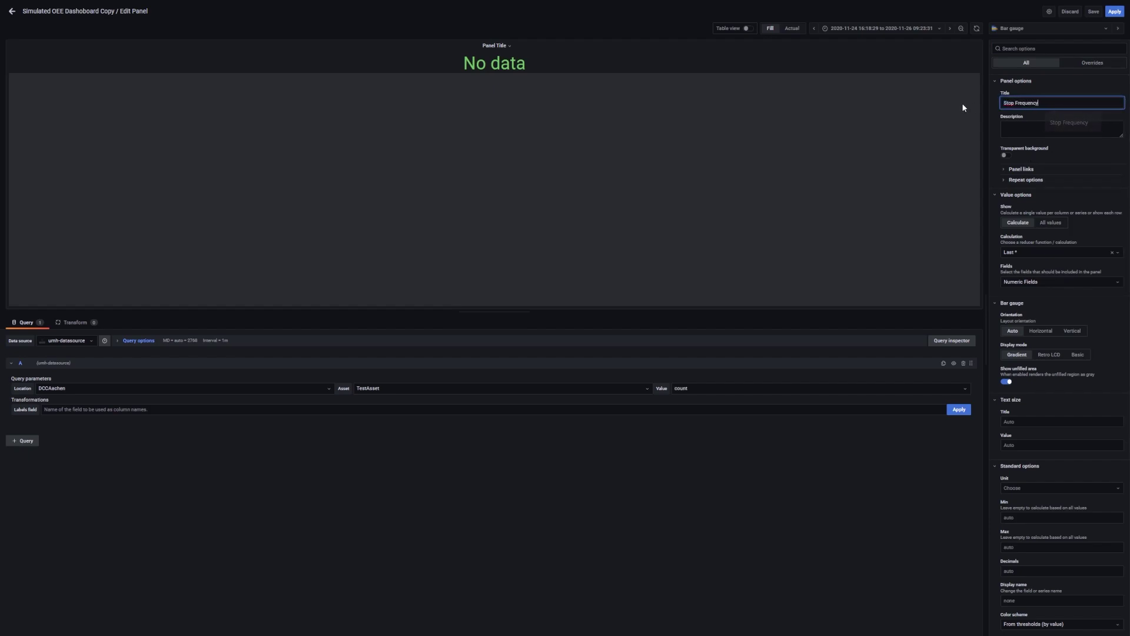
left_click(1006, 157)
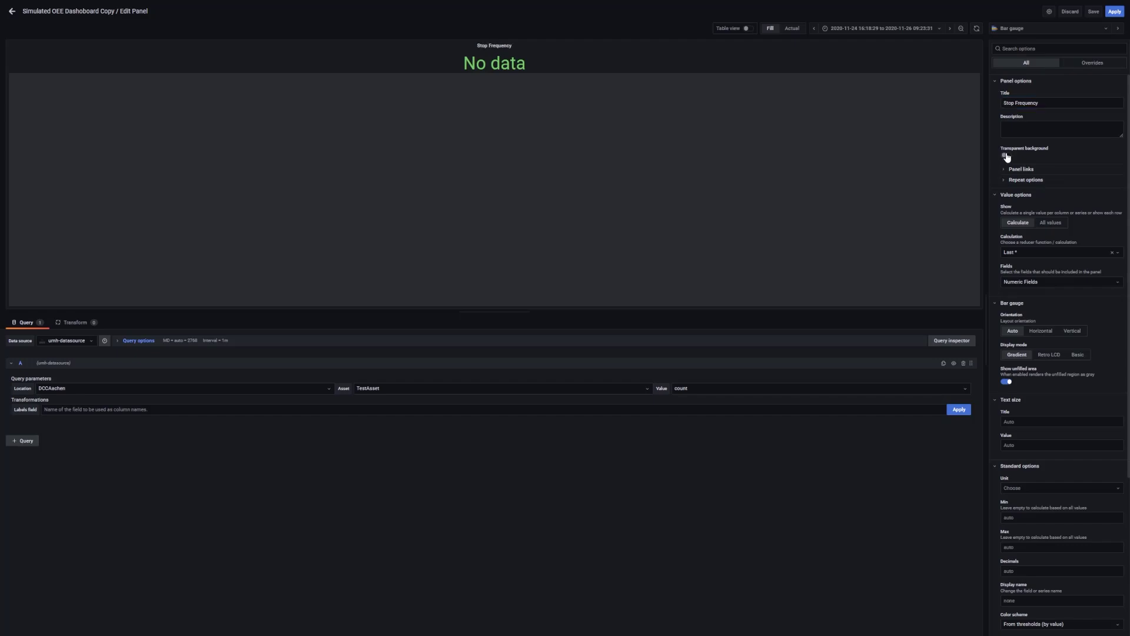
Set the Stop Frequency query value to stateHistogram.
left_click(795, 391)
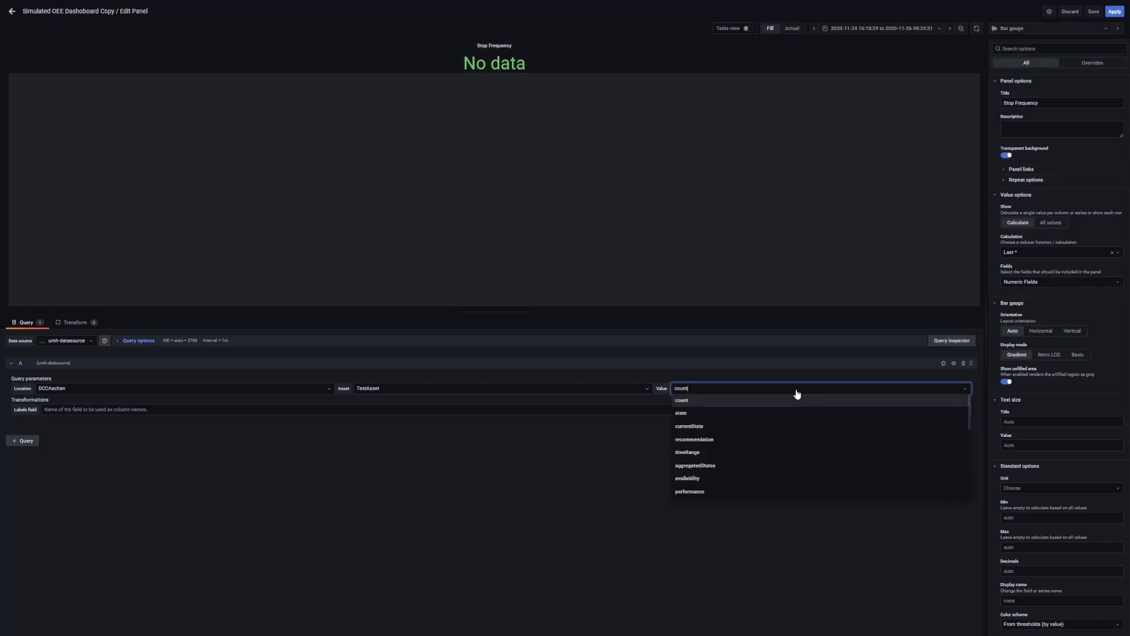
type("stae")
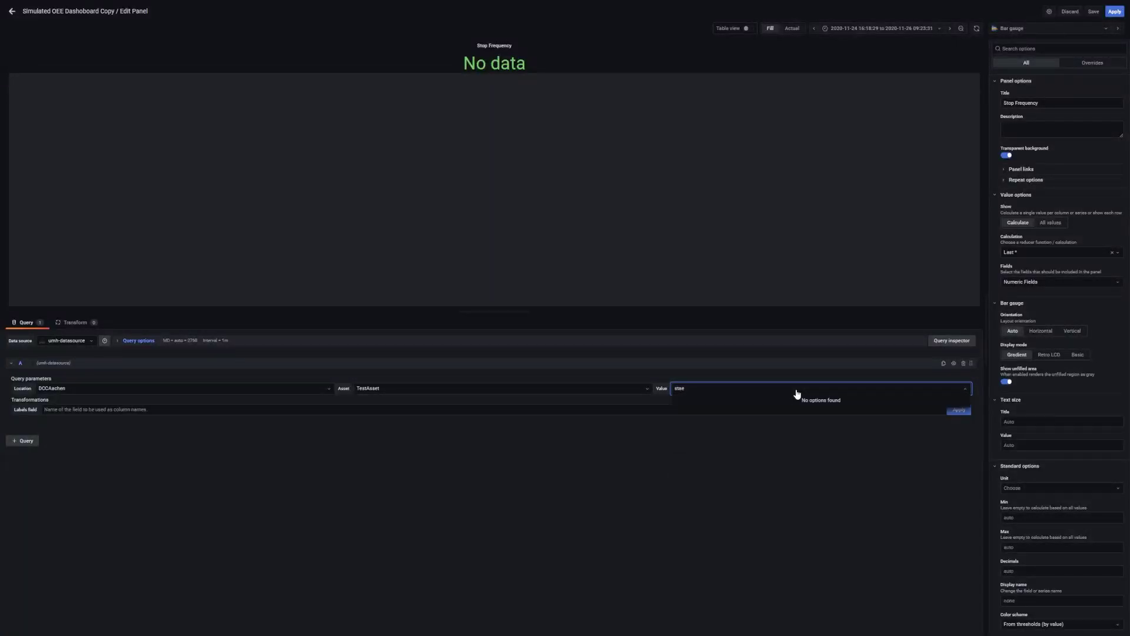
key("BackSpace")
left_click(751, 441)
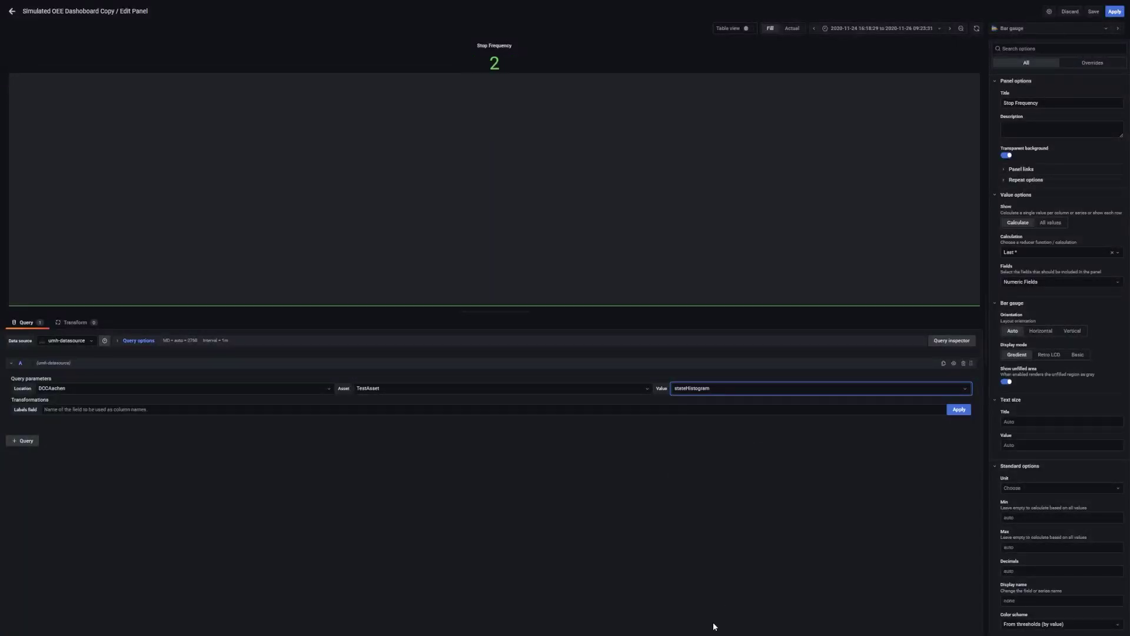
Show all values in the bar gauge, with the unfilled area turned off and the display mode set to Basic.
left_click(1050, 223)
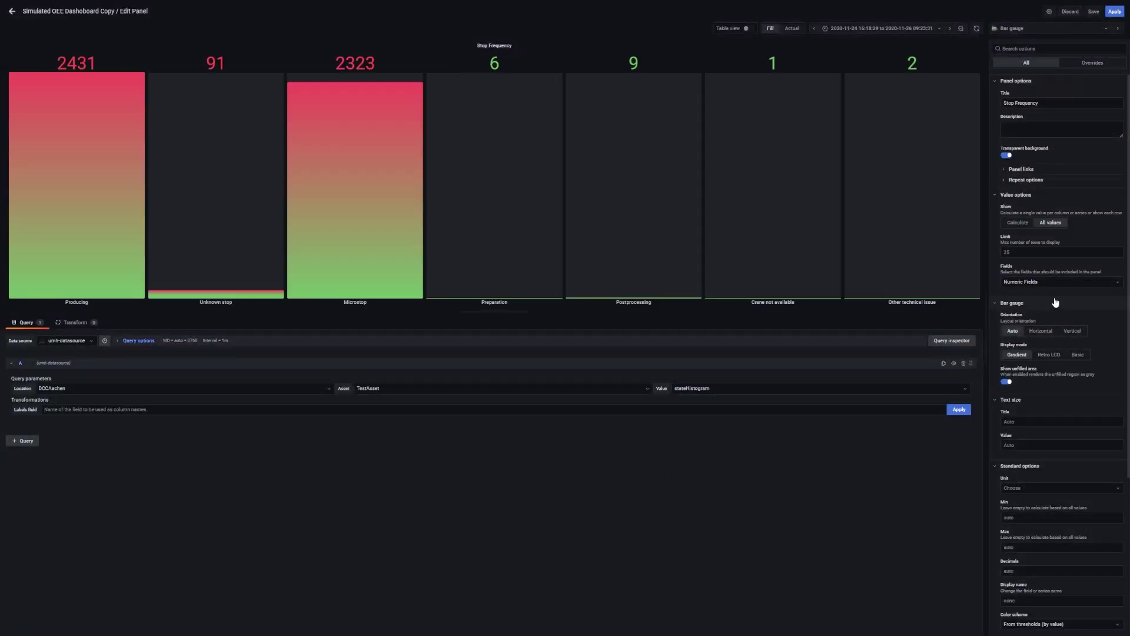
left_click(1007, 381)
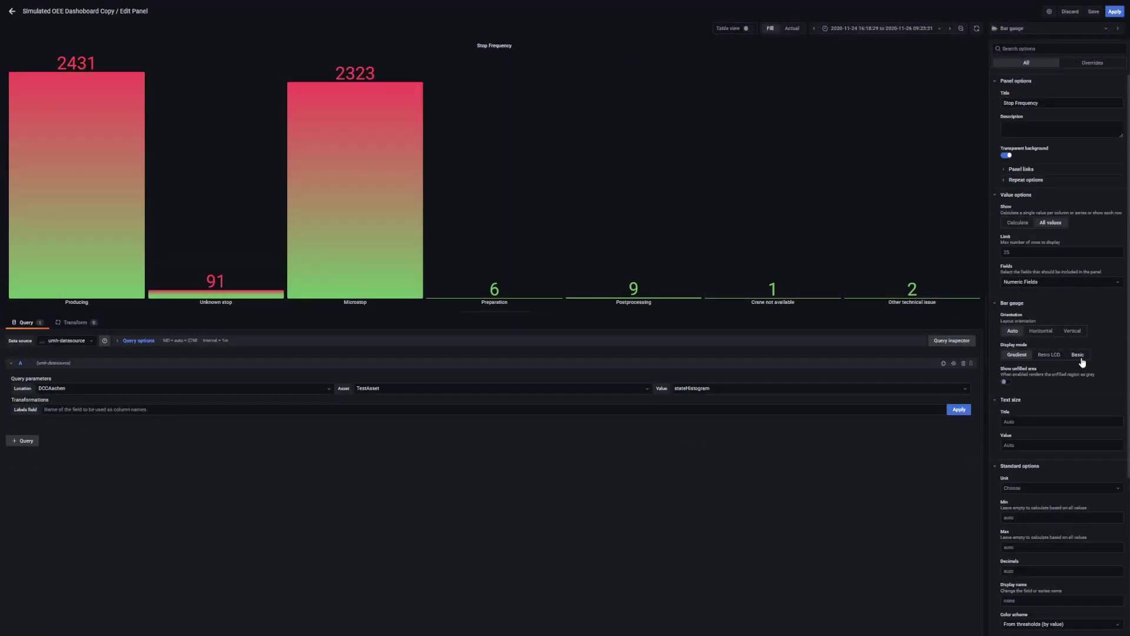
left_click(1079, 355)
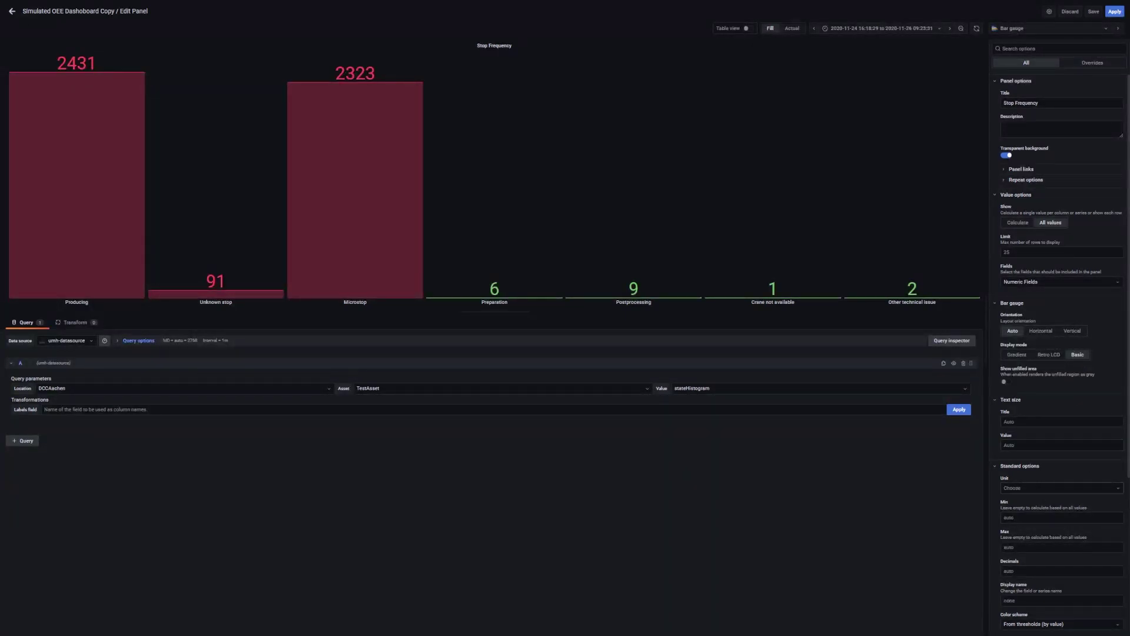
Set the Stop Frequency unit to seconds (s) with 1 decimal, and apply the panel to the dashboard.
left_click(1036, 488)
type("seon")
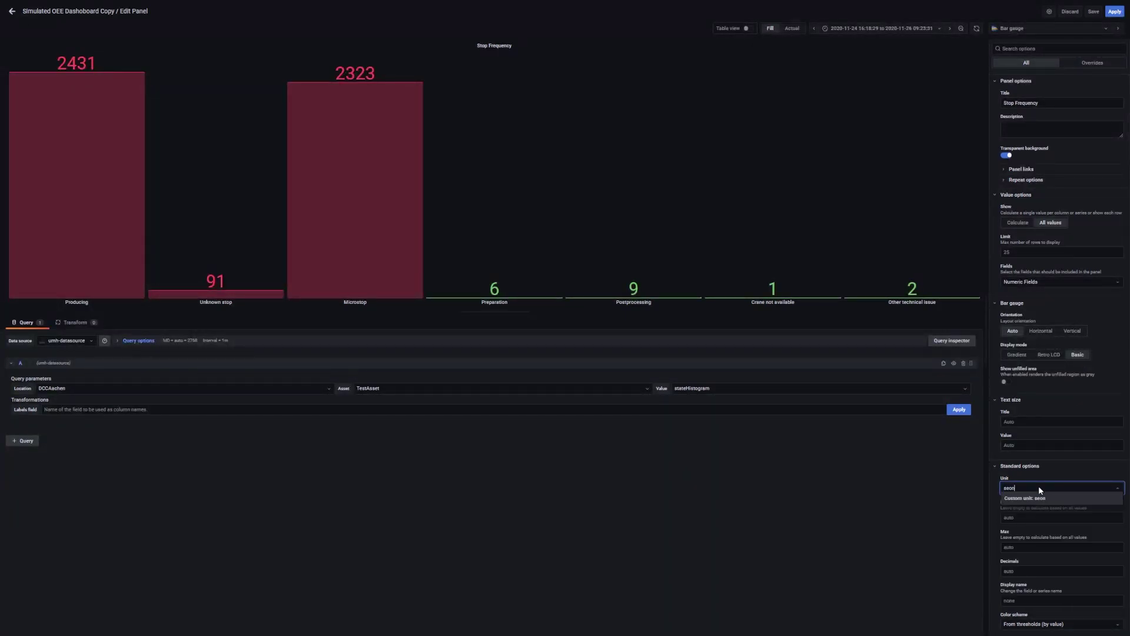
key("BackSpace")
key("BackSpace")
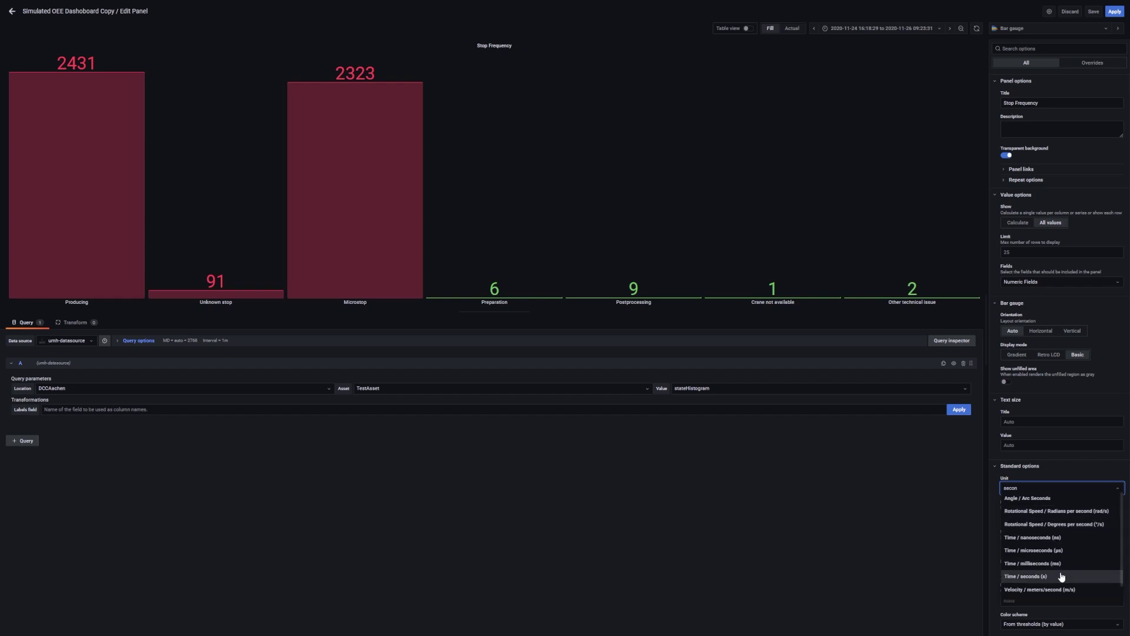
left_click(1038, 570)
left_click(1004, 571)
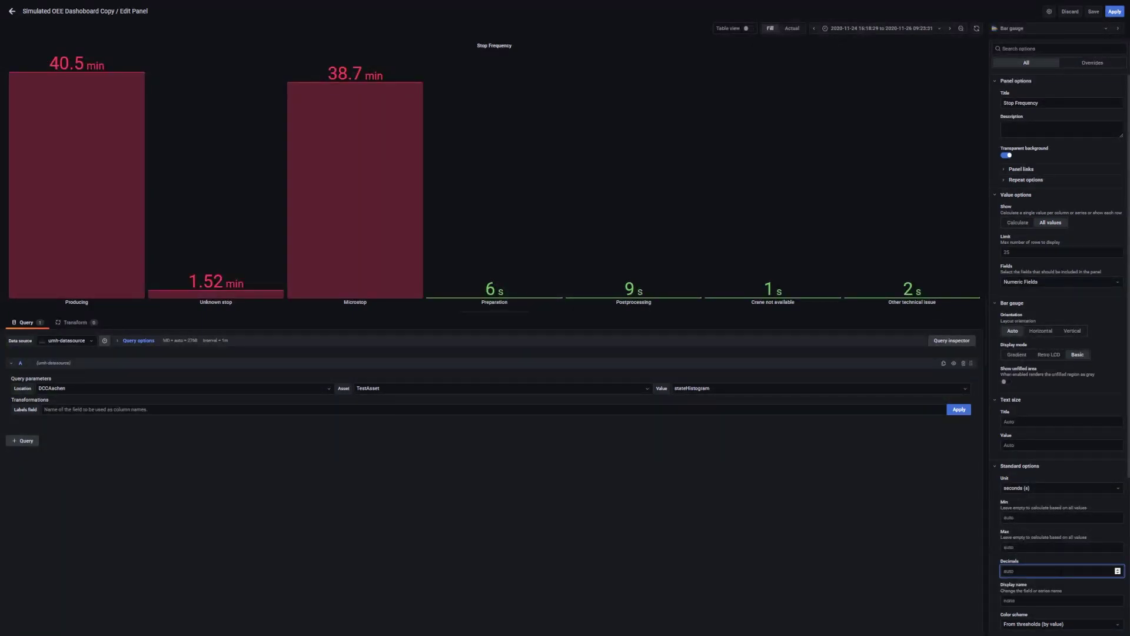
type("1")
left_click(906, 594)
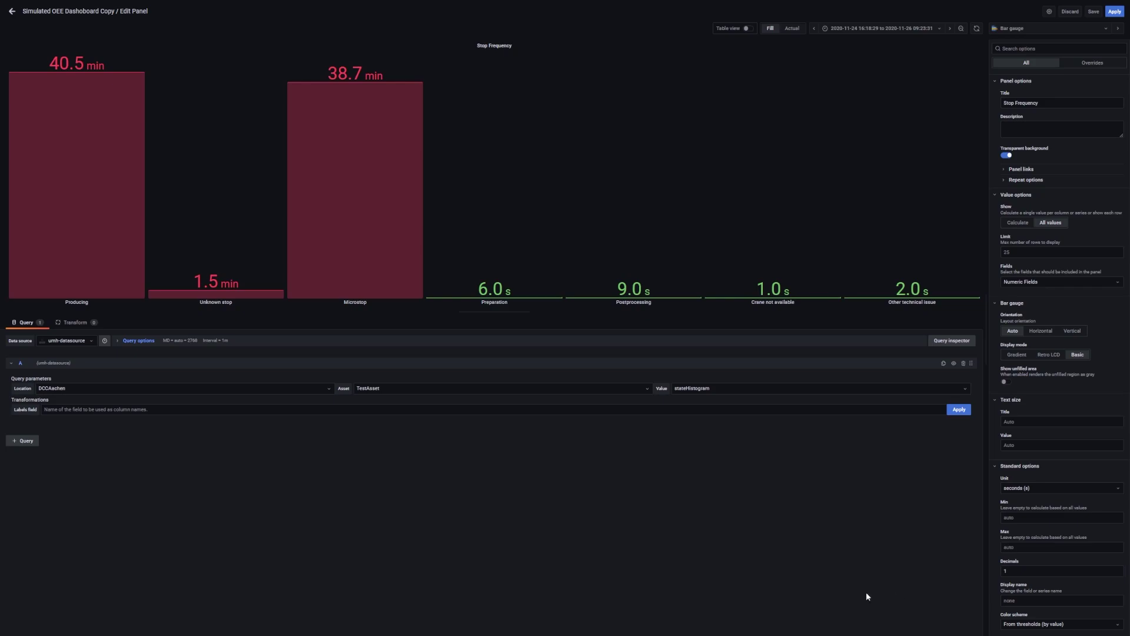
scroll(1117, 489, "down", 4)
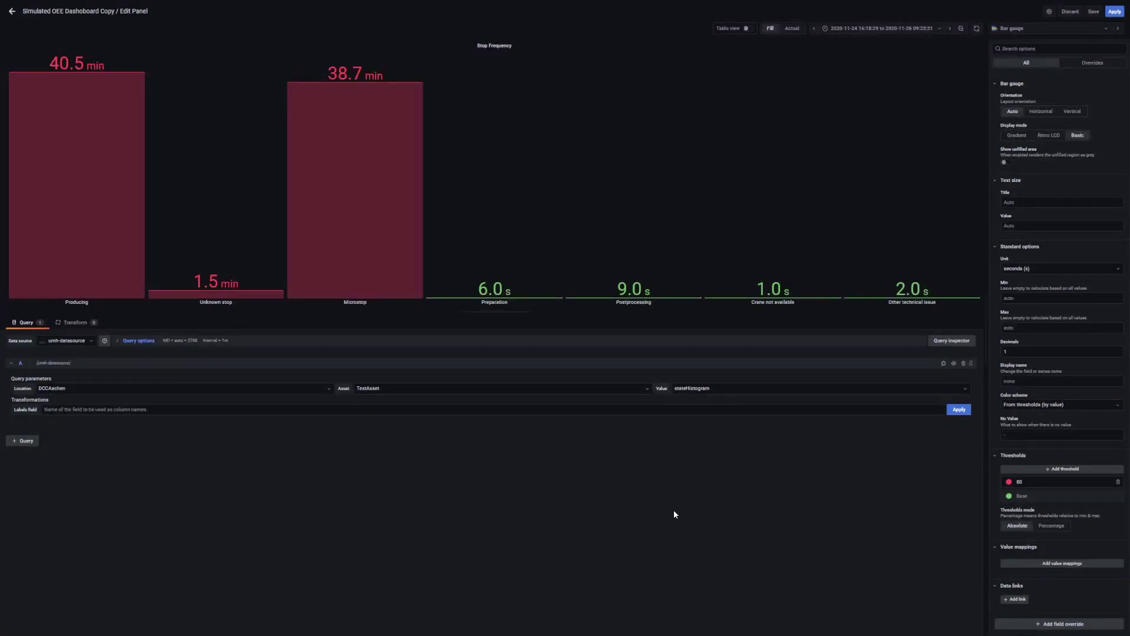
left_click(1114, 11)
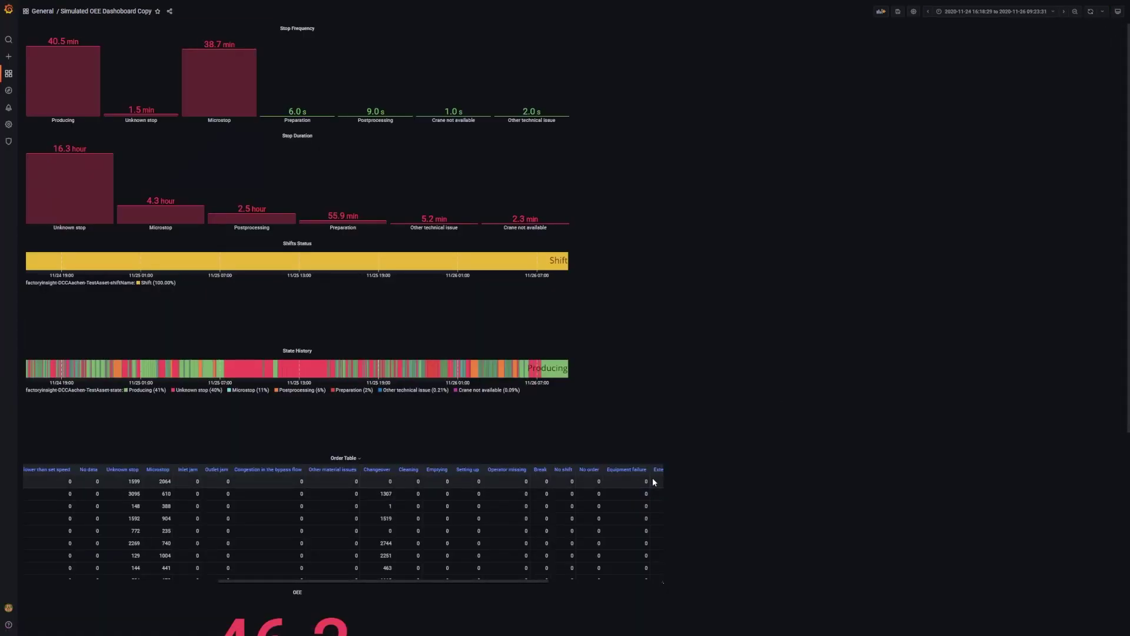
Move the United Manufacturing Hub logo panel from the end of the dashboard to above all other panels.
scroll(343, 304, "down", 5)
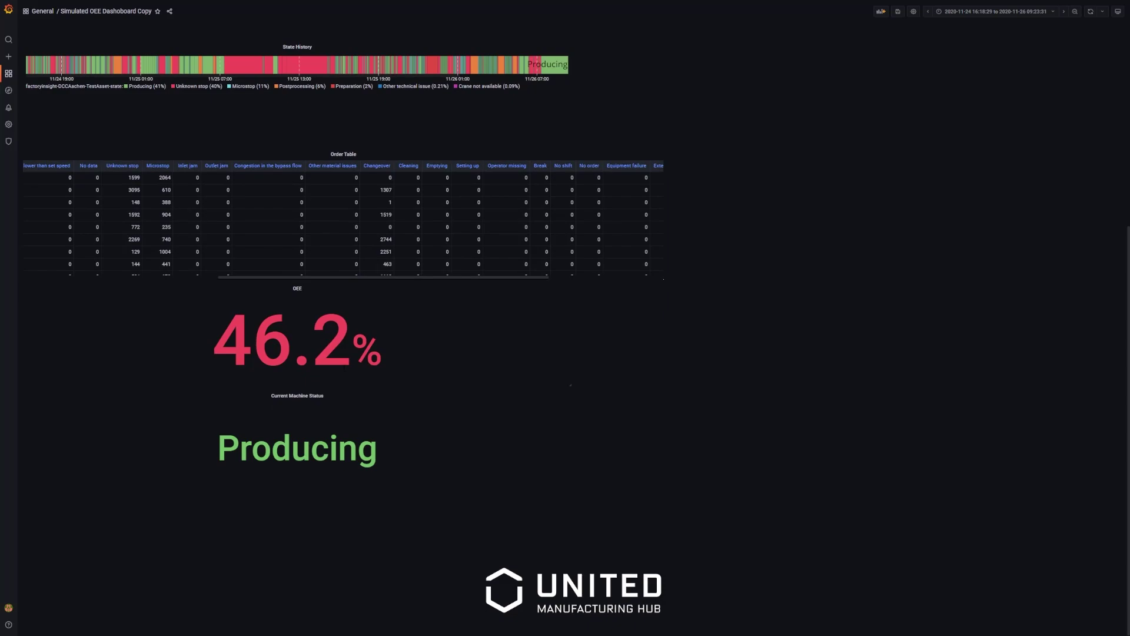
scroll(341, 307, "up", 5)
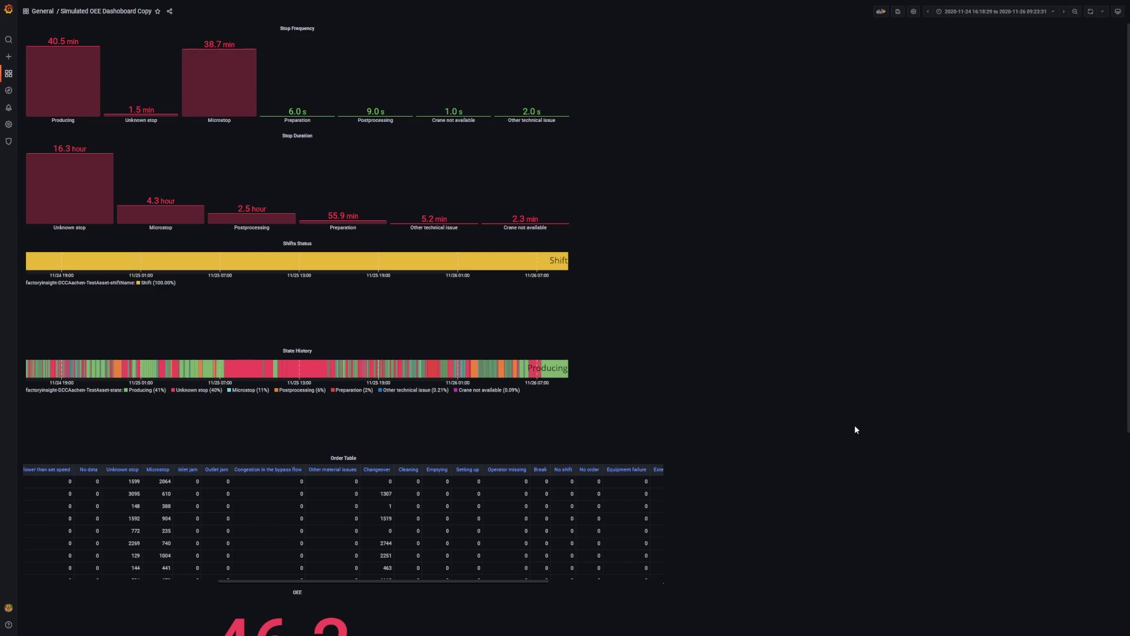
scroll(833, 399, "down", 5)
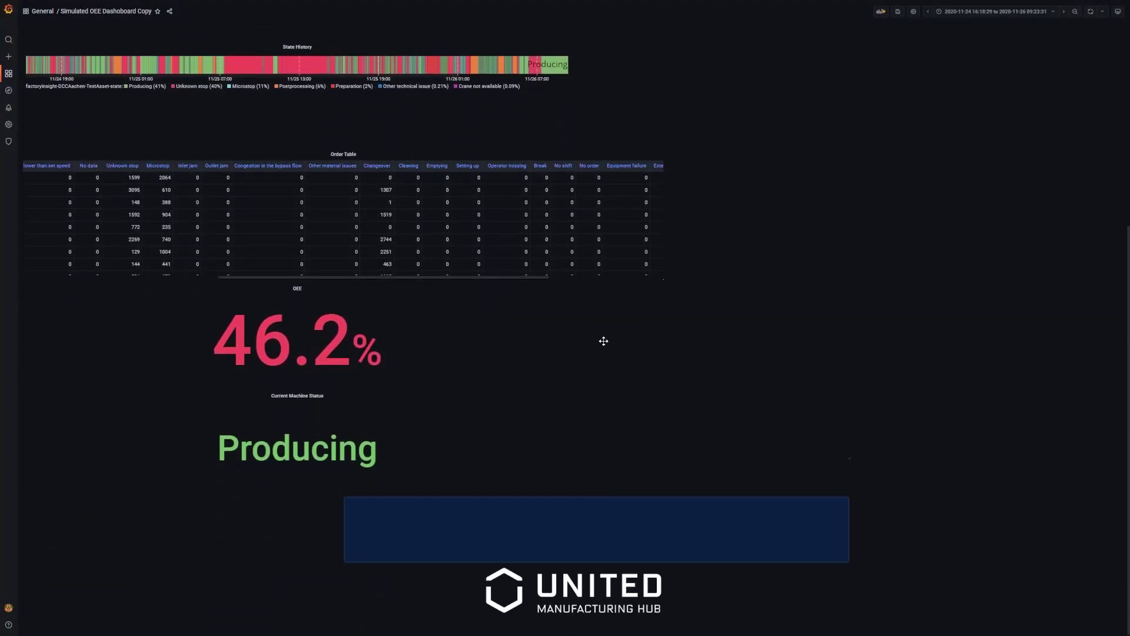
scroll(601, 338, "up", 6)
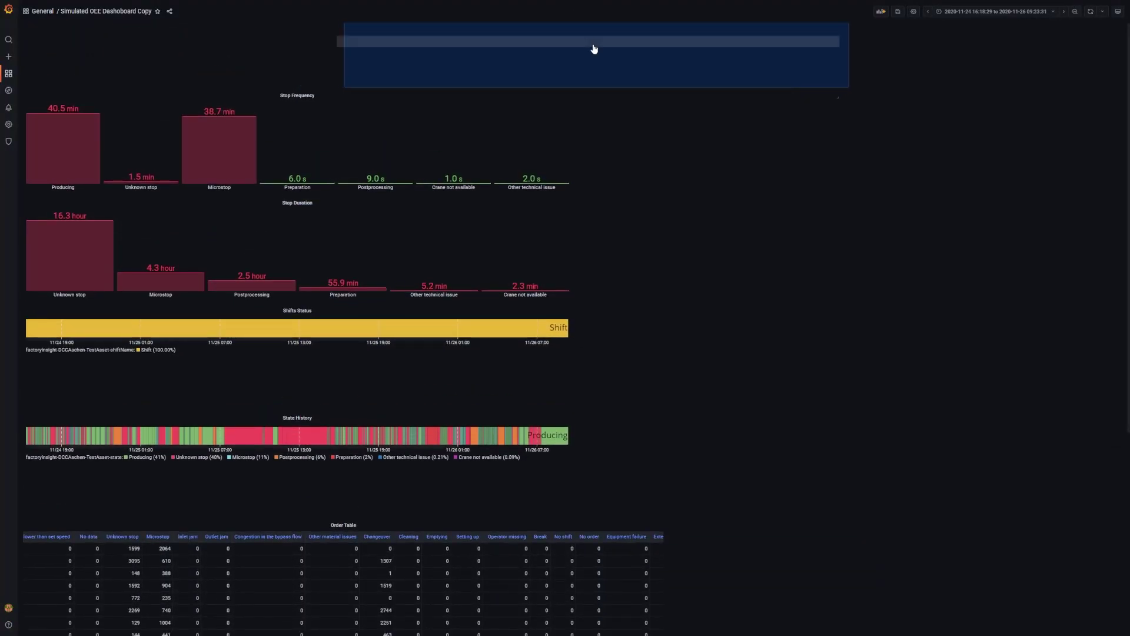
scroll(594, 44, "down", 5)
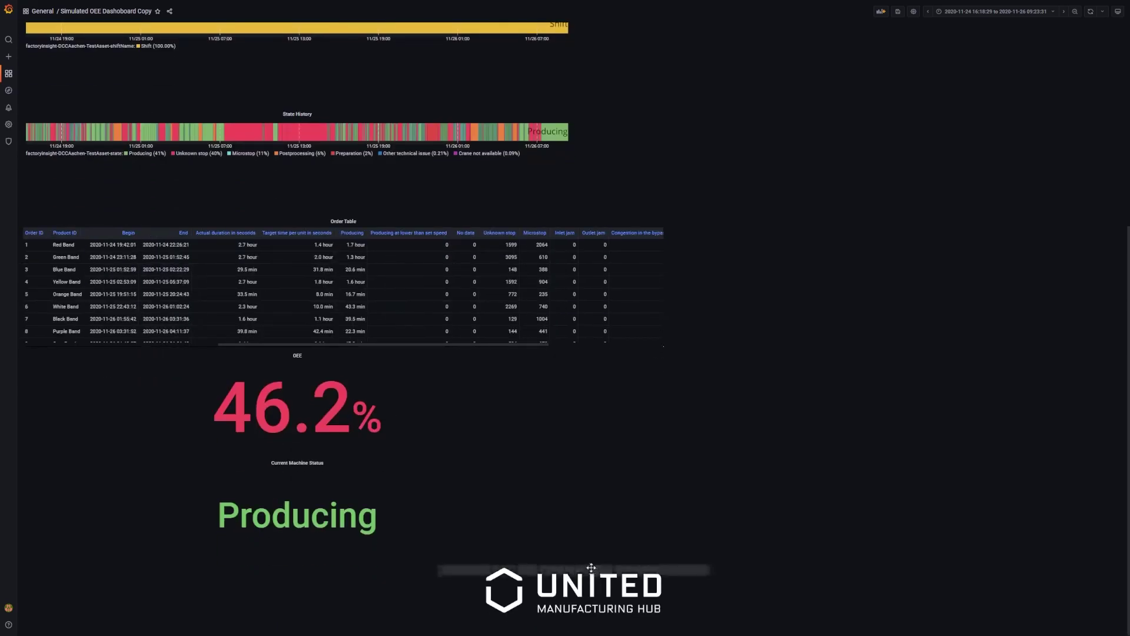
scroll(596, 65, "up", 6)
left_click_drag(588, 556, 606, 124)
scroll(606, 124, "down", 5)
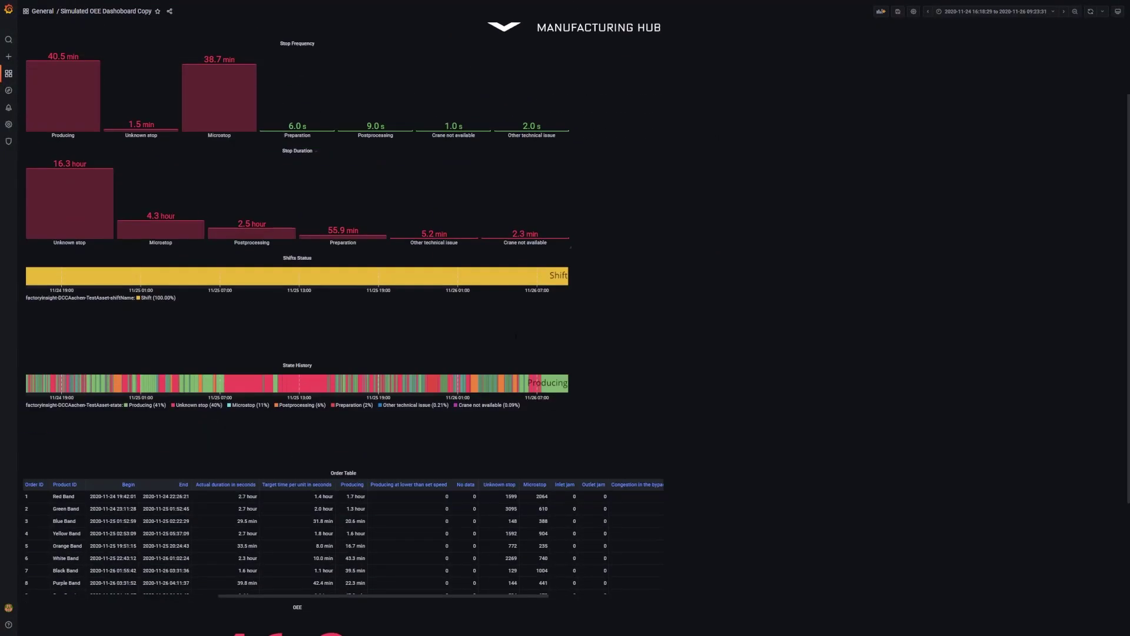
Move the Current Machine Status panel directly beneath the logo and place the OEE panel beside it on its right.
scroll(445, 418, "down", 2)
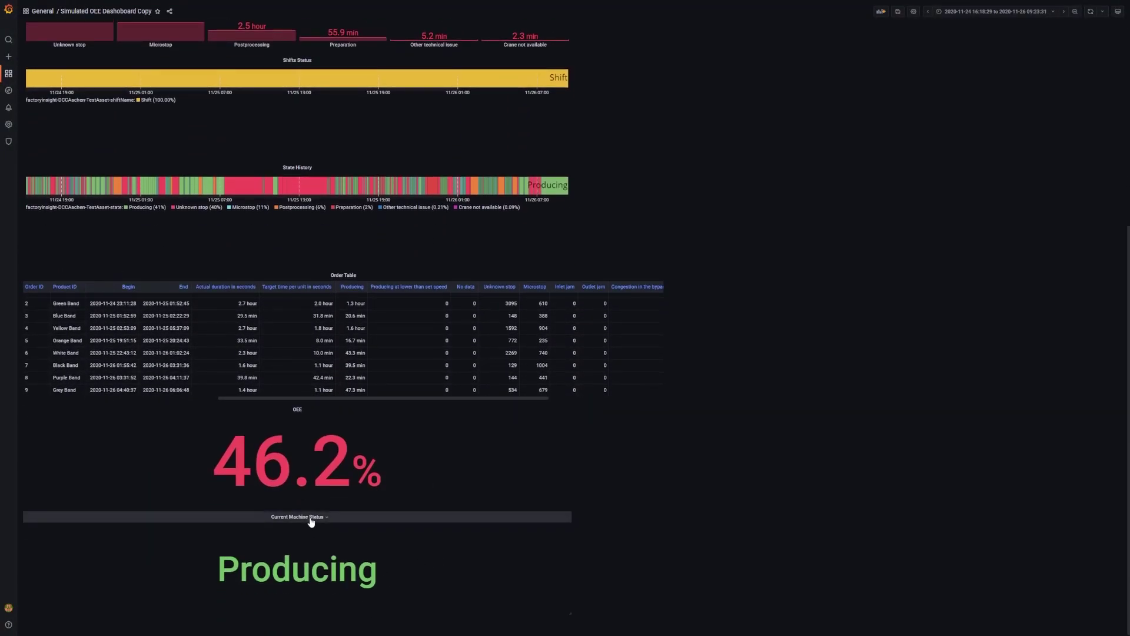
left_click_drag(297, 523, 353, 171)
scroll(423, 369, "down", 5)
left_click_drag(318, 516, 839, 182)
Arrange the Order Table and State History panels beneath the status and OEE panels, stretching both to the full dashboard width.
left_click_drag(354, 418, 1121, 185)
left_click_drag(580, 306, 1089, 341)
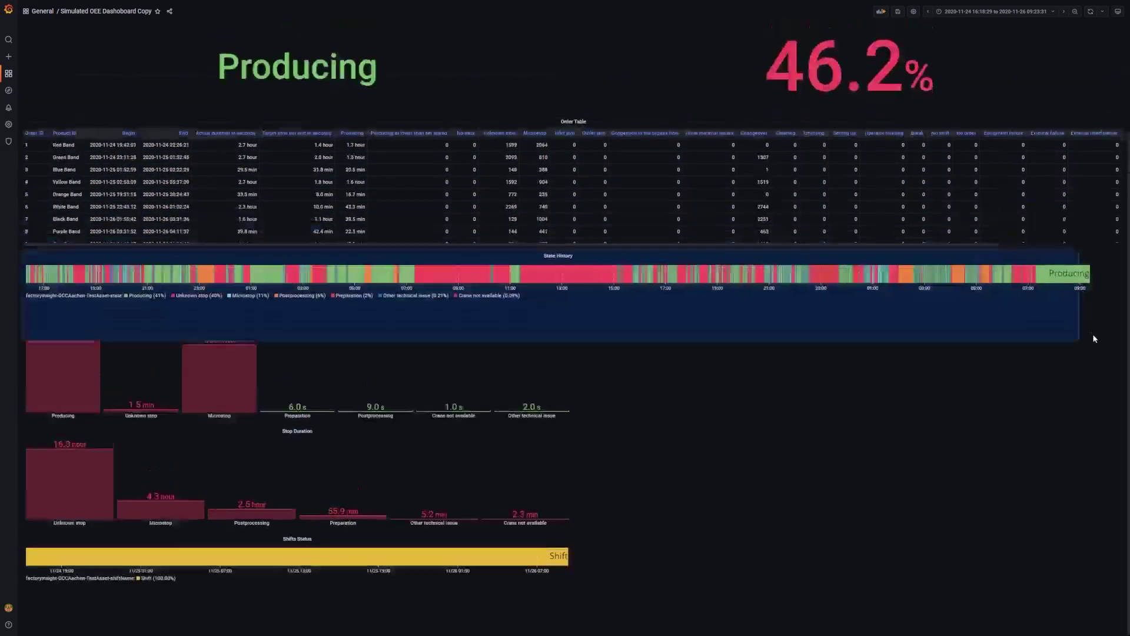
Place Shifts Status at full width beneath State History, and move Stop Frequency to the right of Stop Duration.
left_click_drag(298, 512, 344, 288)
left_click_drag(662, 376, 1119, 371)
left_click_drag(312, 426, 844, 497)
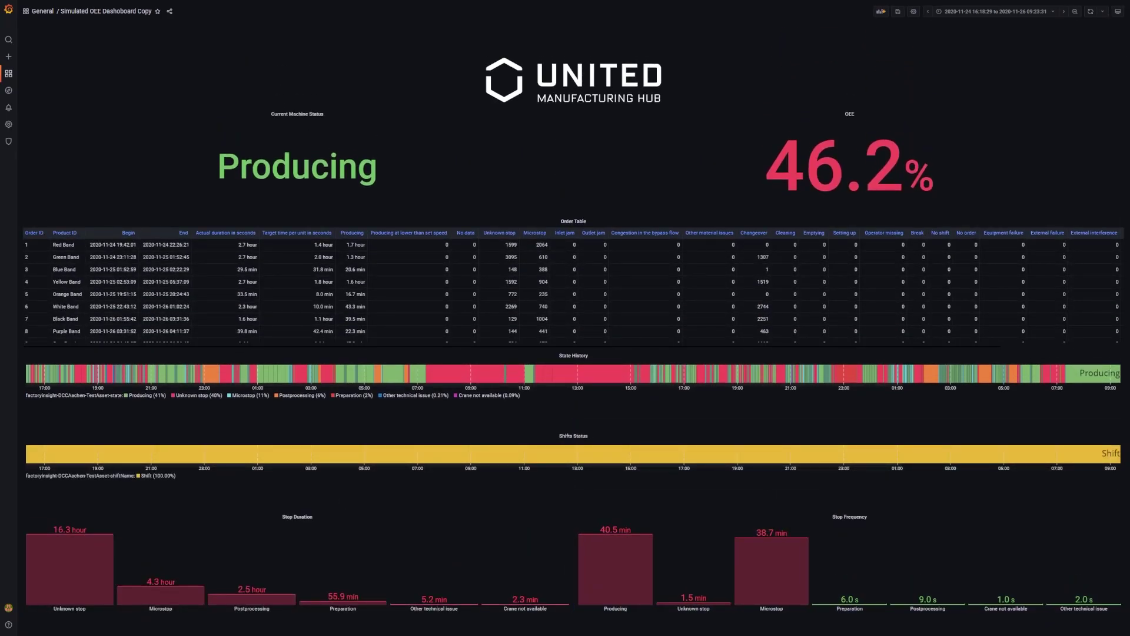